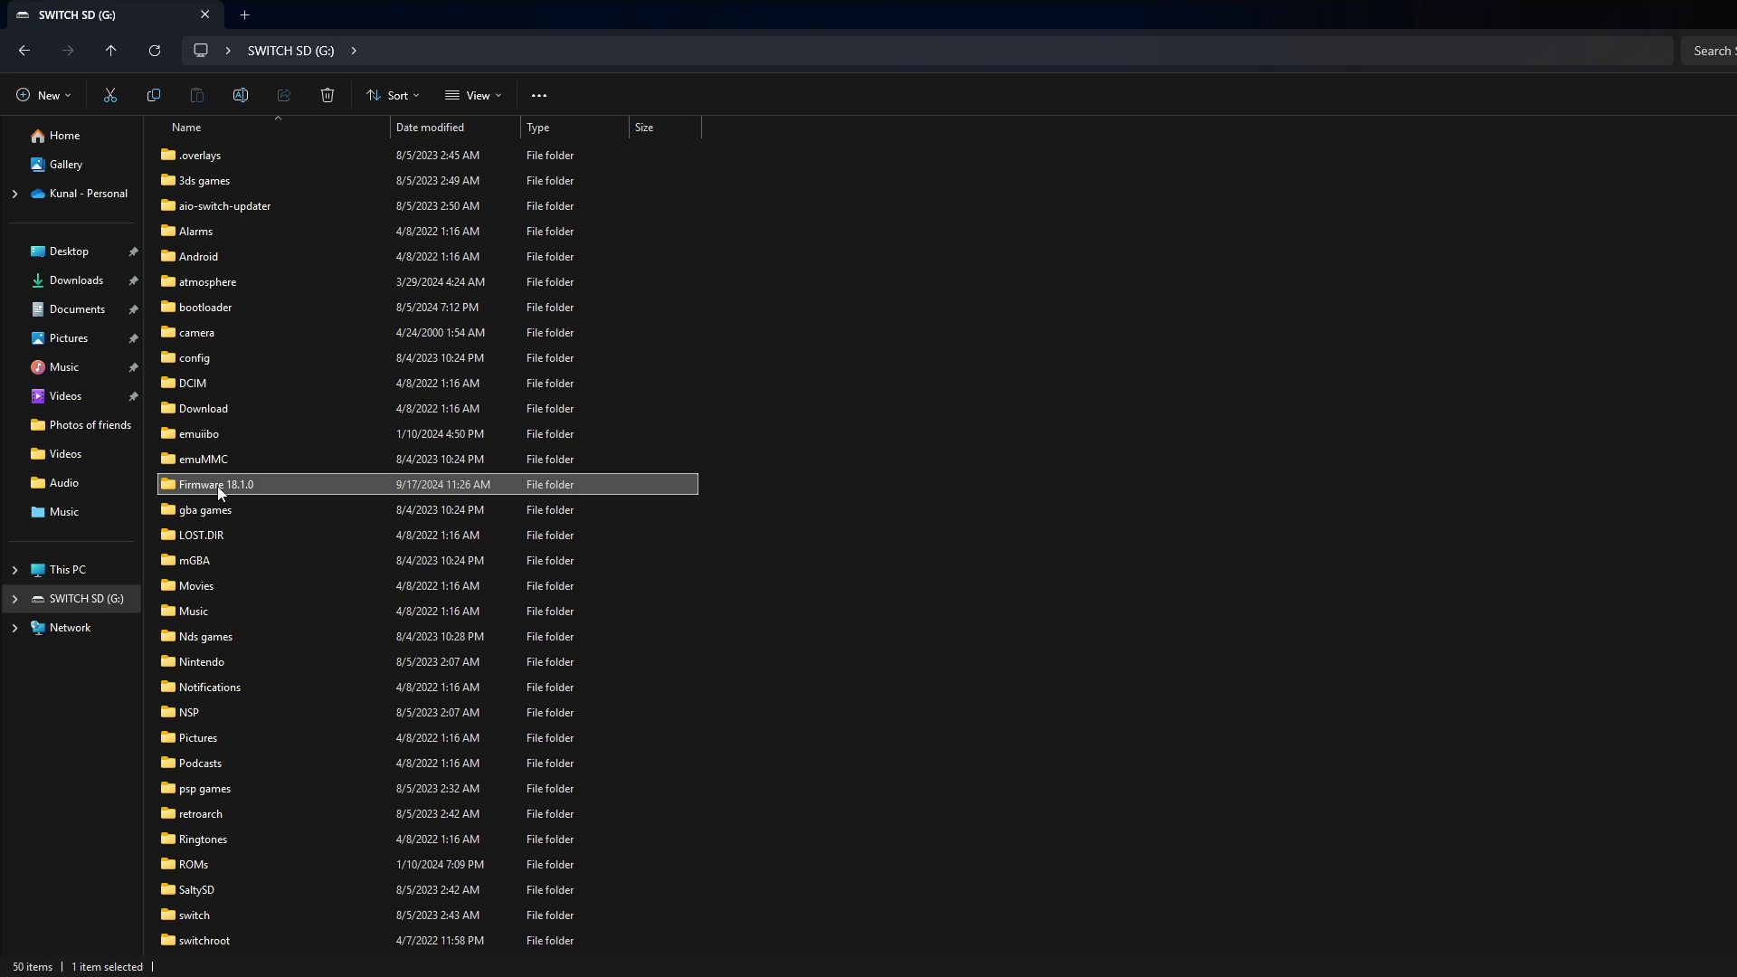
# Check the contents of the Firmware 18.1.0 folder on the SD card and permanently delete that folder
pyautogui.doubleClick(298, 485)
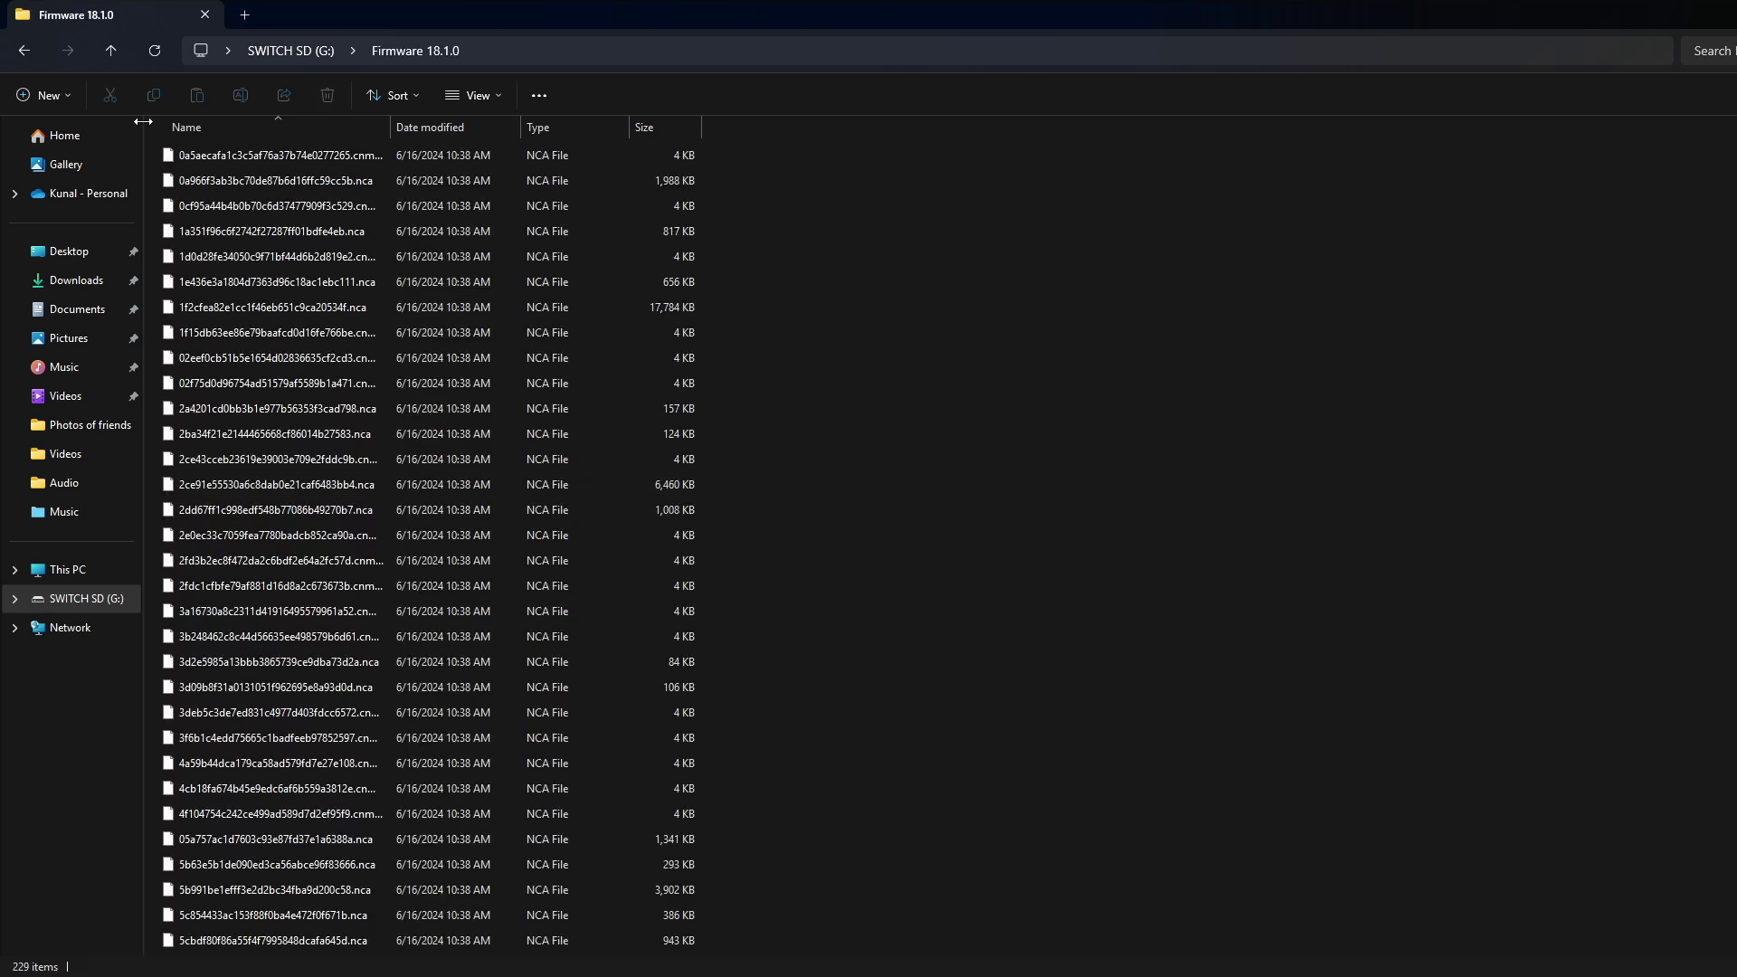
pyautogui.click(18, 52)
pyautogui.press('Delete')
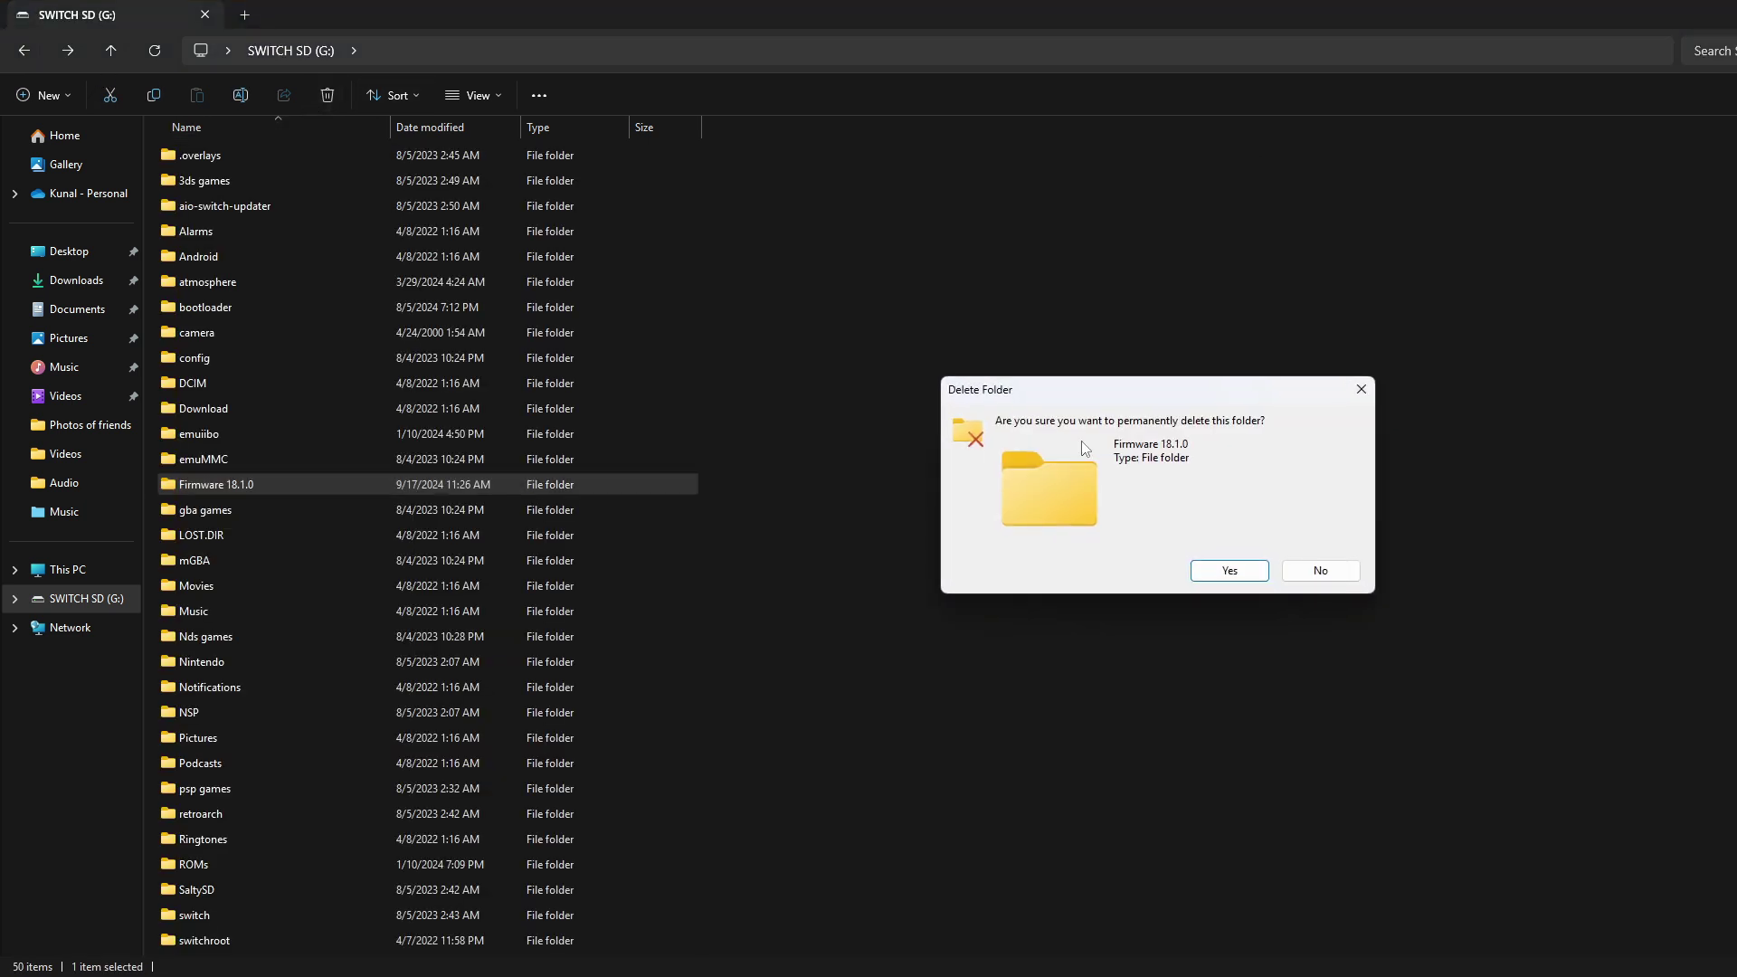
pyautogui.click(1223, 577)
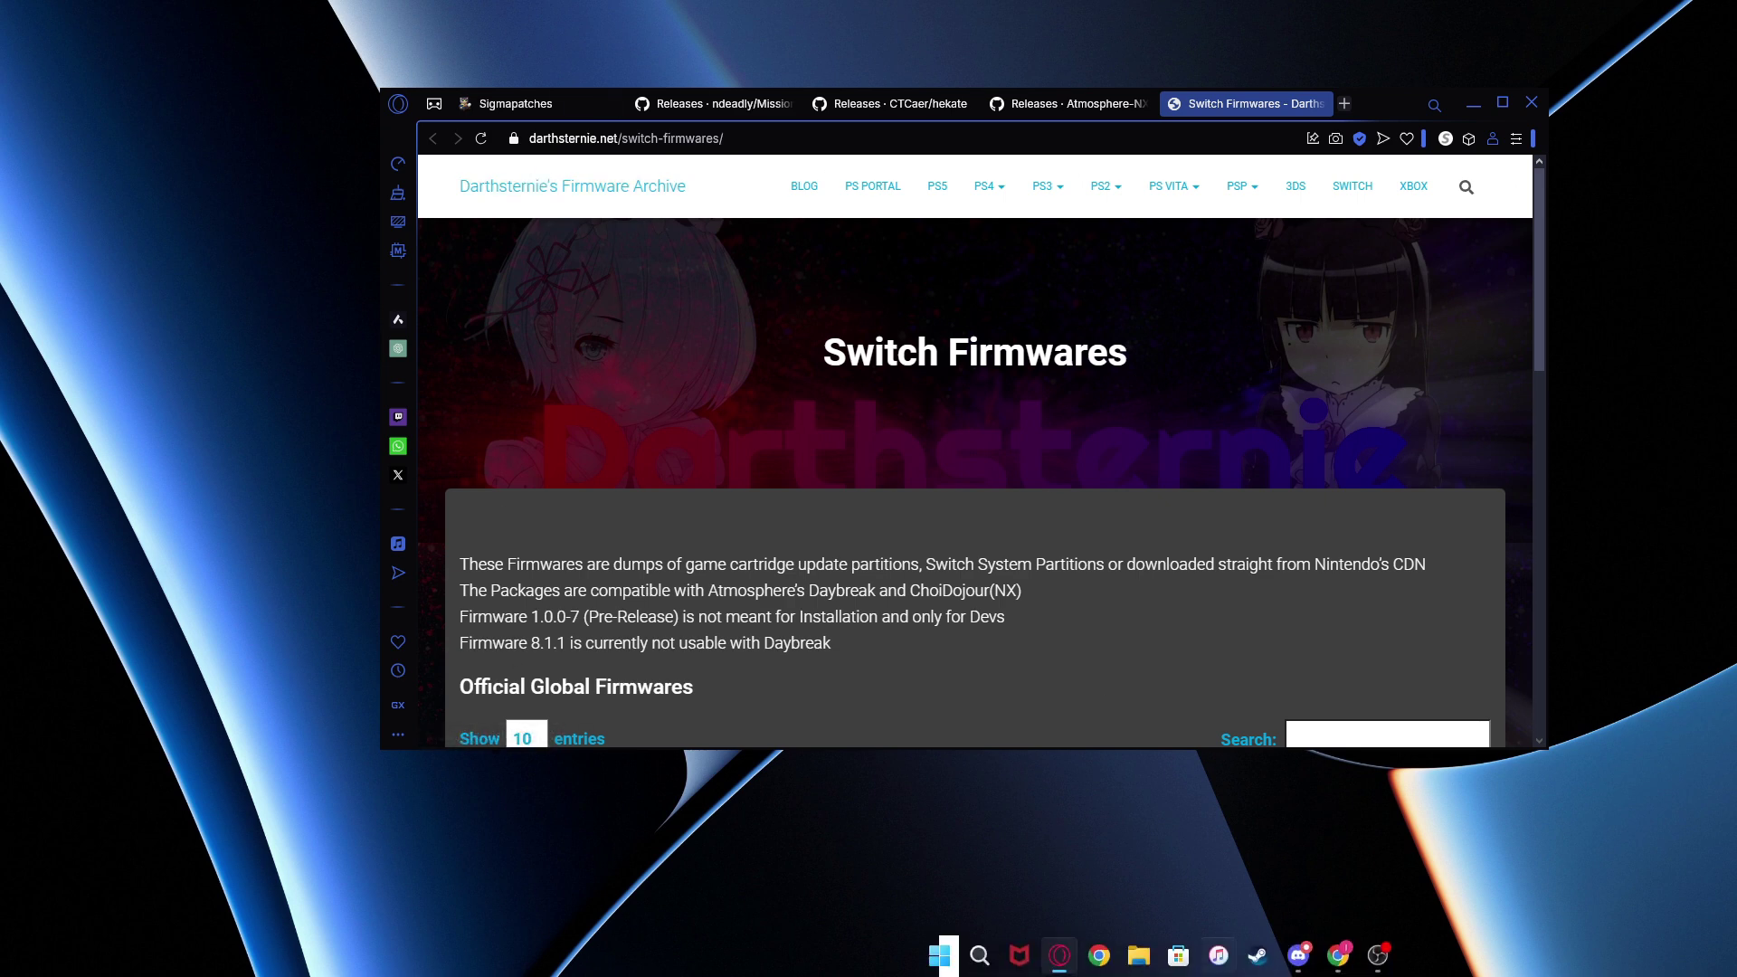
# Switch to Chrome and look through the announcements, socials and join-here channels of the L.T. Discord server
pyautogui.click(1339, 957)
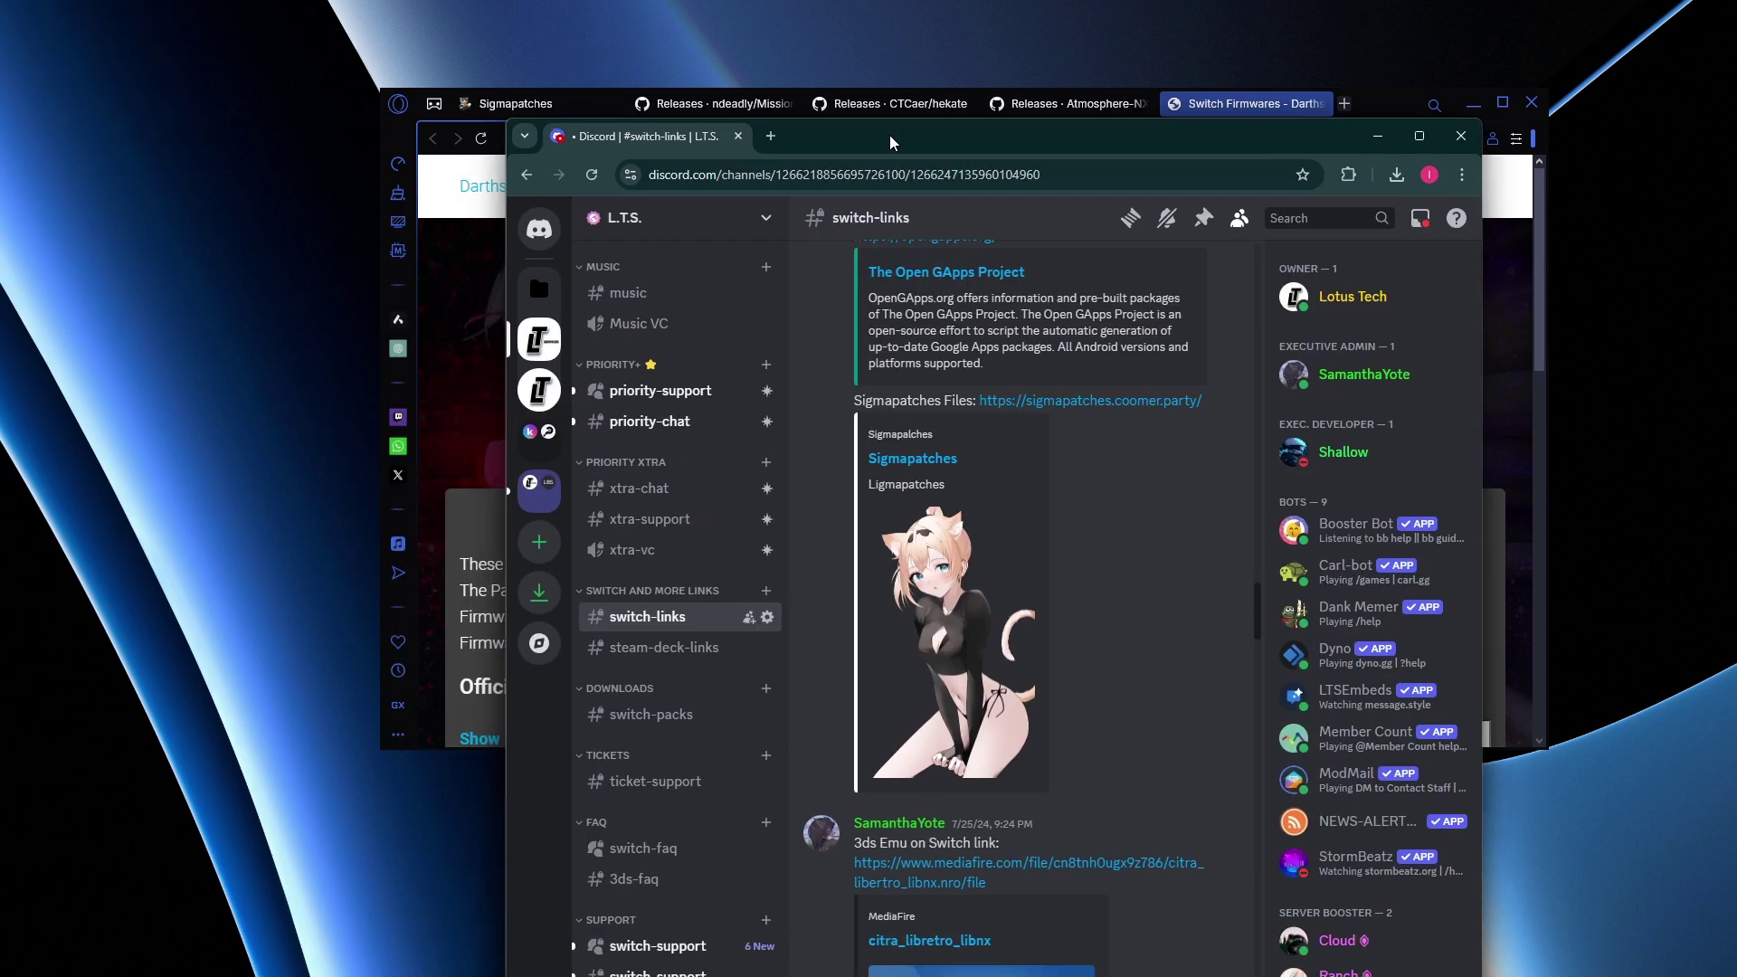
pyautogui.click(682, 351)
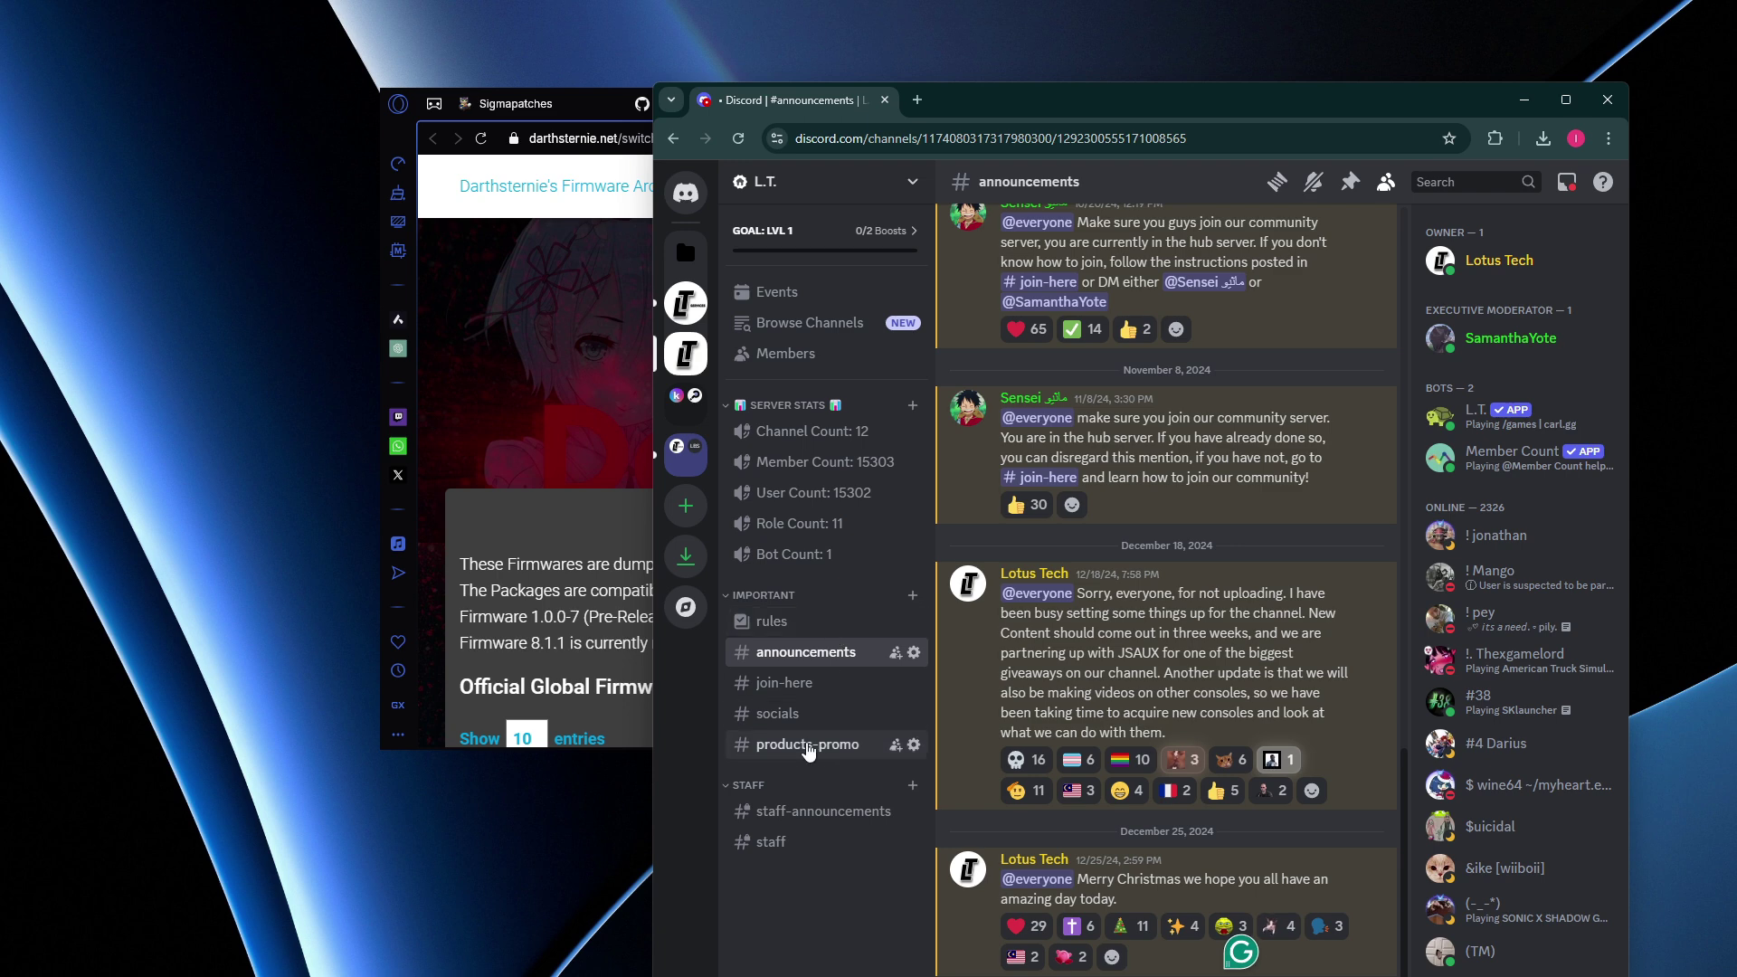
pyautogui.click(779, 713)
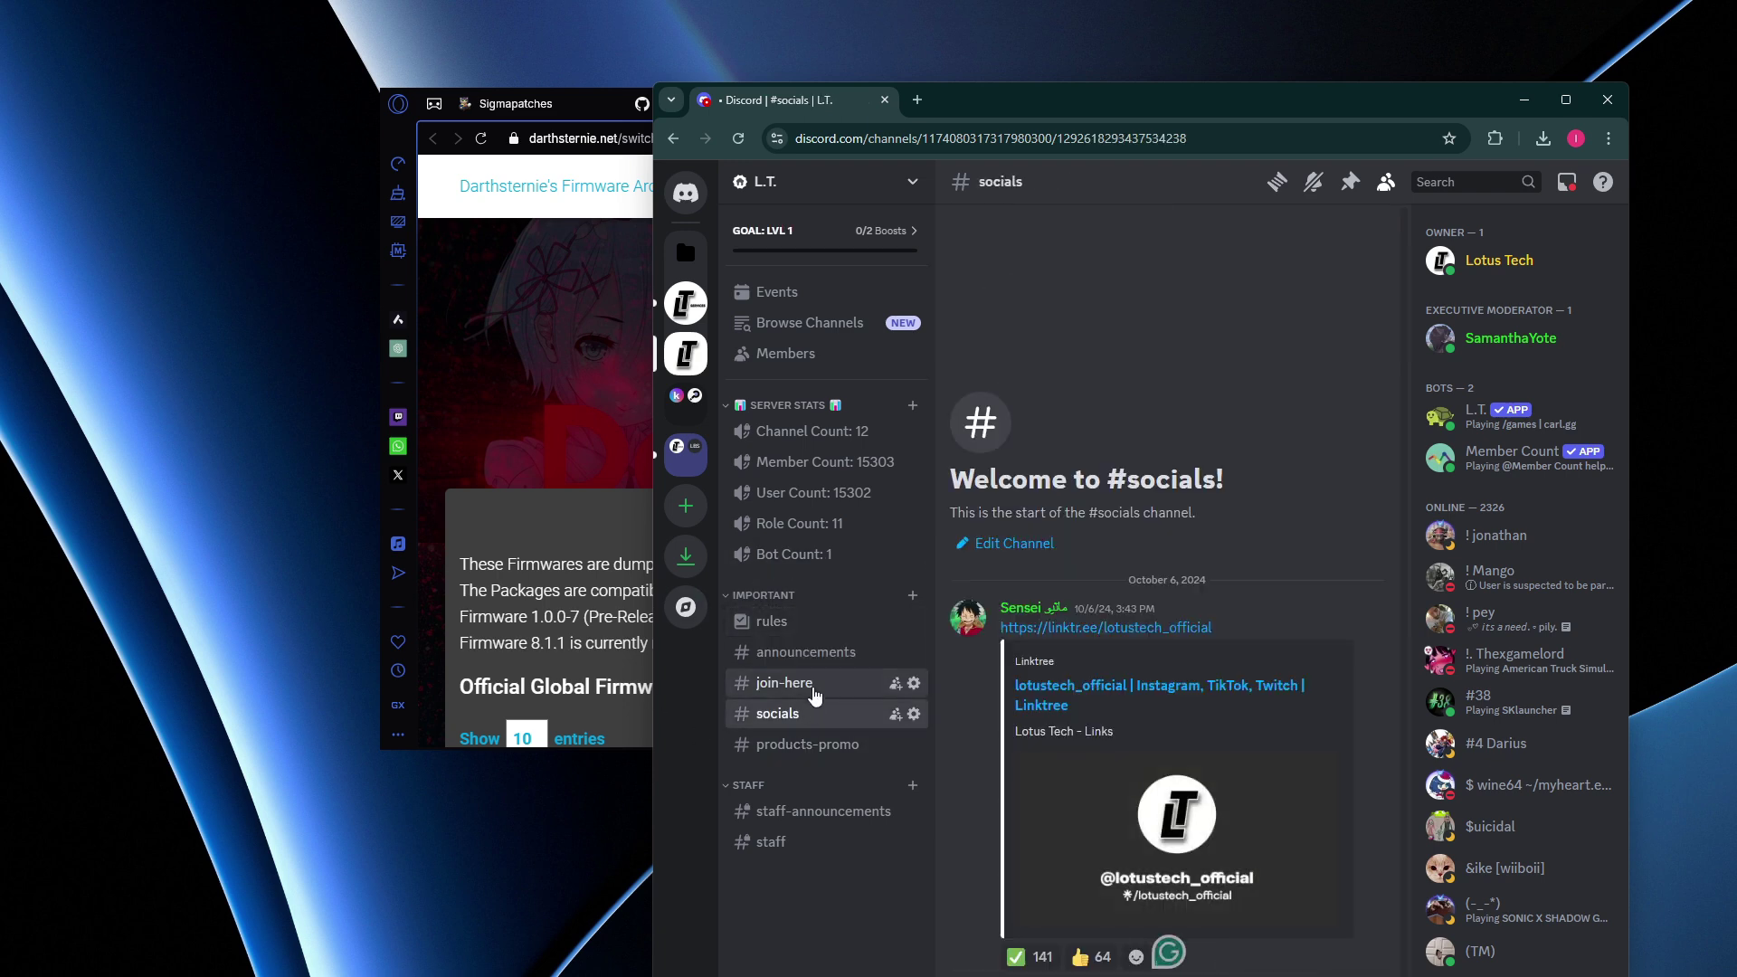
pyautogui.click(784, 682)
pyautogui.click(778, 713)
pyautogui.click(780, 682)
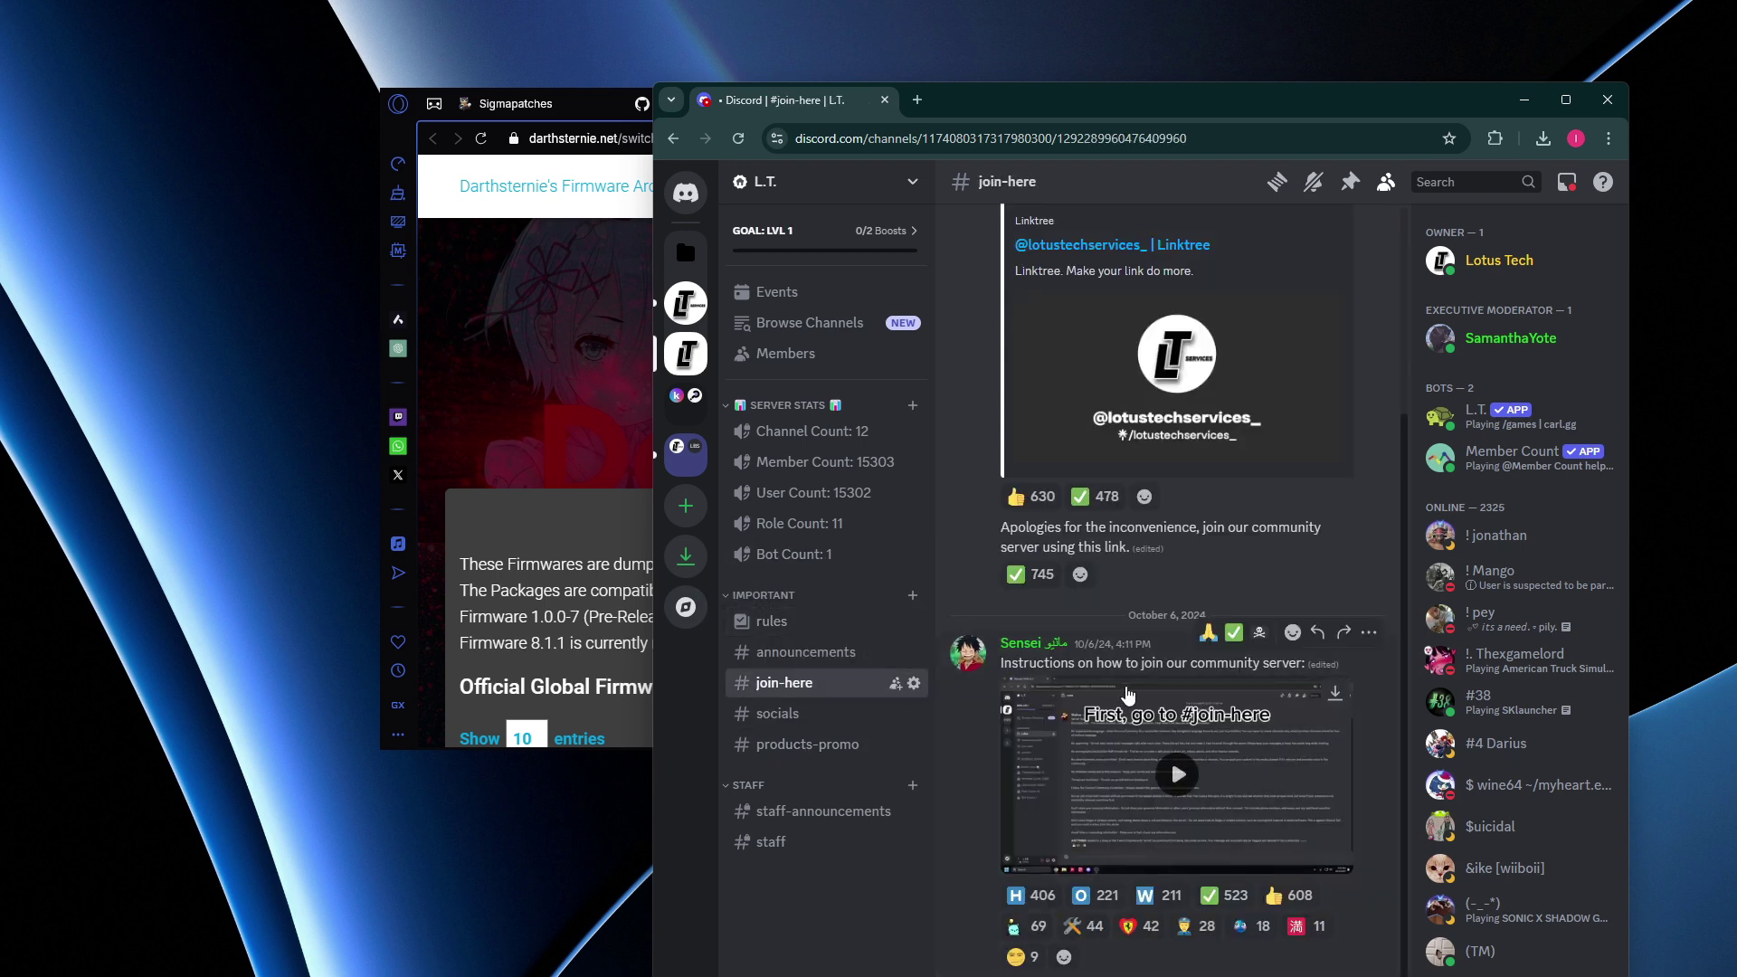
pyautogui.click(796, 652)
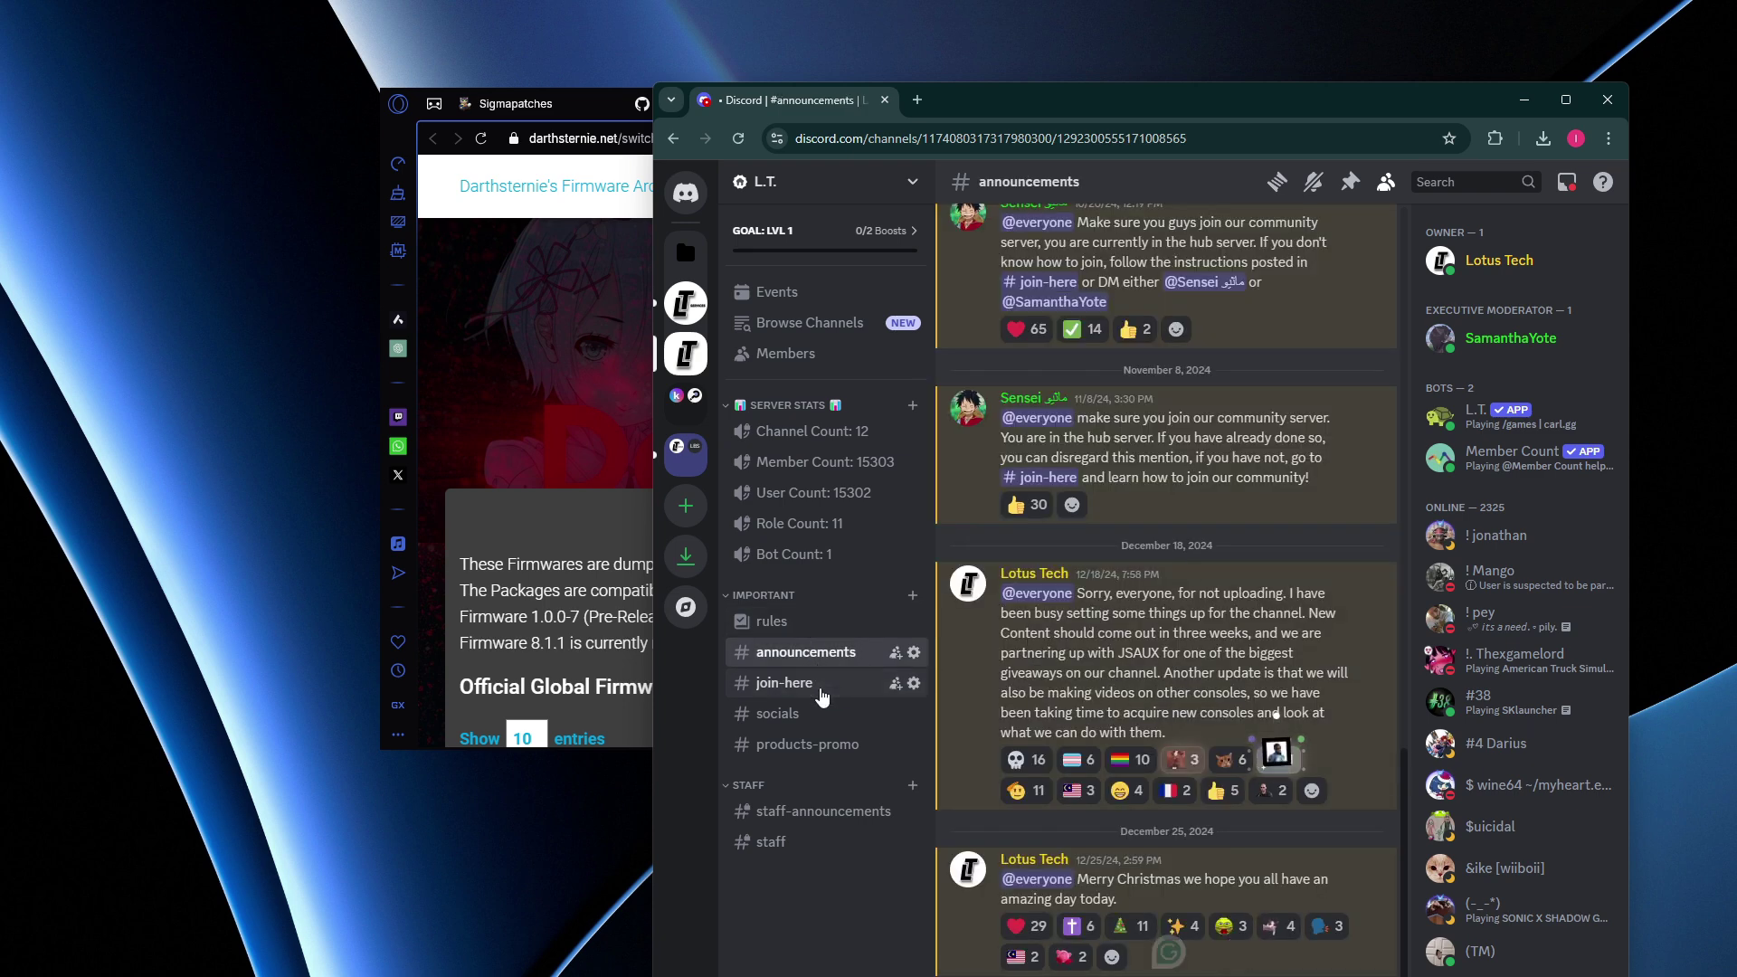
pyautogui.click(796, 682)
pyautogui.click(796, 713)
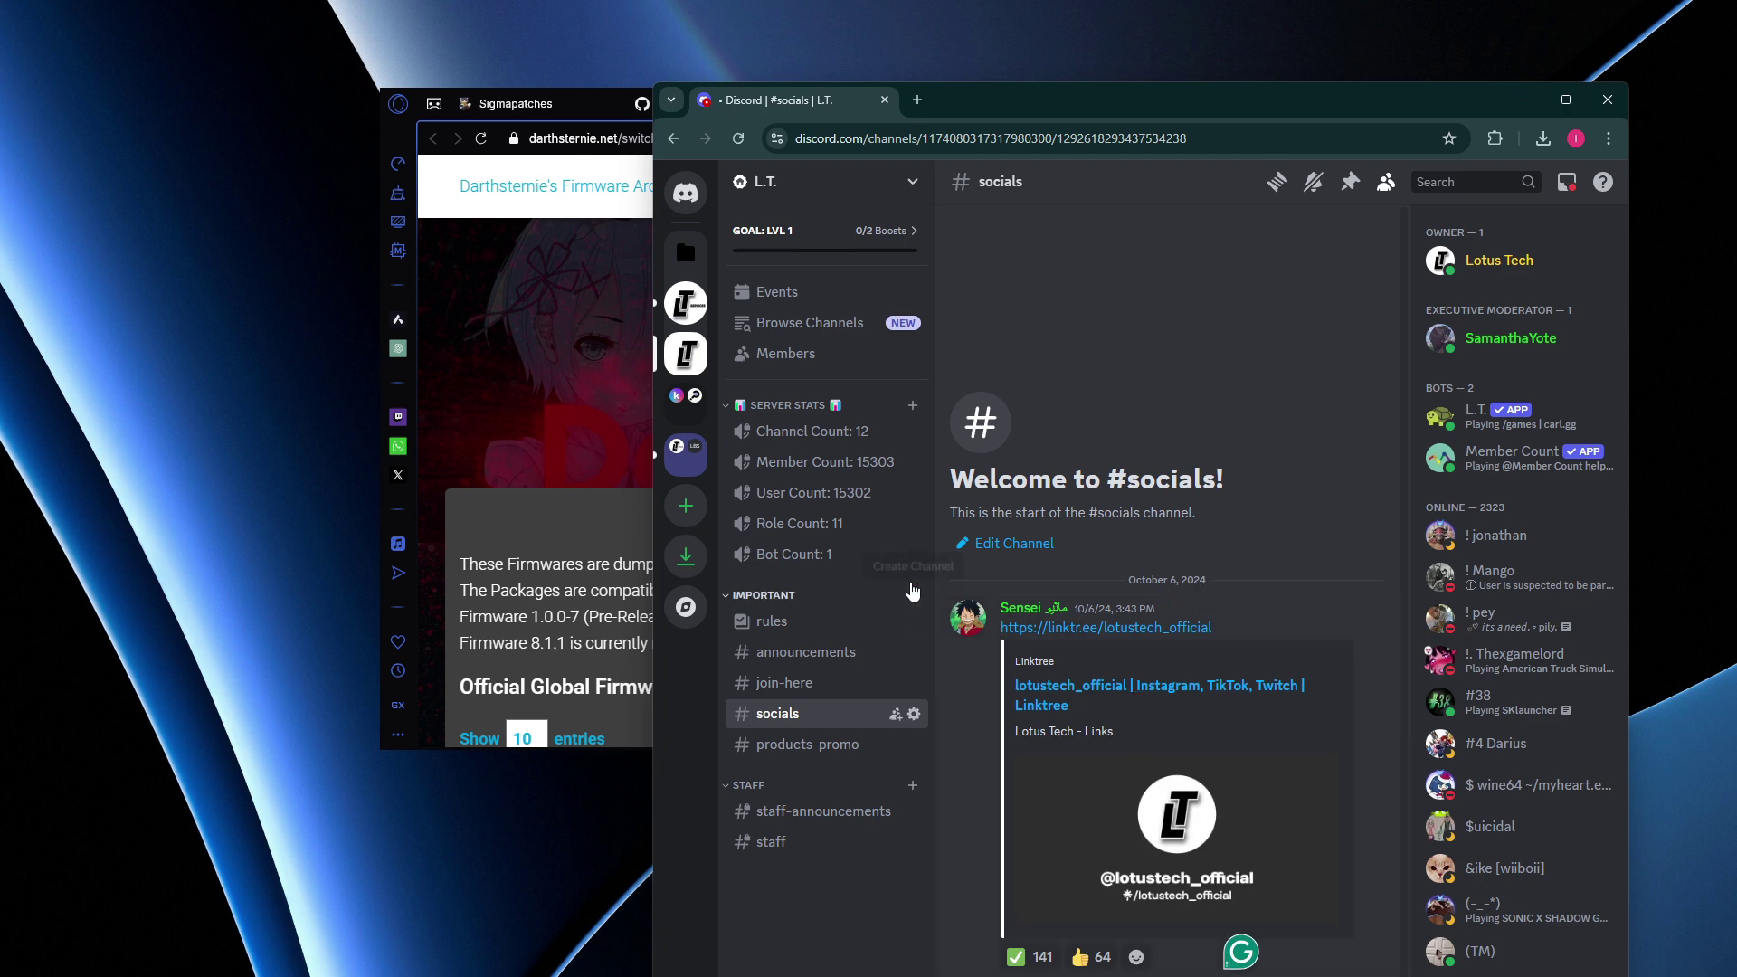
# View the updating Switch video links in the L.T.S. server's switch-links channel and close the Chrome window
pyautogui.click(685, 303)
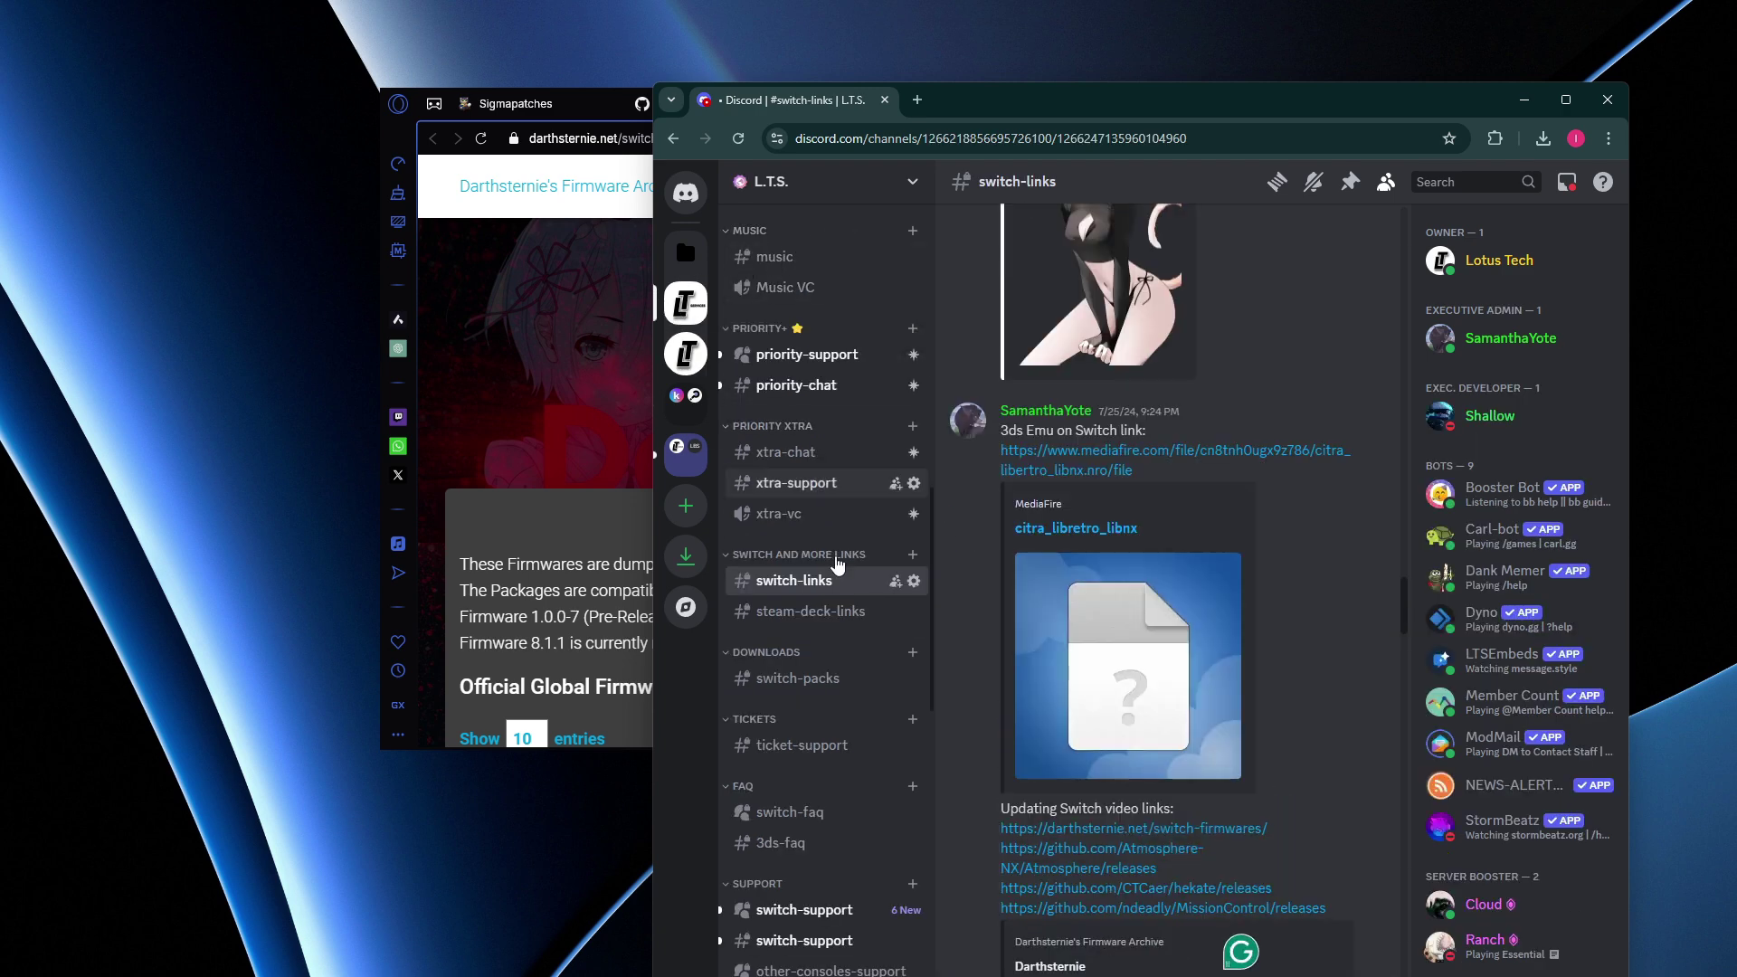
pyautogui.scroll(-5, 1086, 498)
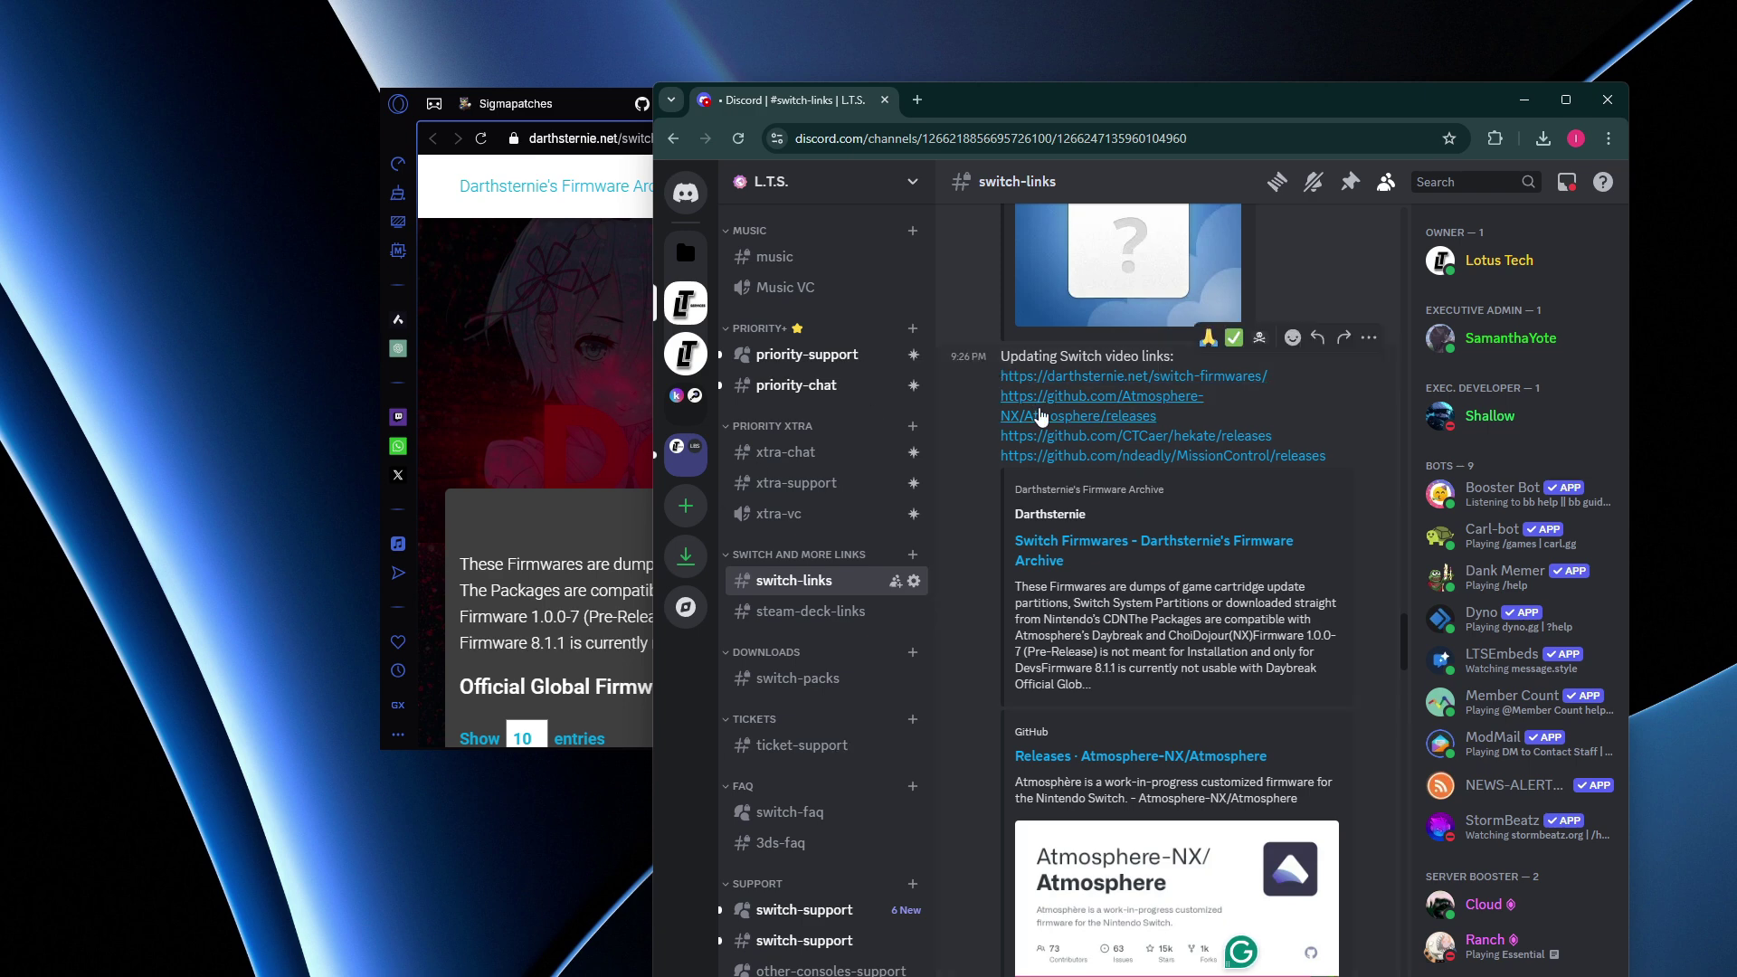
pyautogui.click(1606, 102)
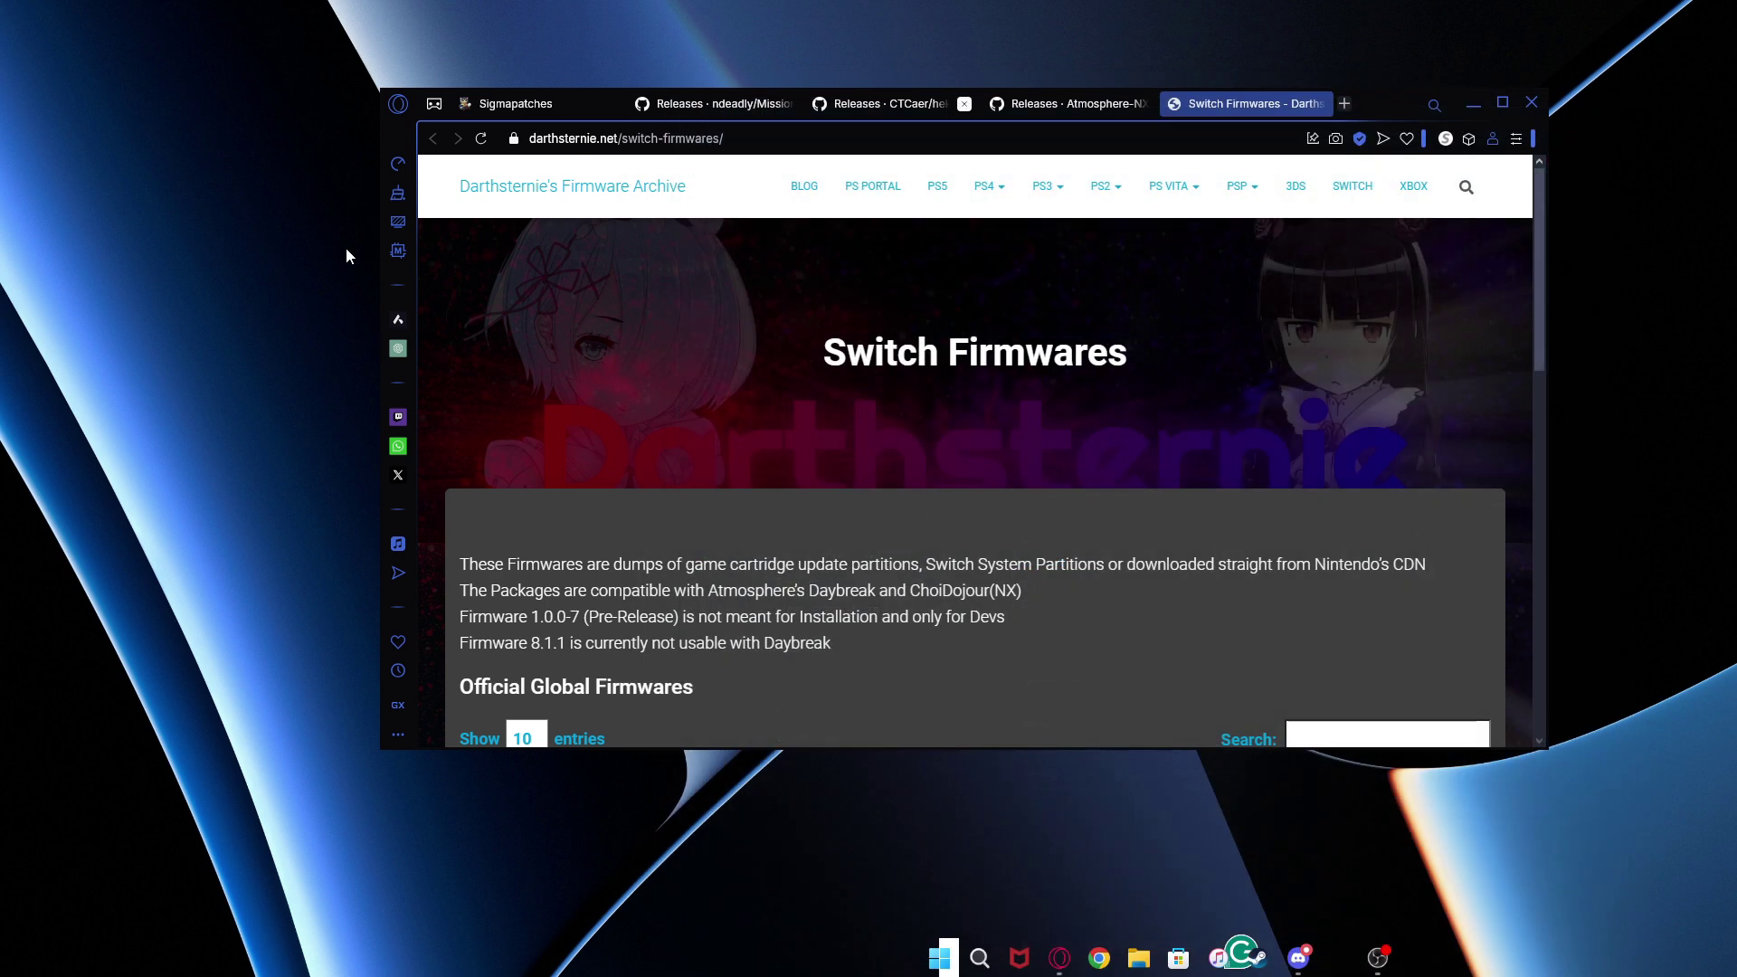
pyautogui.click(522, 107)
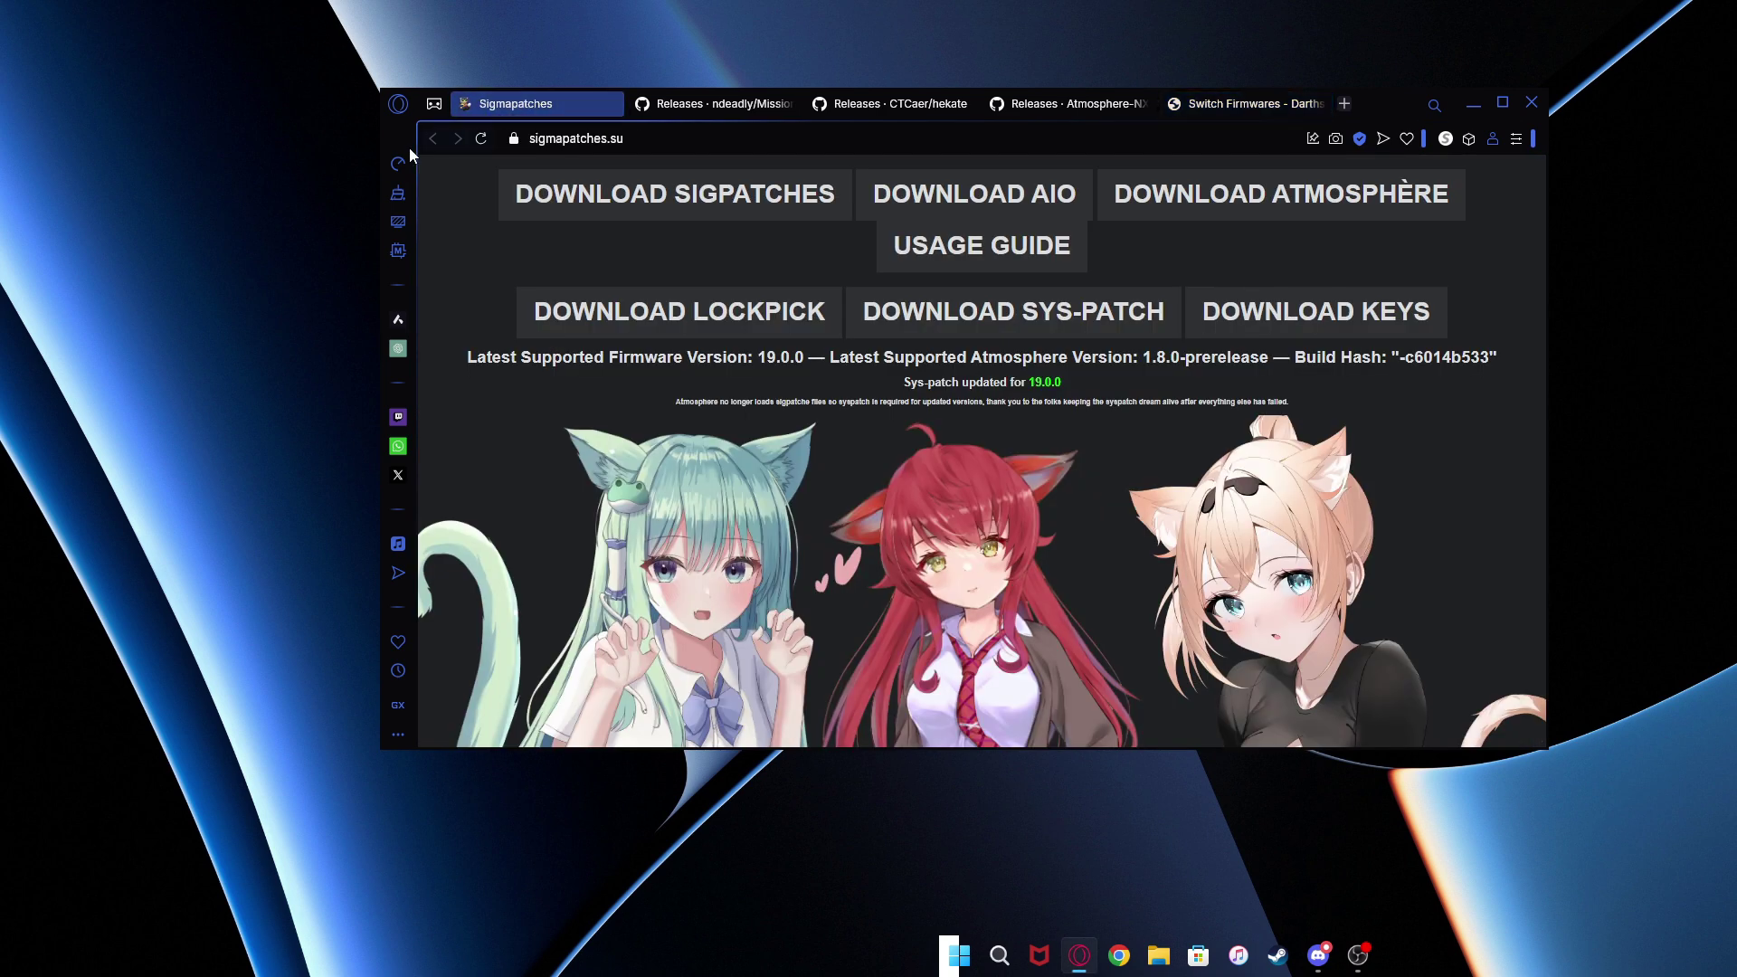
pyautogui.click(601, 215)
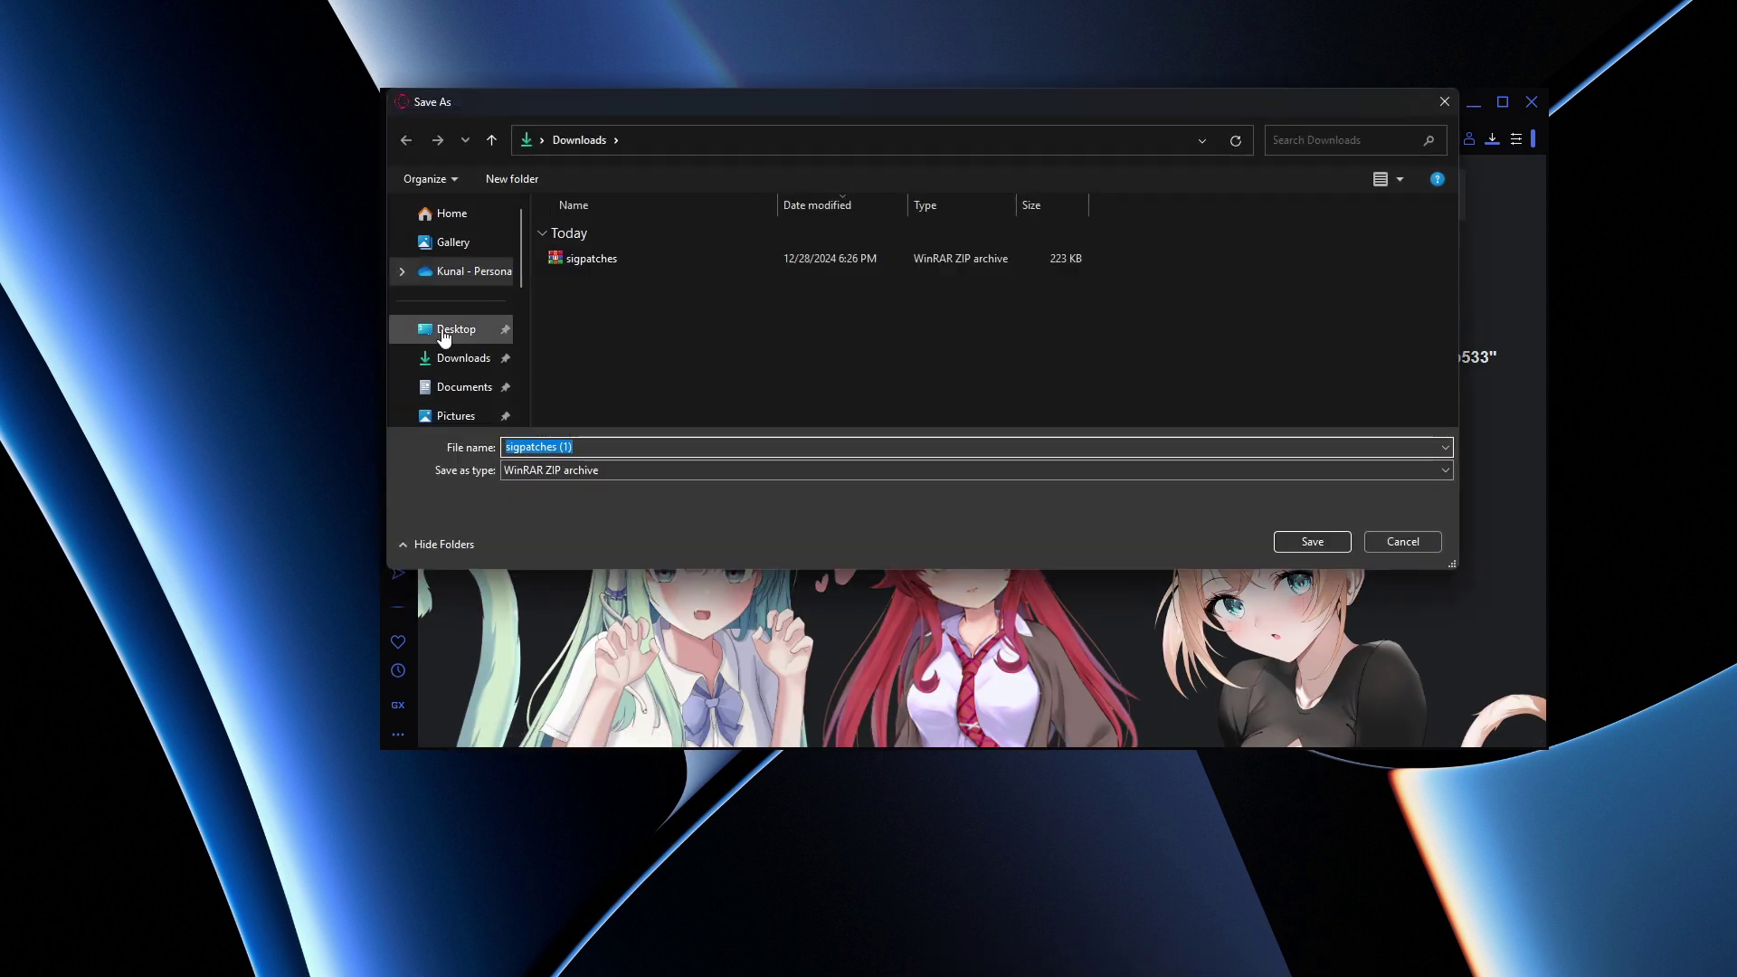
pyautogui.click(456, 359)
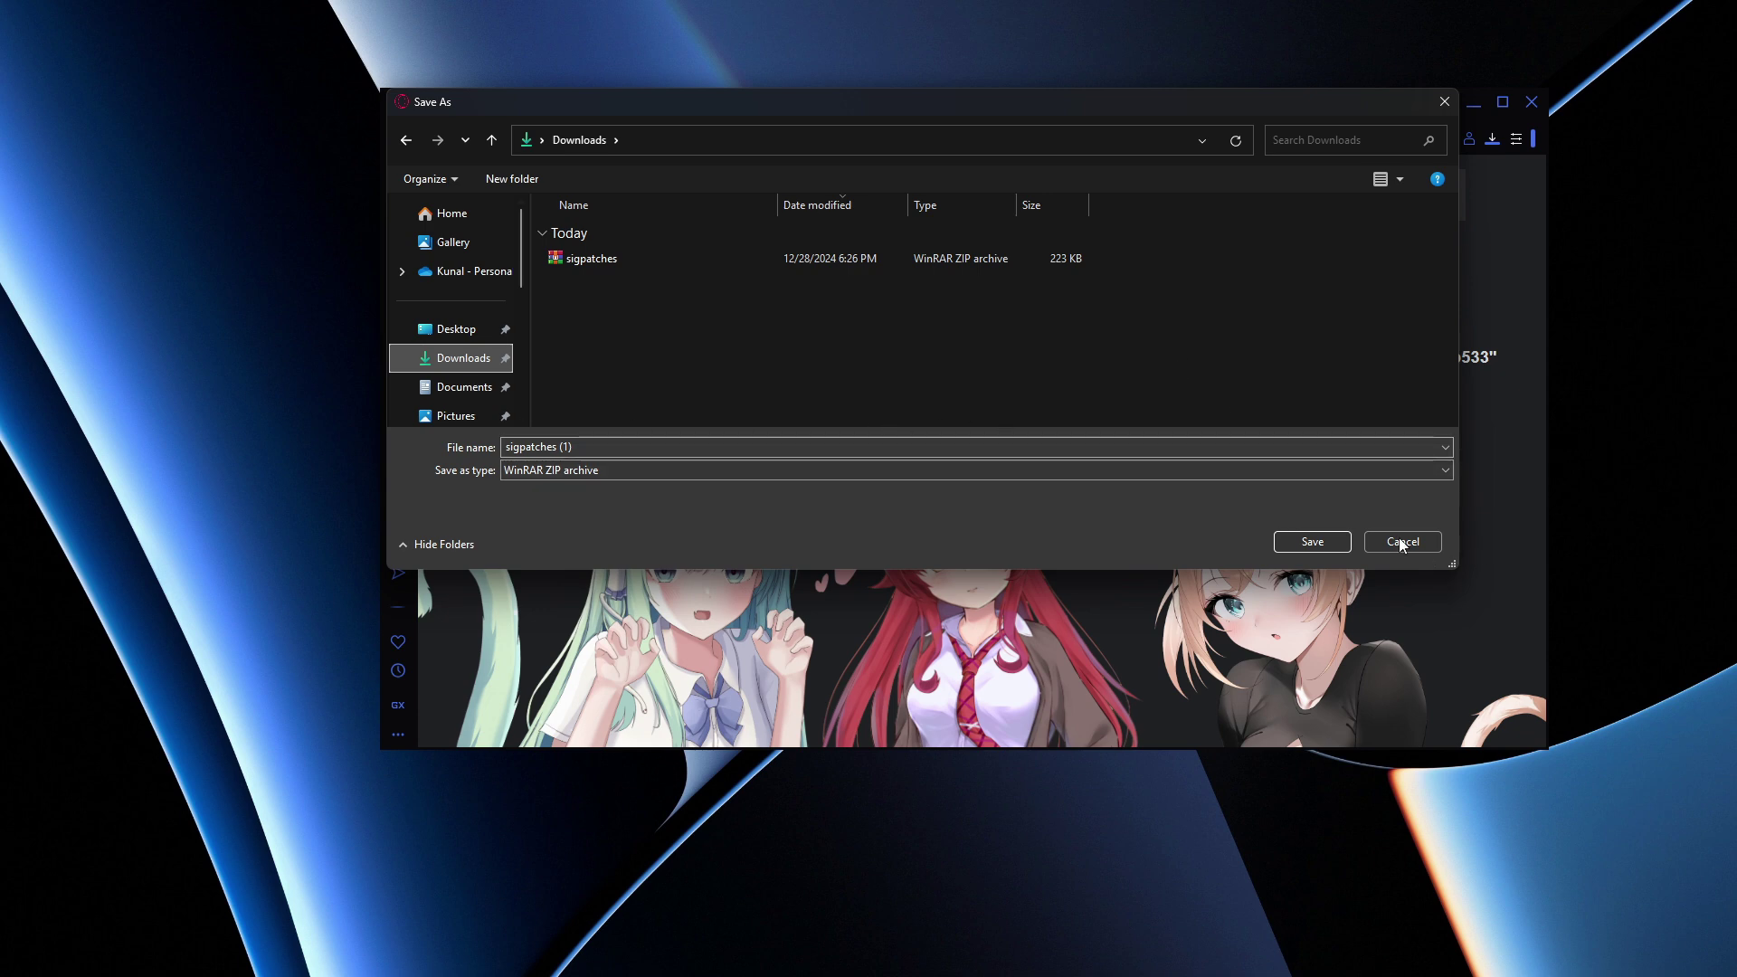
pyautogui.click(1448, 104)
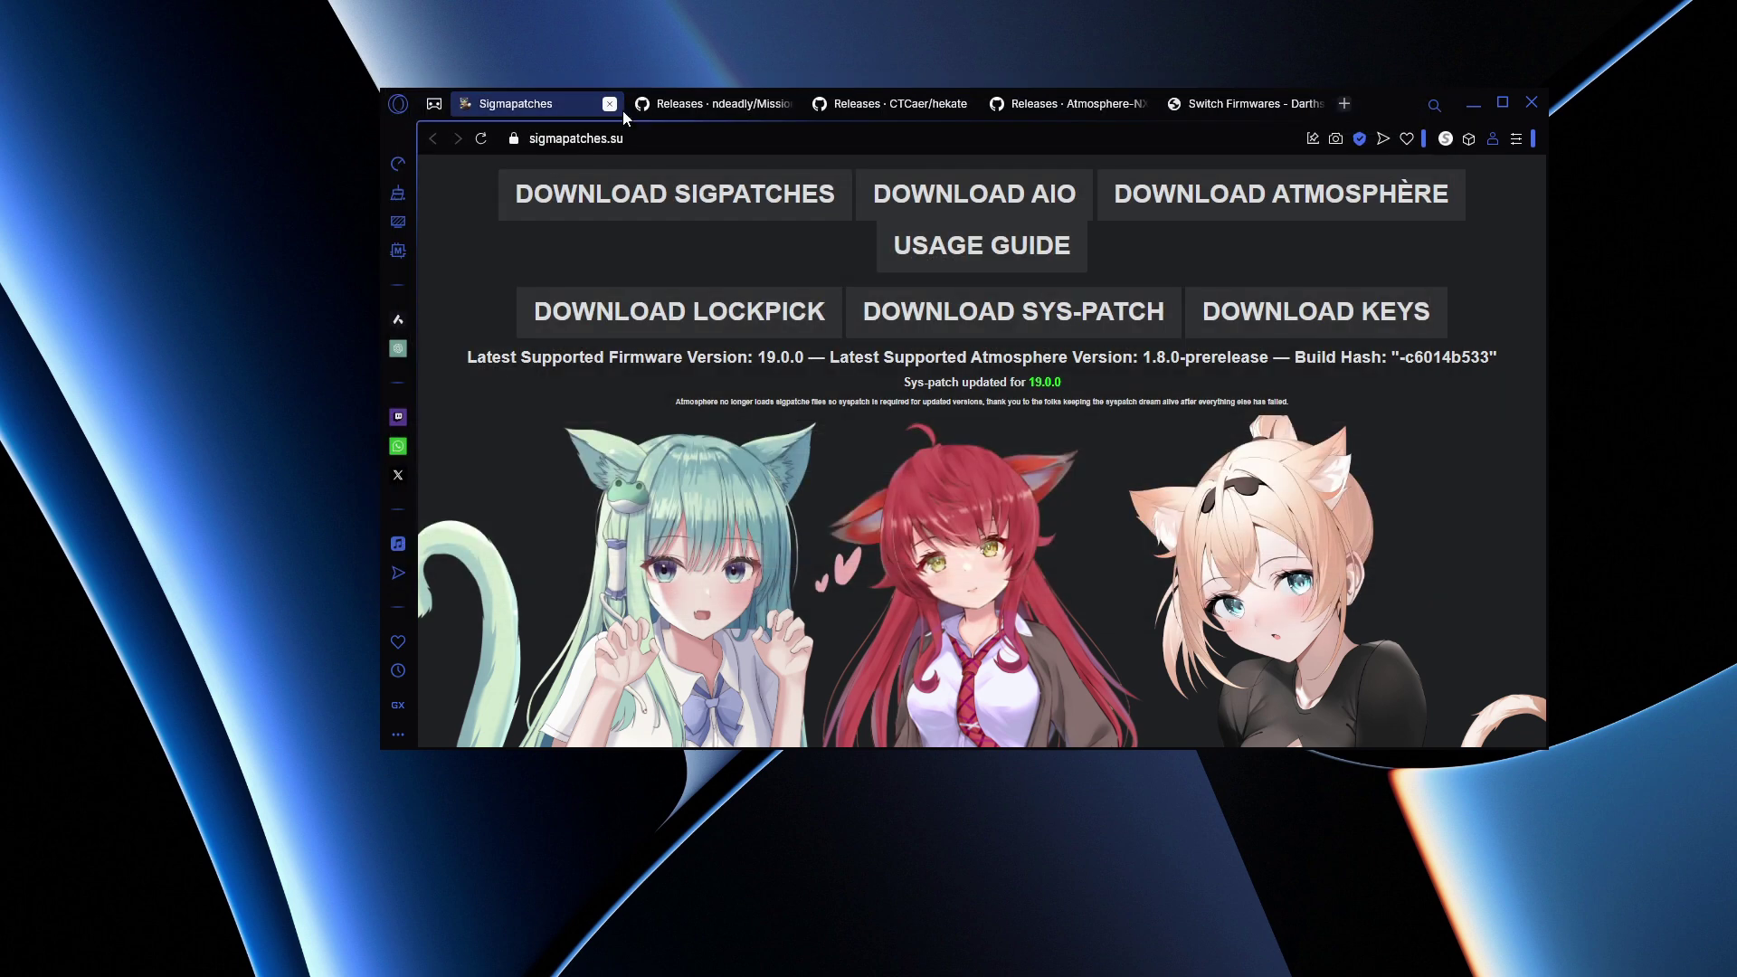
# Download MissionControl-0.12.0-master-6e41a4d.zip from the MissionControl GitHub releases page into the Downloads folder
pyautogui.click(687, 104)
pyautogui.scroll(-10, 927, 291)
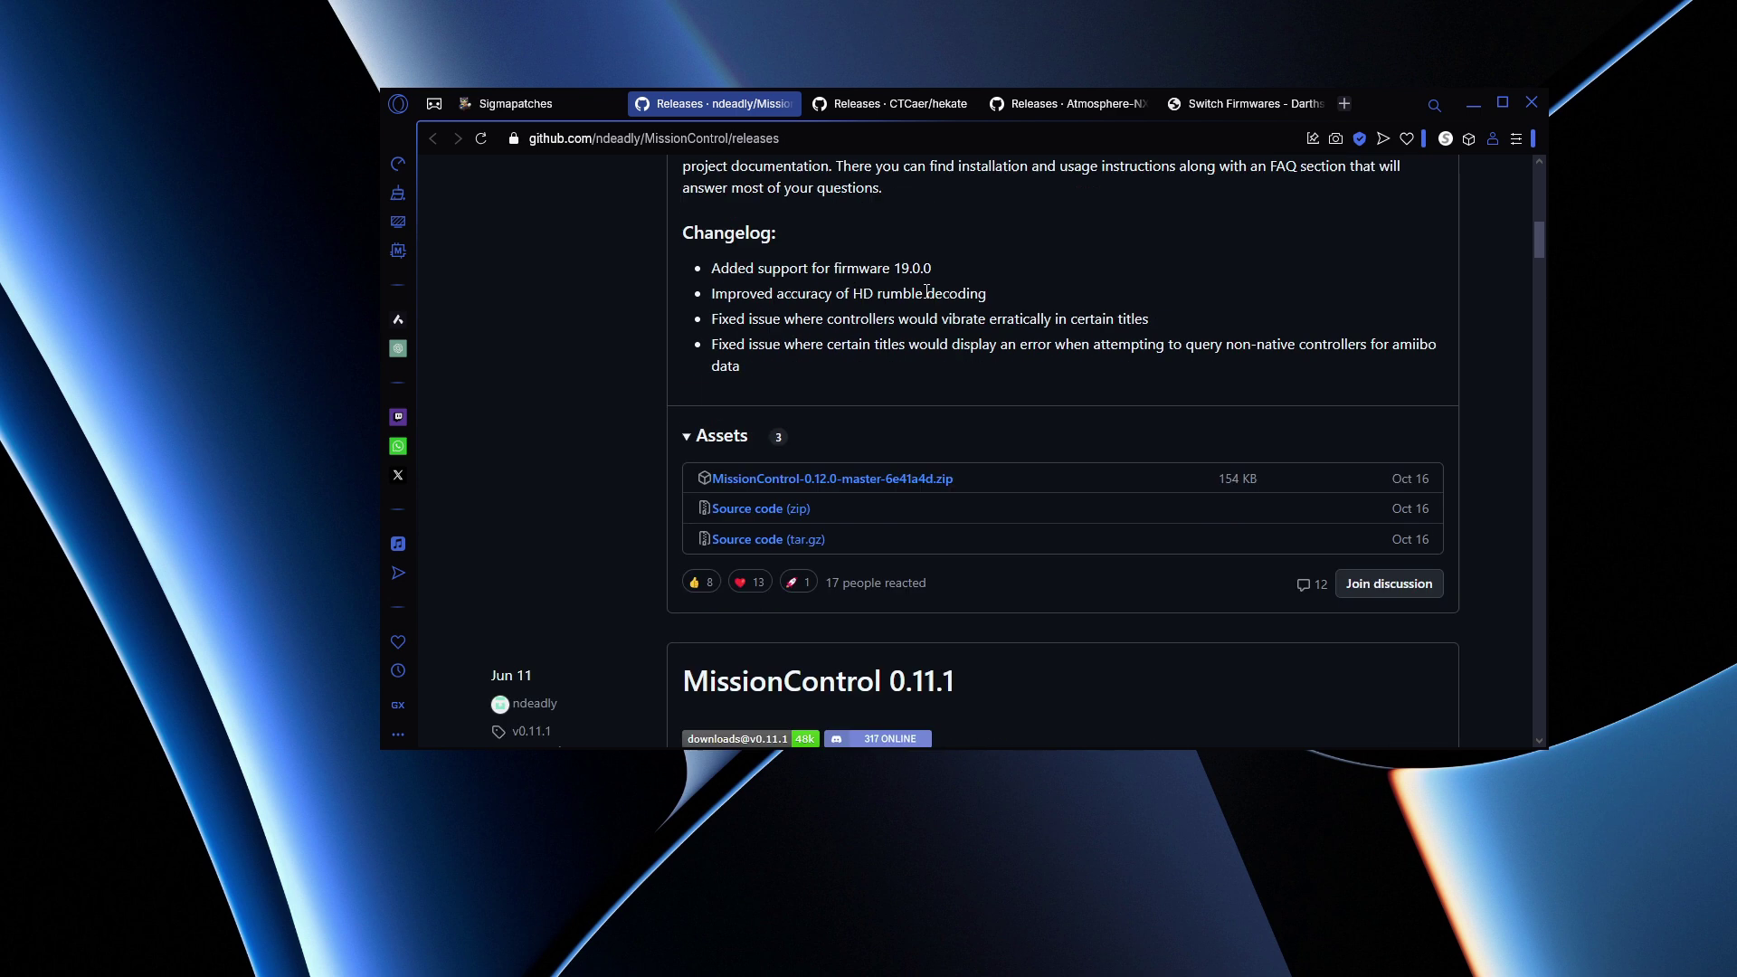
pyautogui.scroll(-5, 927, 291)
pyautogui.scroll(3, 832, 281)
pyautogui.click(819, 284)
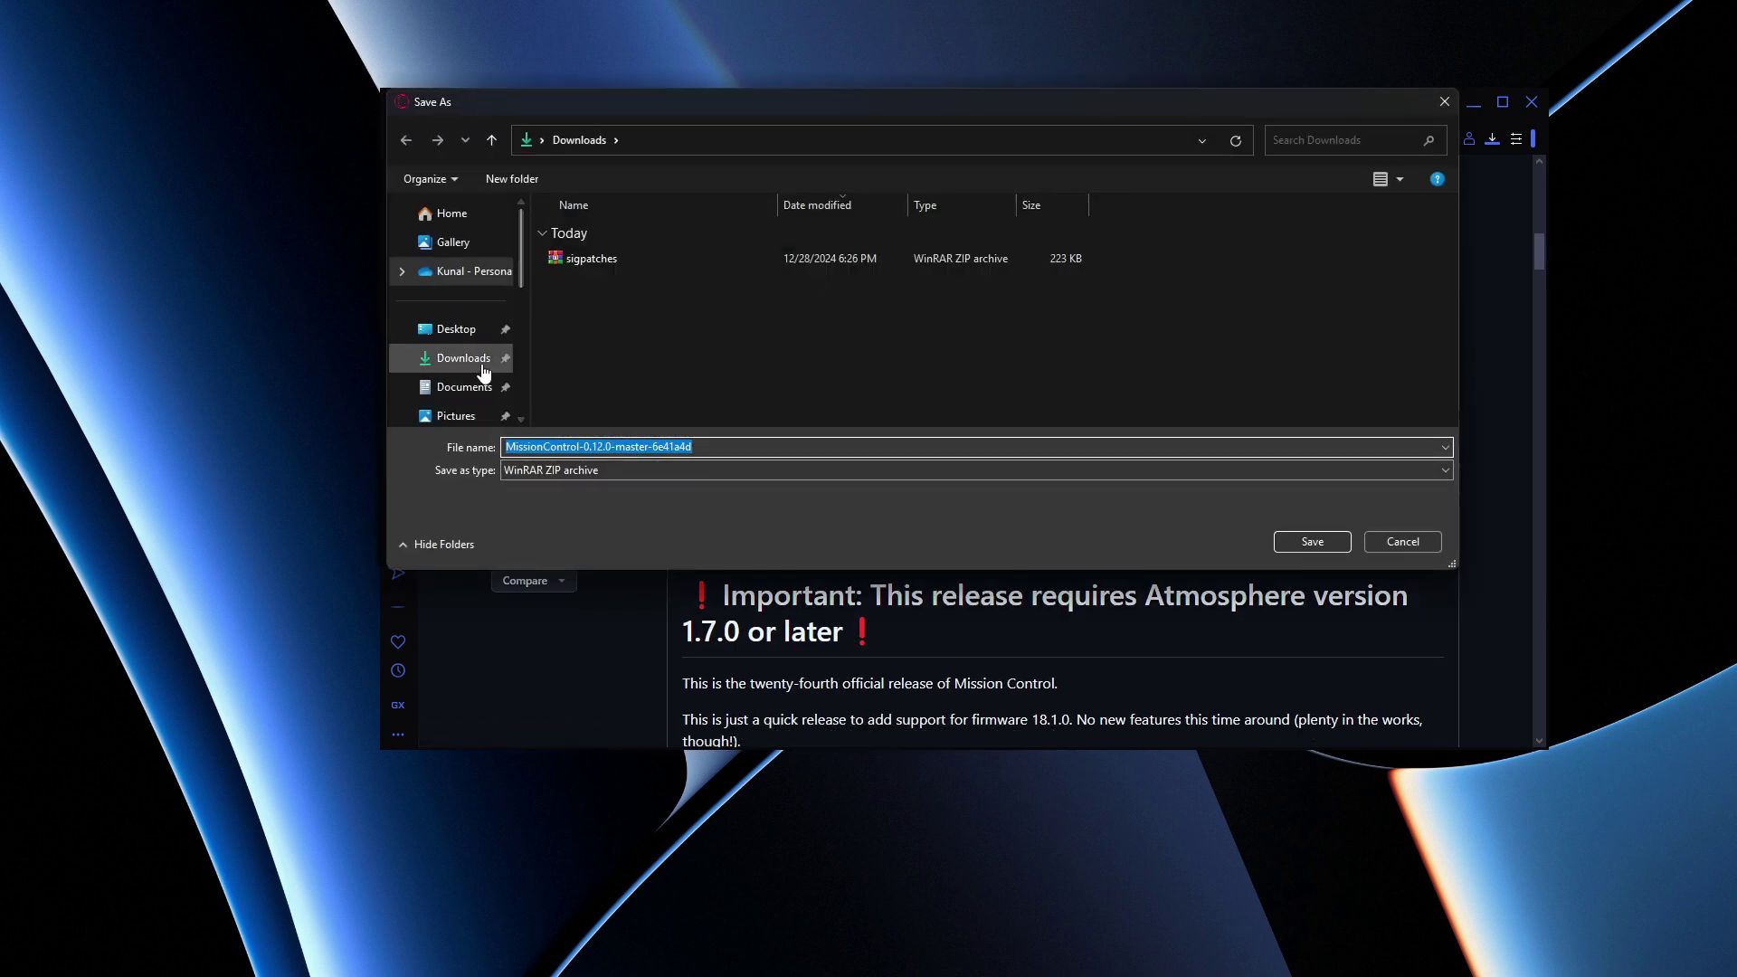
pyautogui.click(463, 358)
pyautogui.click(1309, 542)
# Download hekate_ctcaer_6.2.2_Nyx_1.6.4.zip from the CTCaer hekate releases page into the Downloads folder
pyautogui.click(859, 106)
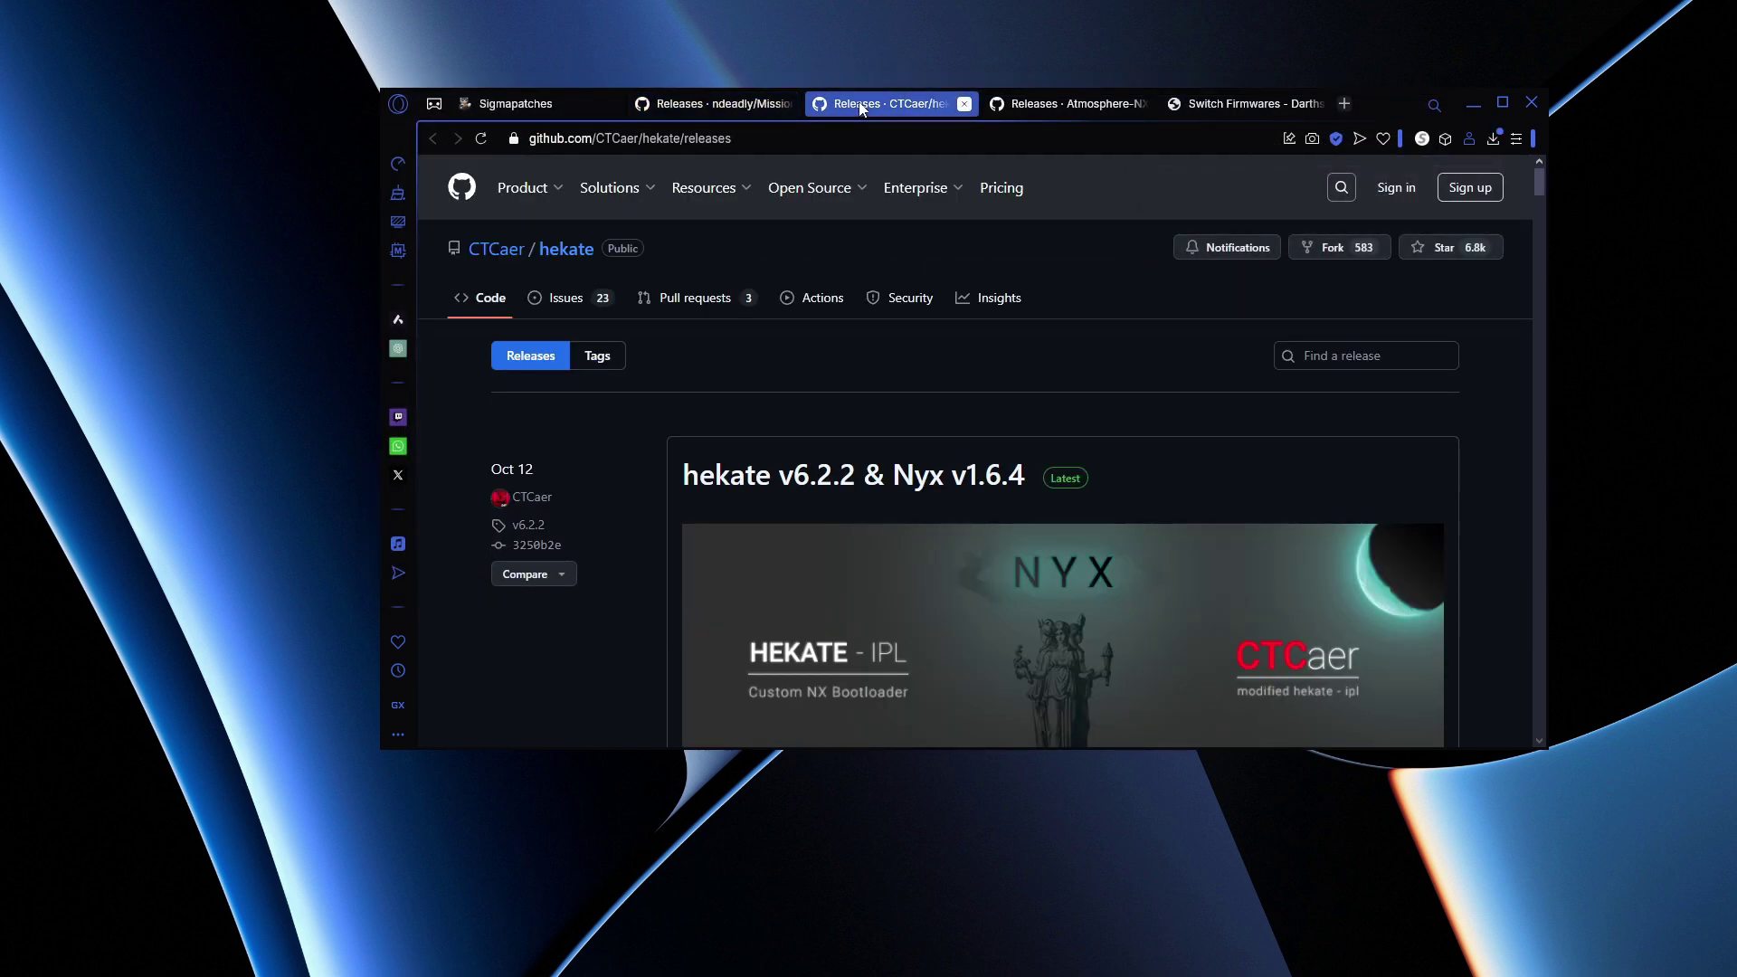
pyautogui.scroll(-7, 652, 438)
pyautogui.scroll(-15, 702, 514)
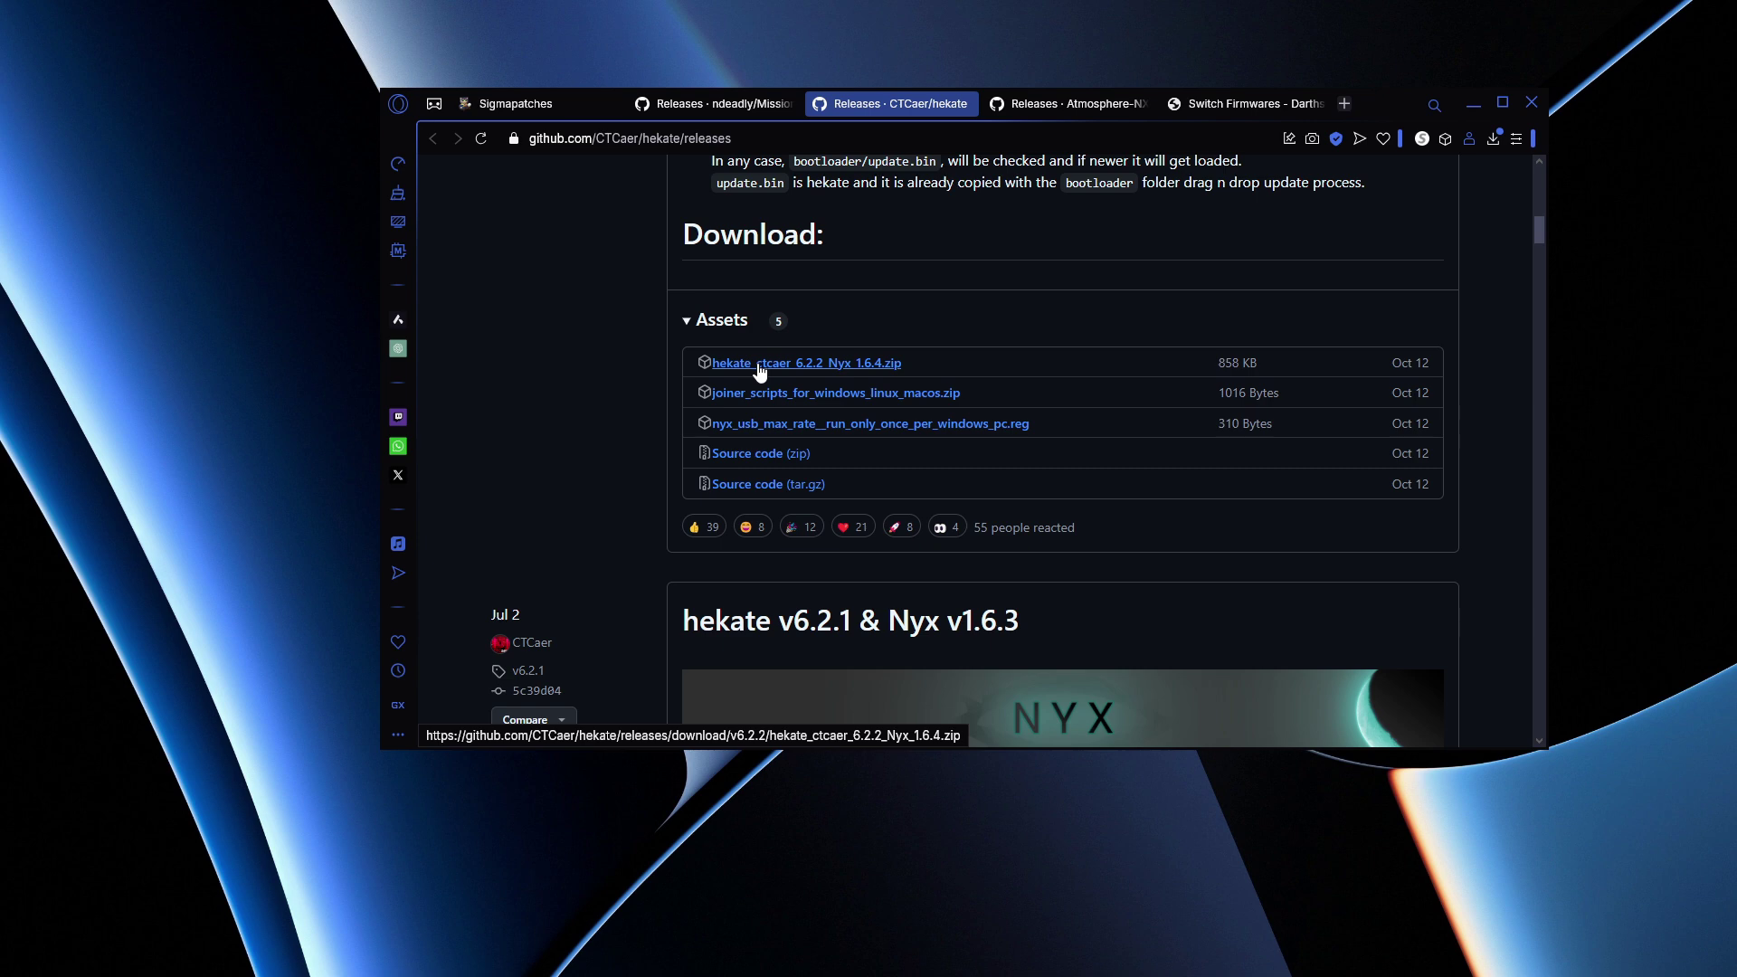
pyautogui.click(759, 363)
pyautogui.click(474, 360)
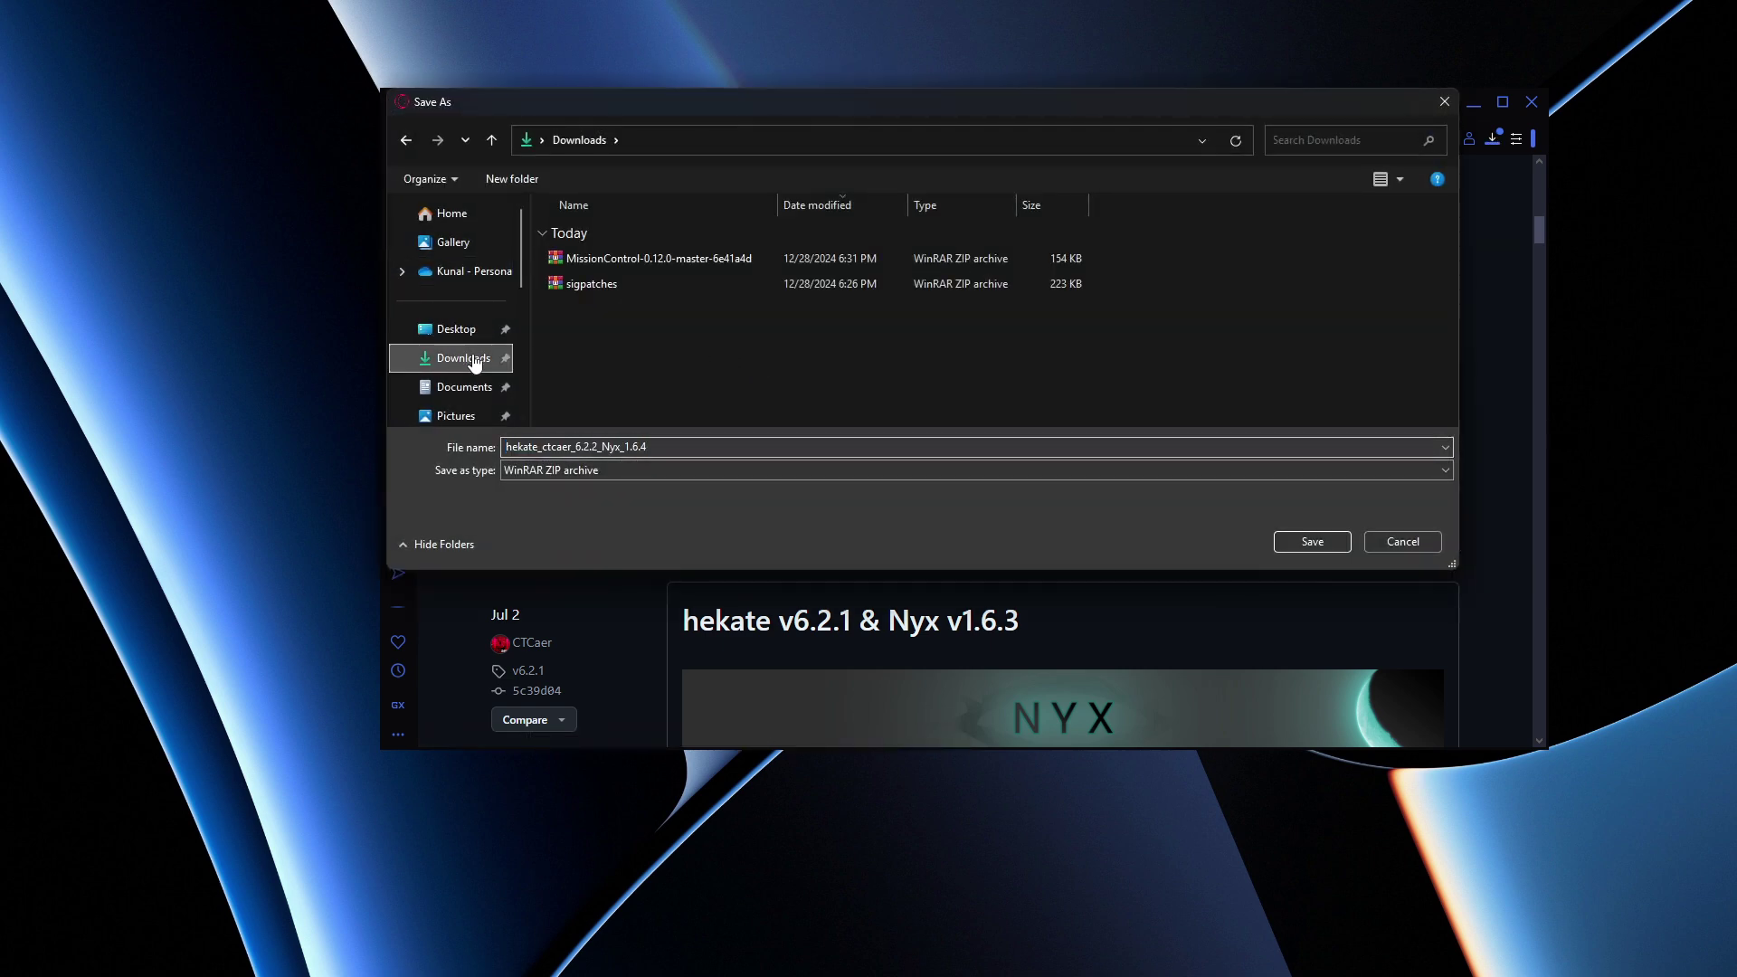
pyautogui.click(1312, 541)
# Download the Atmosphère 1.8.0 zip archive from the Atmosphere-NX releases page into the Downloads folder
pyautogui.click(1034, 107)
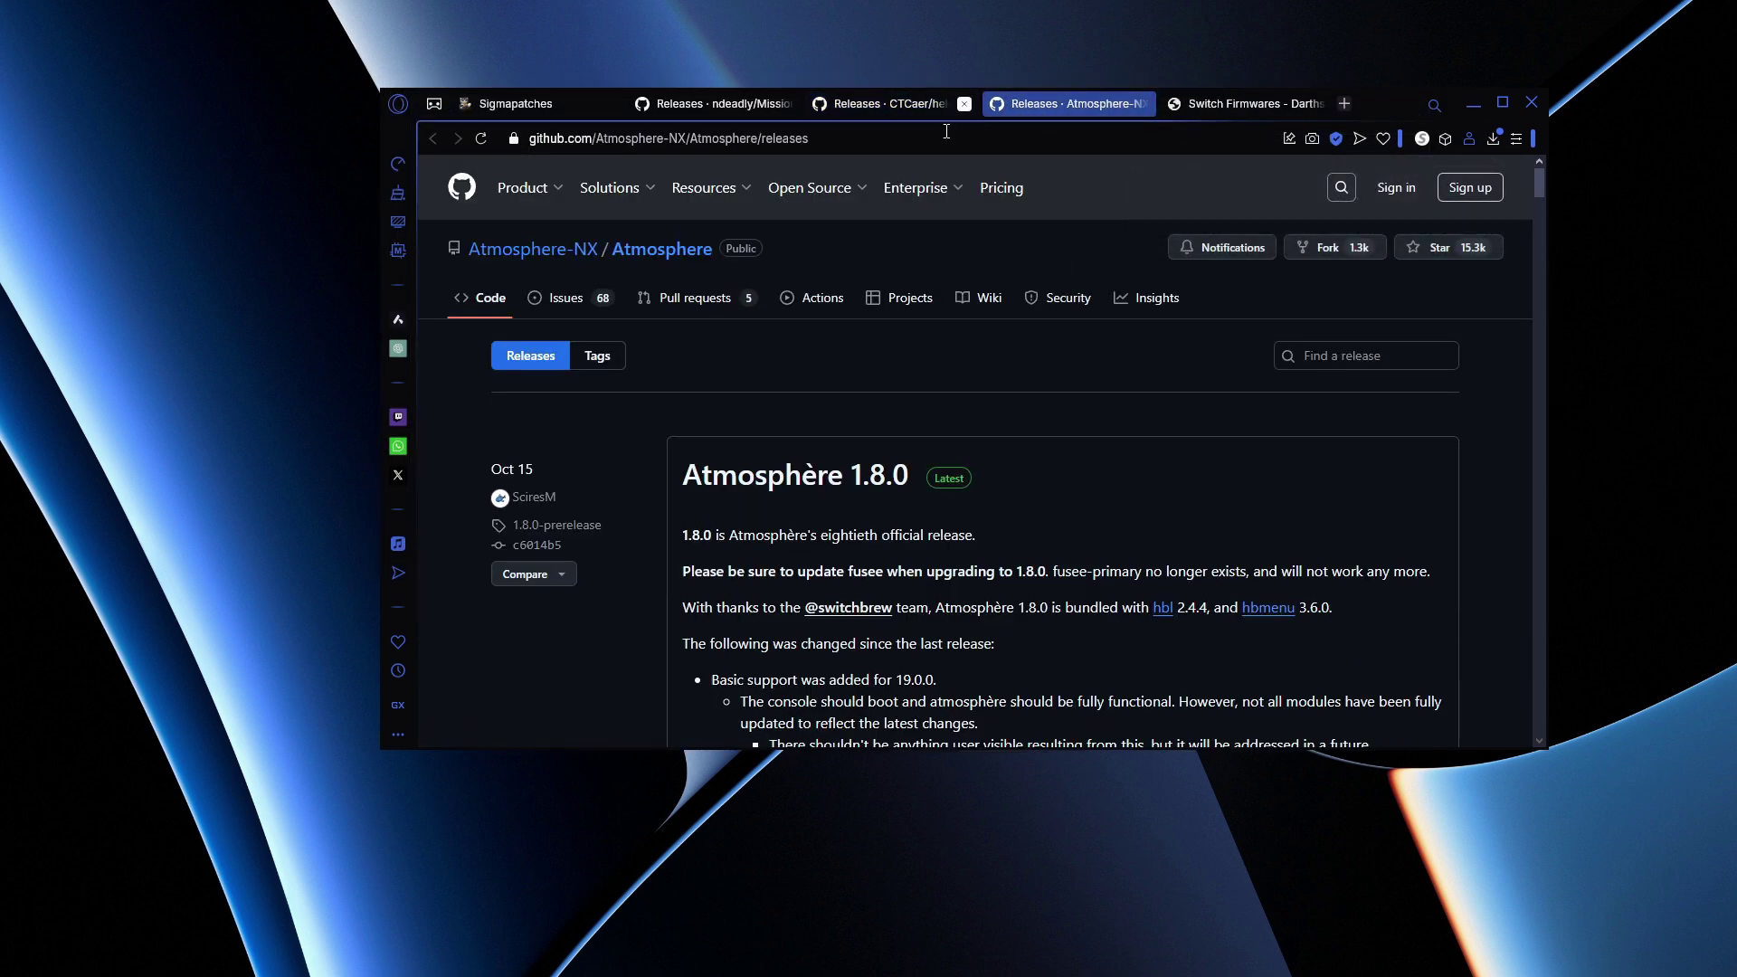
pyautogui.scroll(-15, 703, 376)
pyautogui.scroll(2, 787, 362)
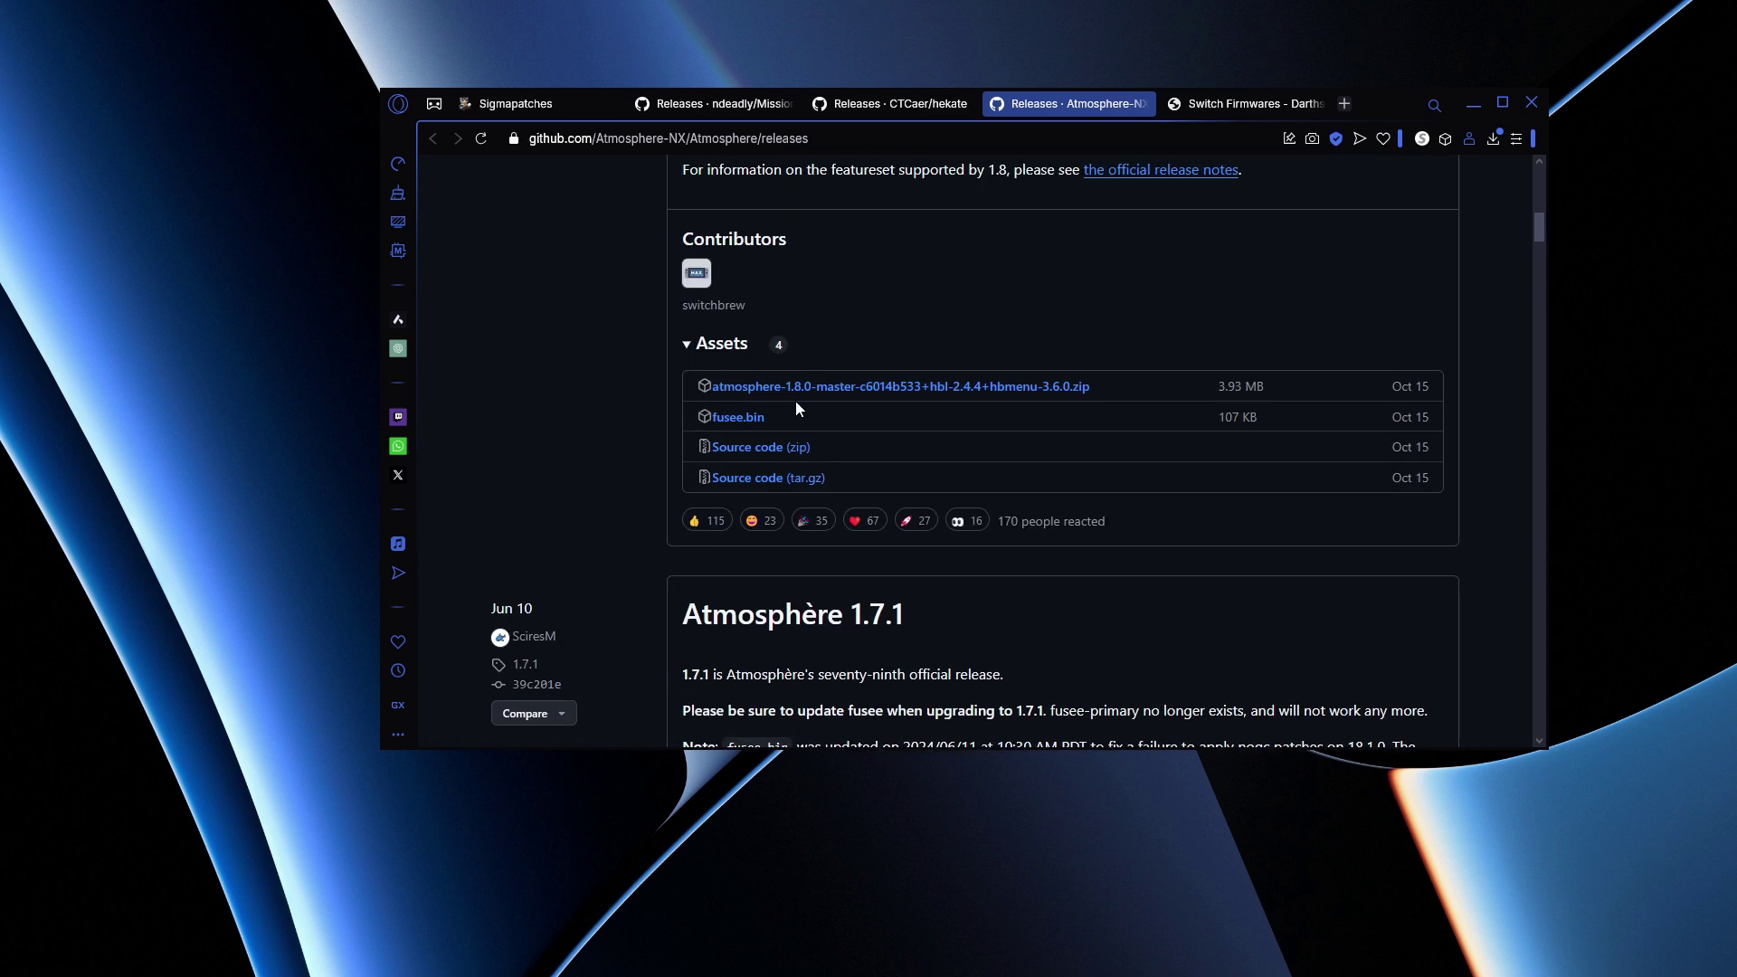
pyautogui.click(794, 389)
pyautogui.click(415, 354)
pyautogui.click(1313, 541)
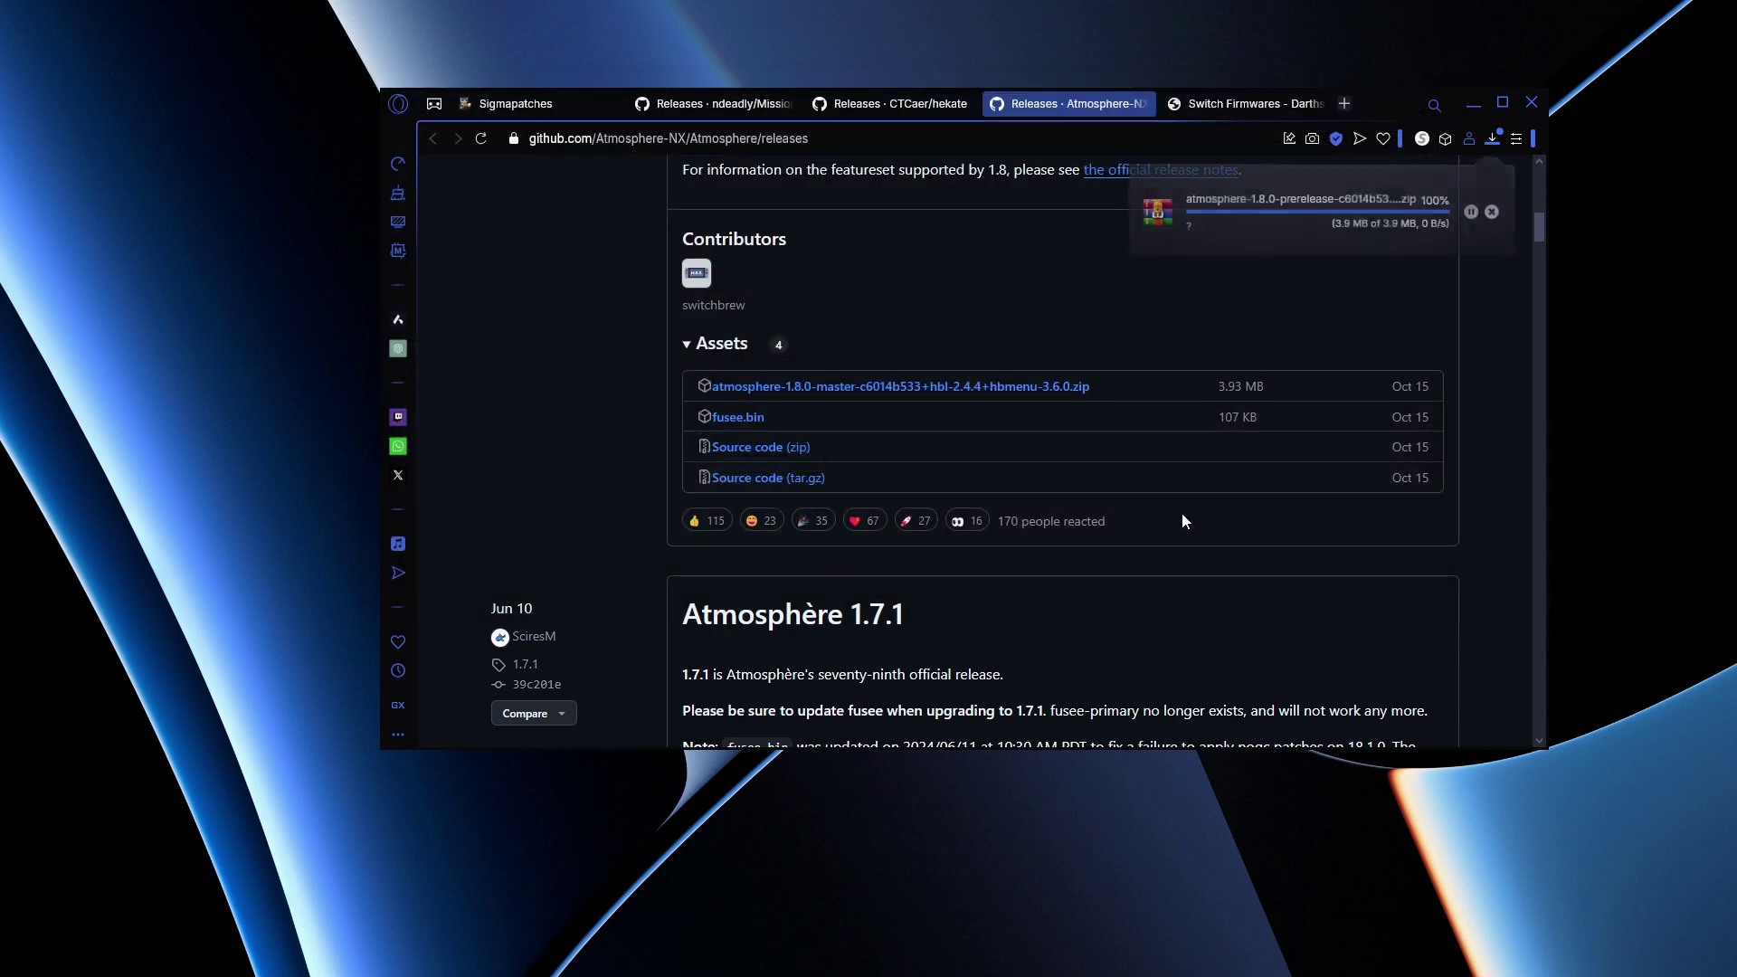
# Download fusee.bin from the Atmosphère 1.8.0 release assets into the Downloads folder
pyautogui.click(736, 419)
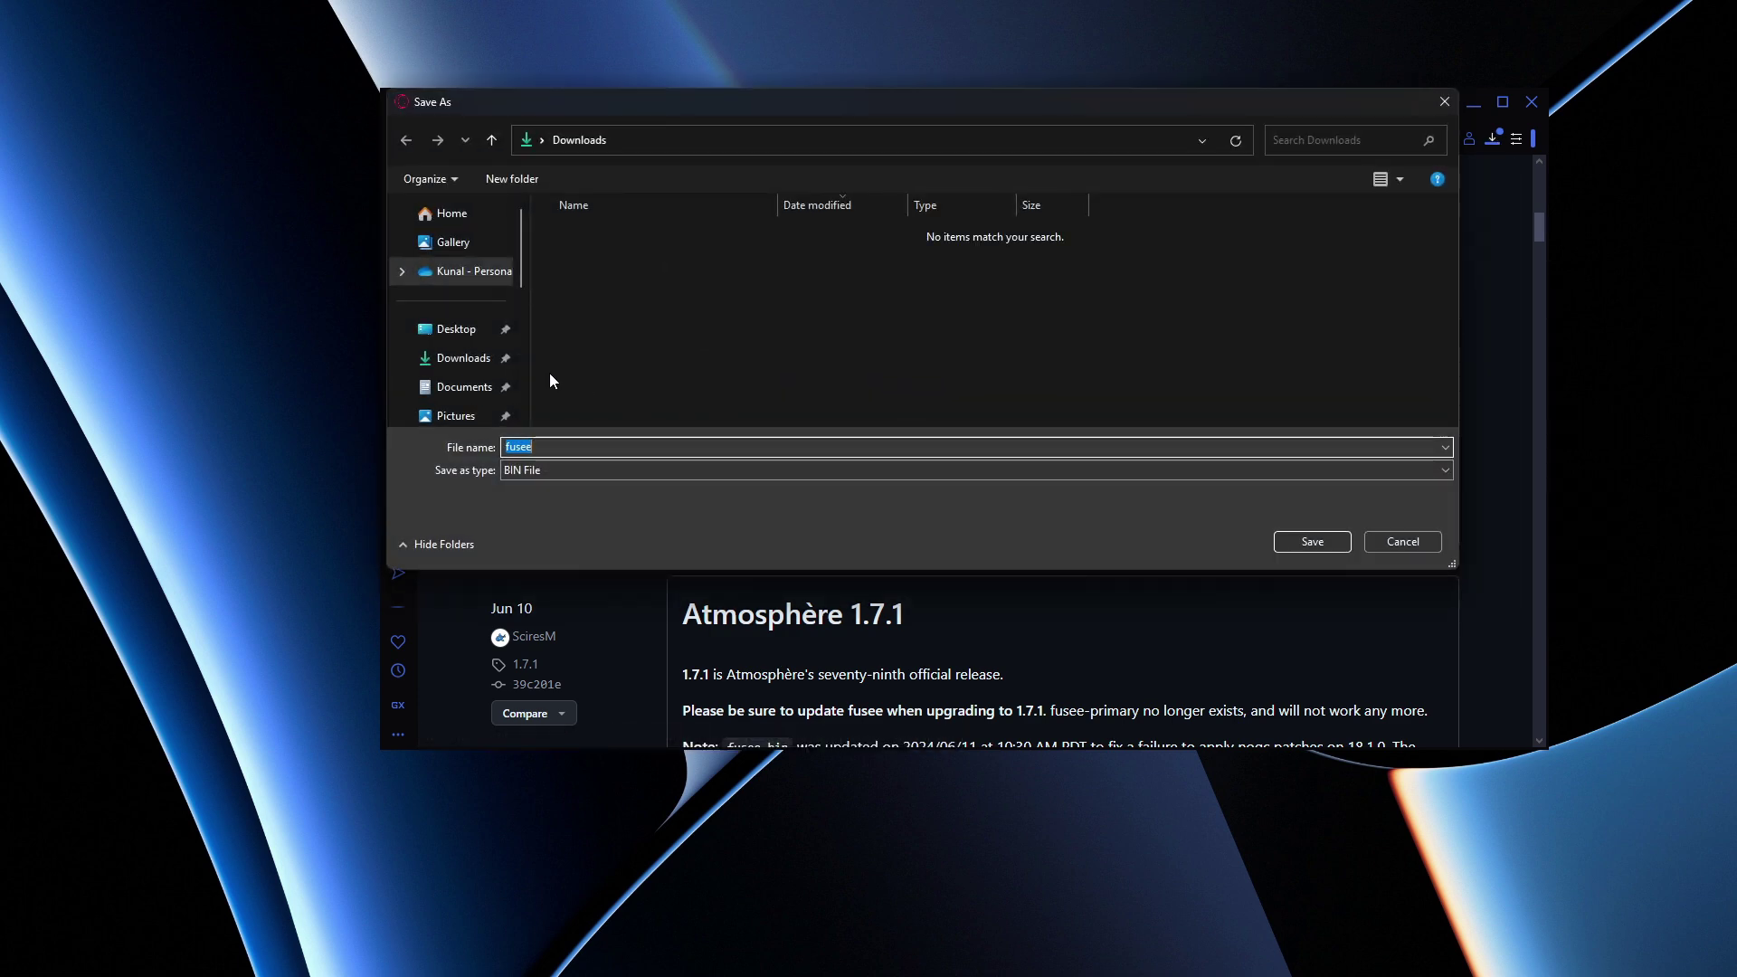
pyautogui.click(767, 382)
pyautogui.click(1297, 539)
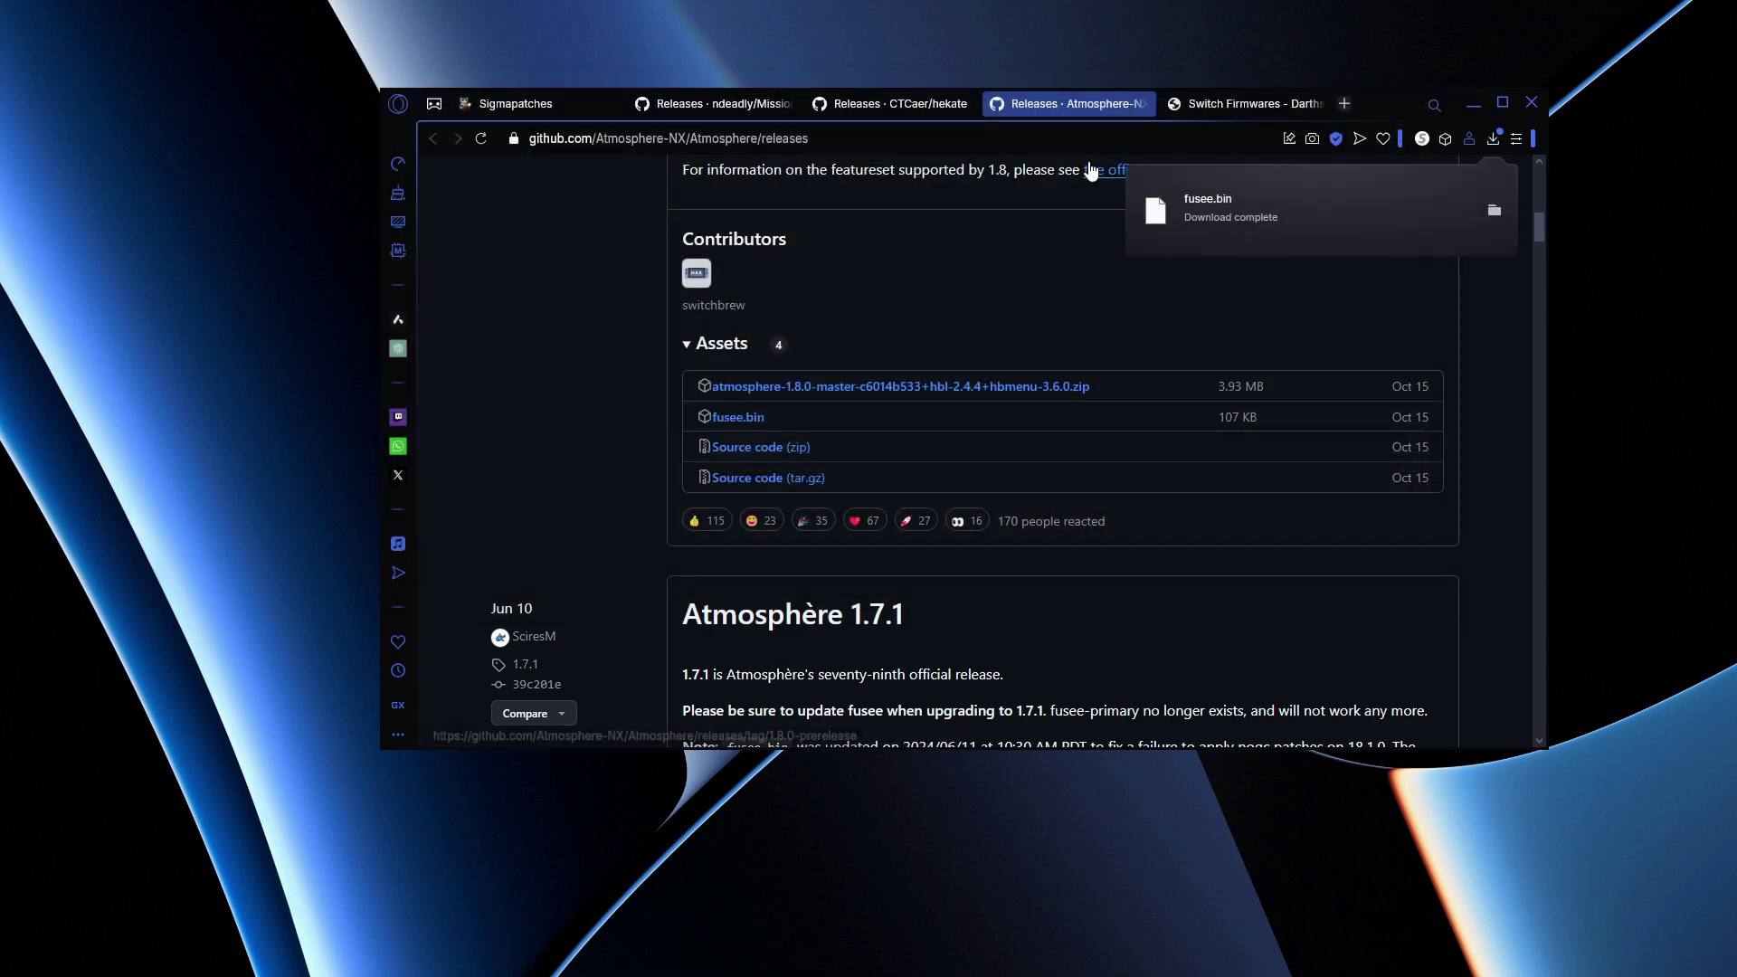
# Start downloading Firmware 19.0.0.zip from MEGA through Darthsternie's Switch firmware page
pyautogui.click(1229, 108)
pyautogui.scroll(-5, 751, 404)
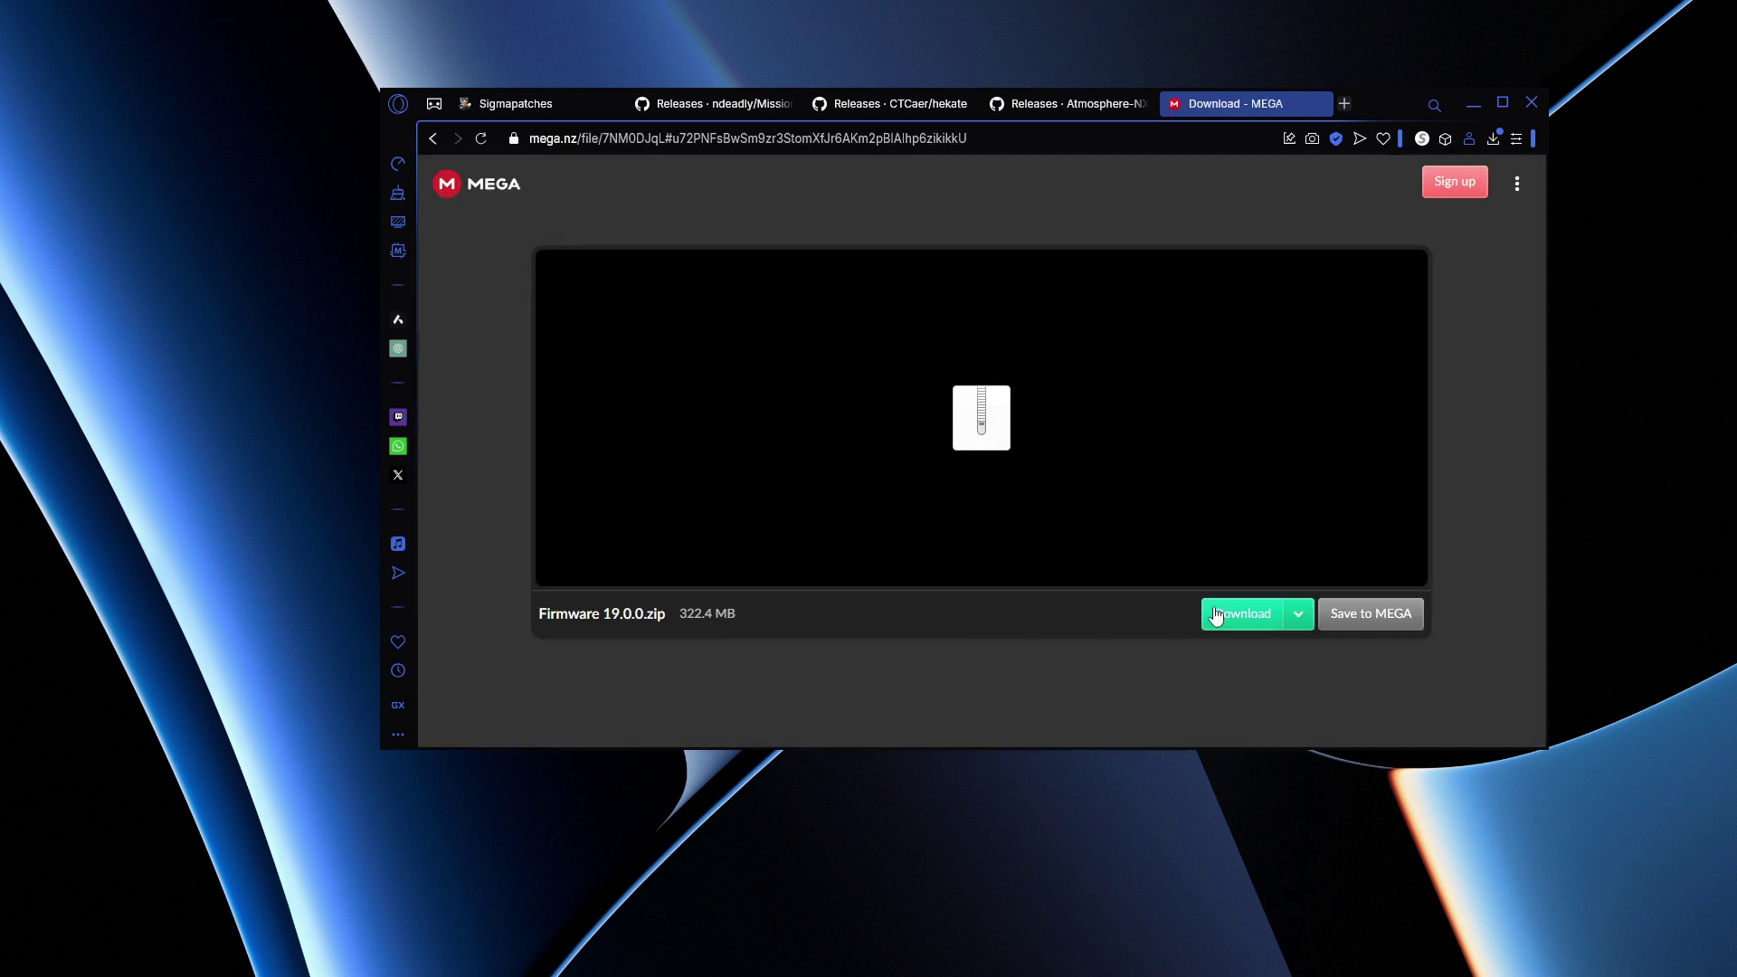
pyautogui.click(1211, 614)
# Open the Downloads folder and the SWITCH SD (G:) drive in two File Explorer windows placed side by side
pyautogui.moveTo(1223, 975)
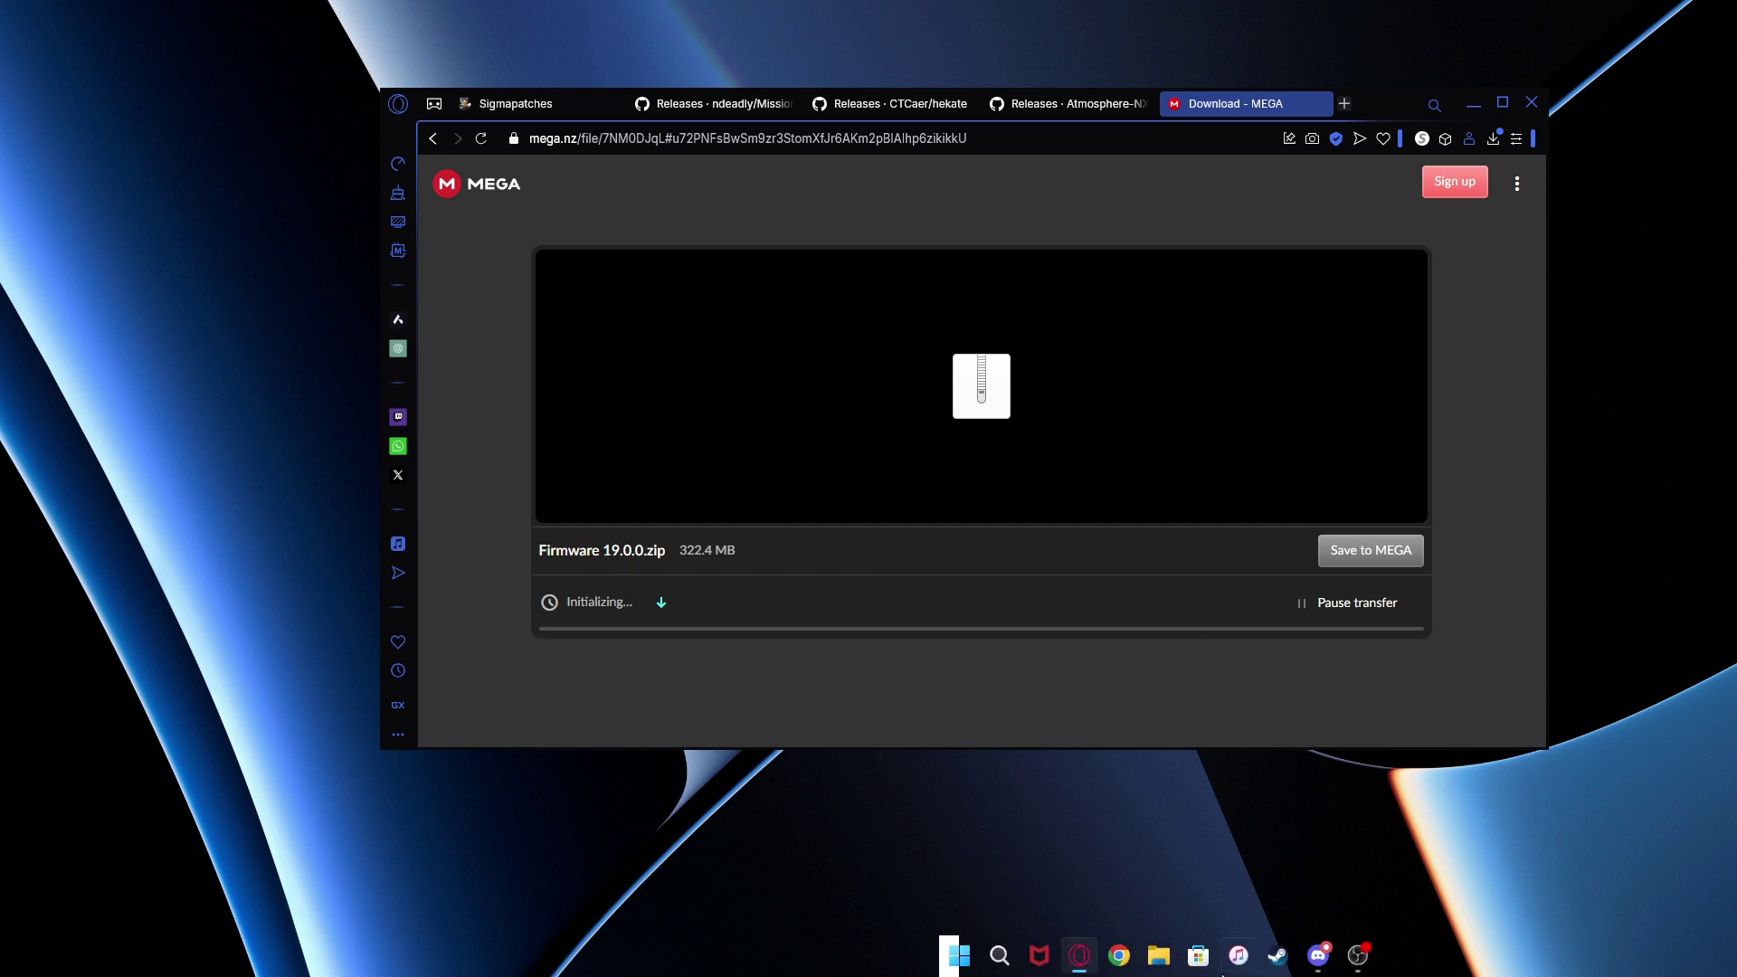
pyautogui.click(1158, 954)
pyautogui.moveTo(570, 11); pyautogui.dragTo(875, 67)
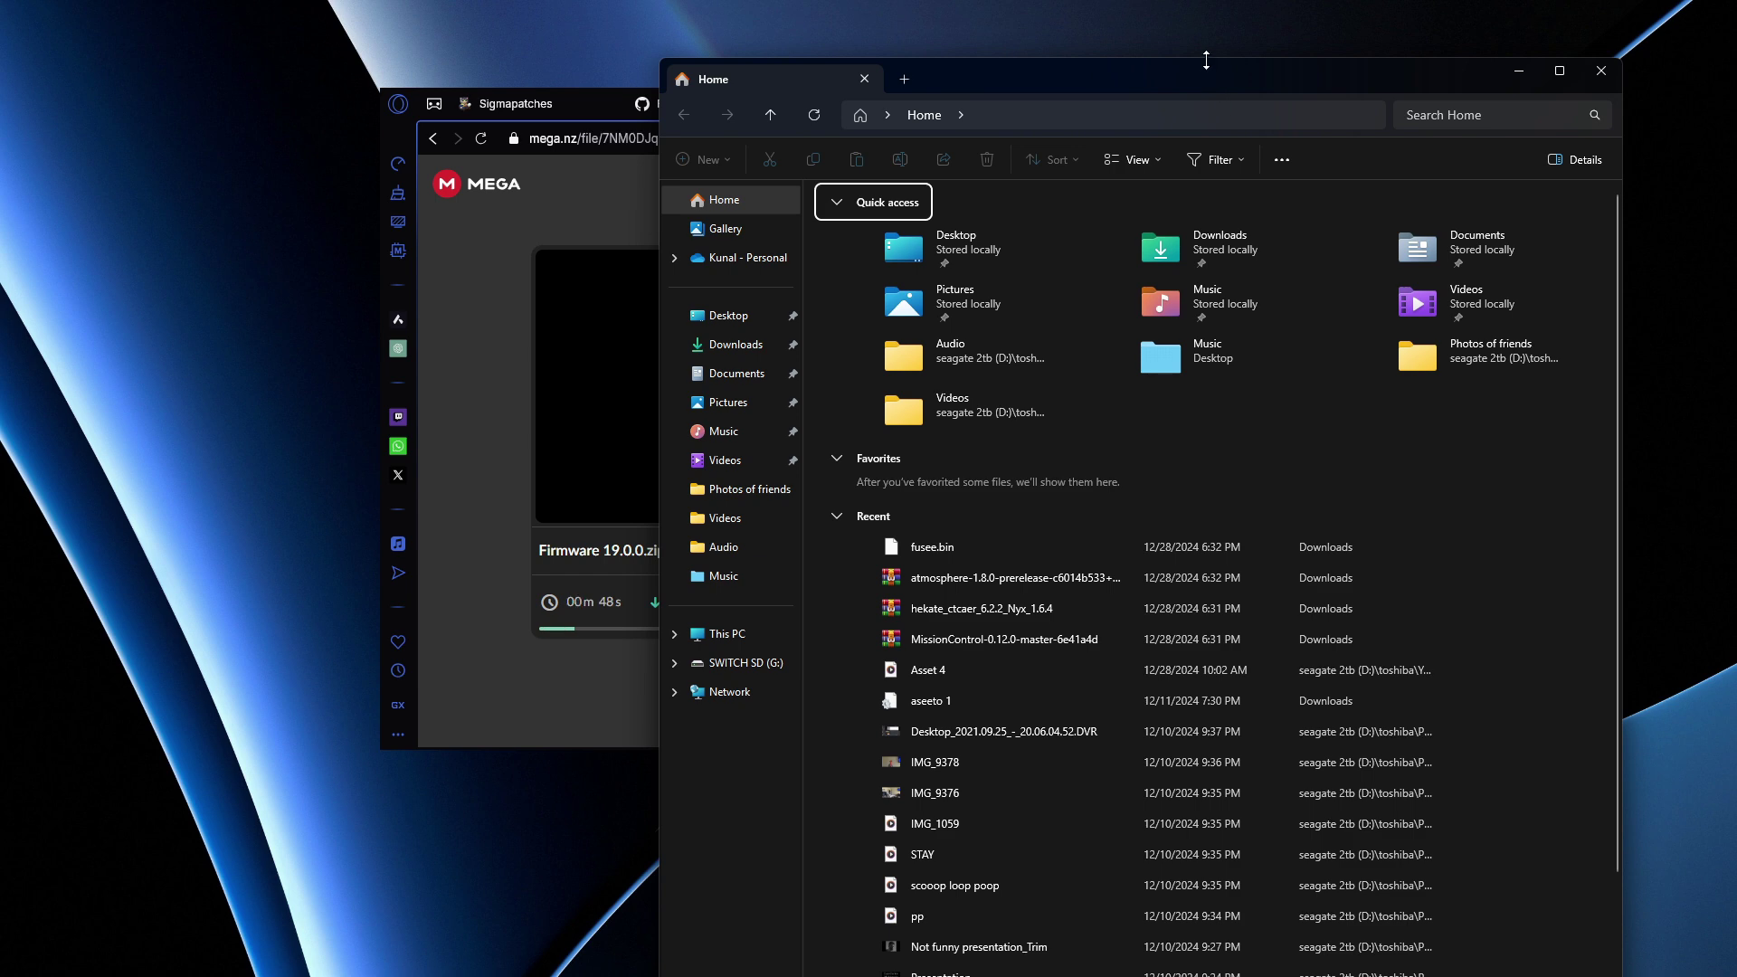
pyautogui.moveTo(1206, 60); pyautogui.dragTo(721, 37)
pyautogui.click(443, 298)
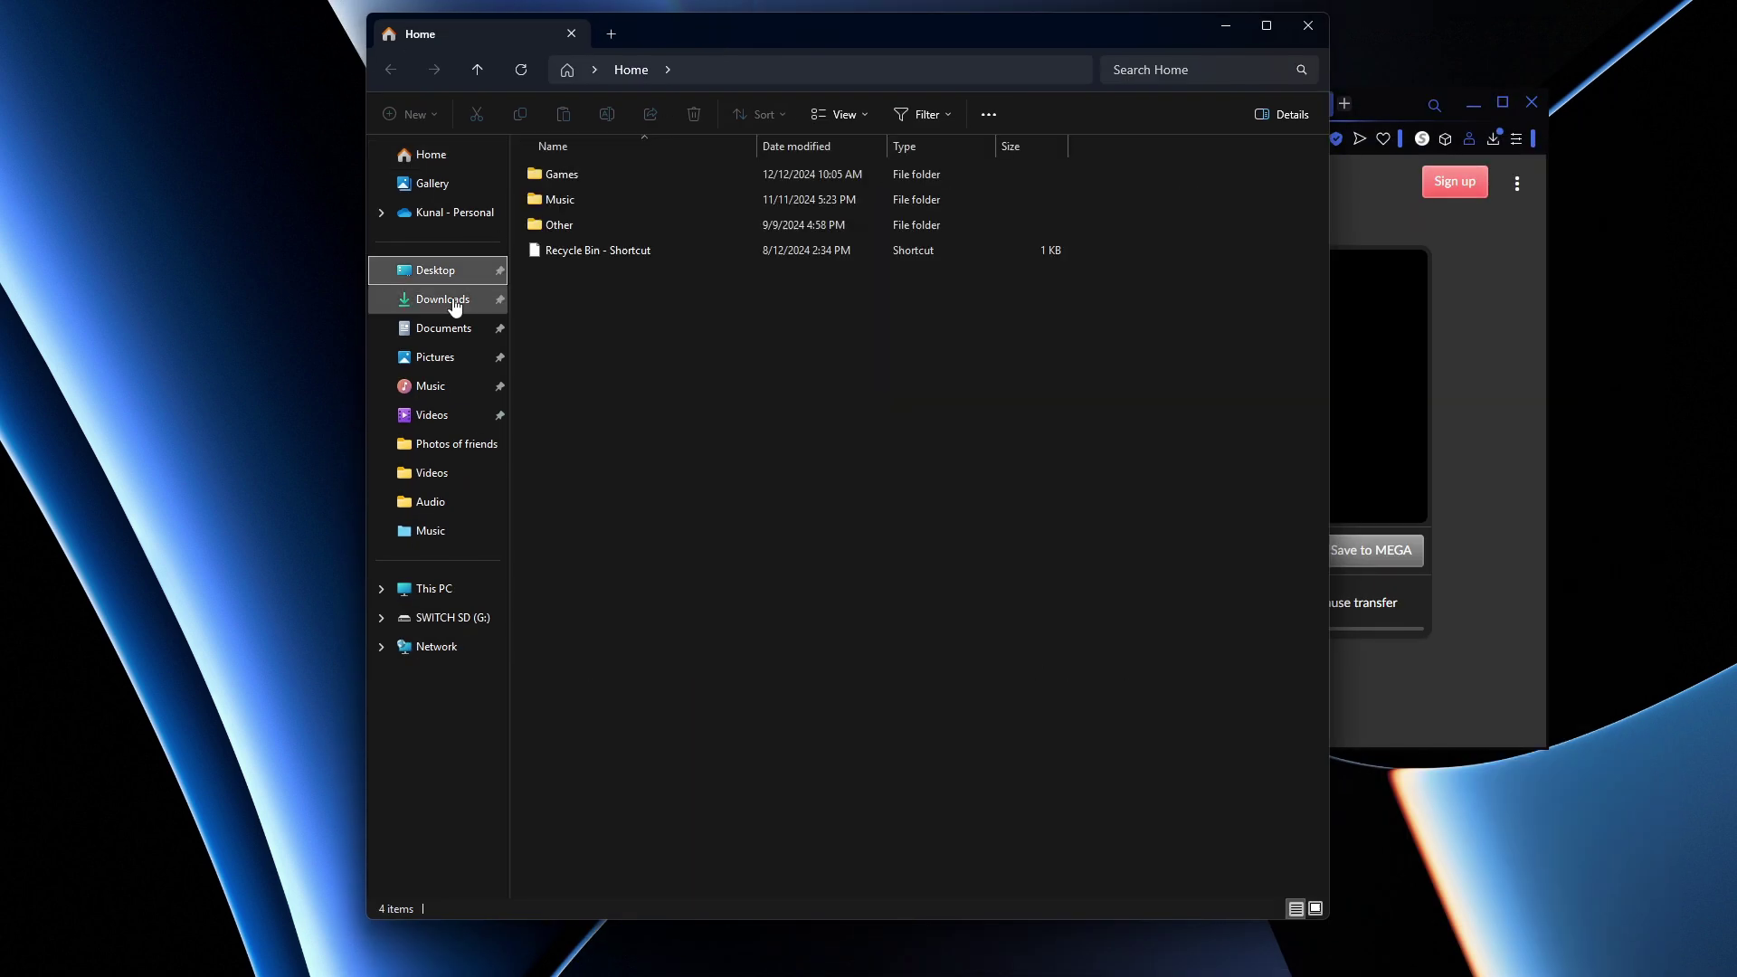
pyautogui.rightClick(449, 619)
pyautogui.click(573, 412)
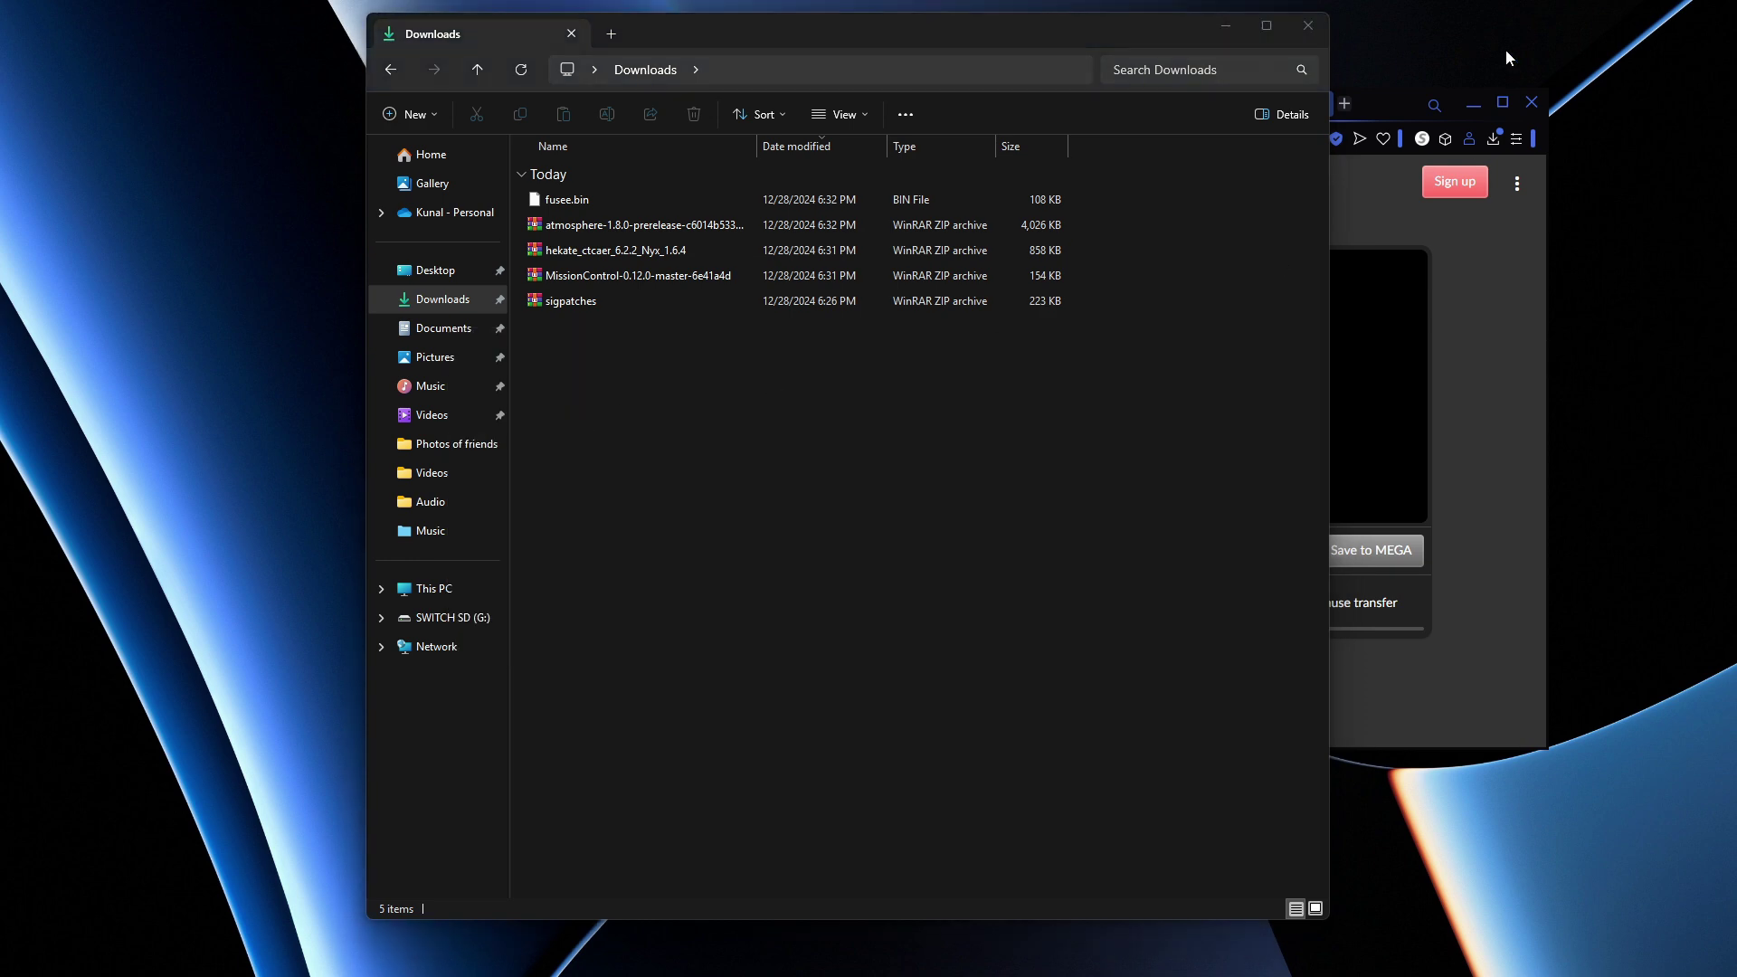
pyautogui.moveTo(651, 33); pyautogui.dragTo(1701, 47)
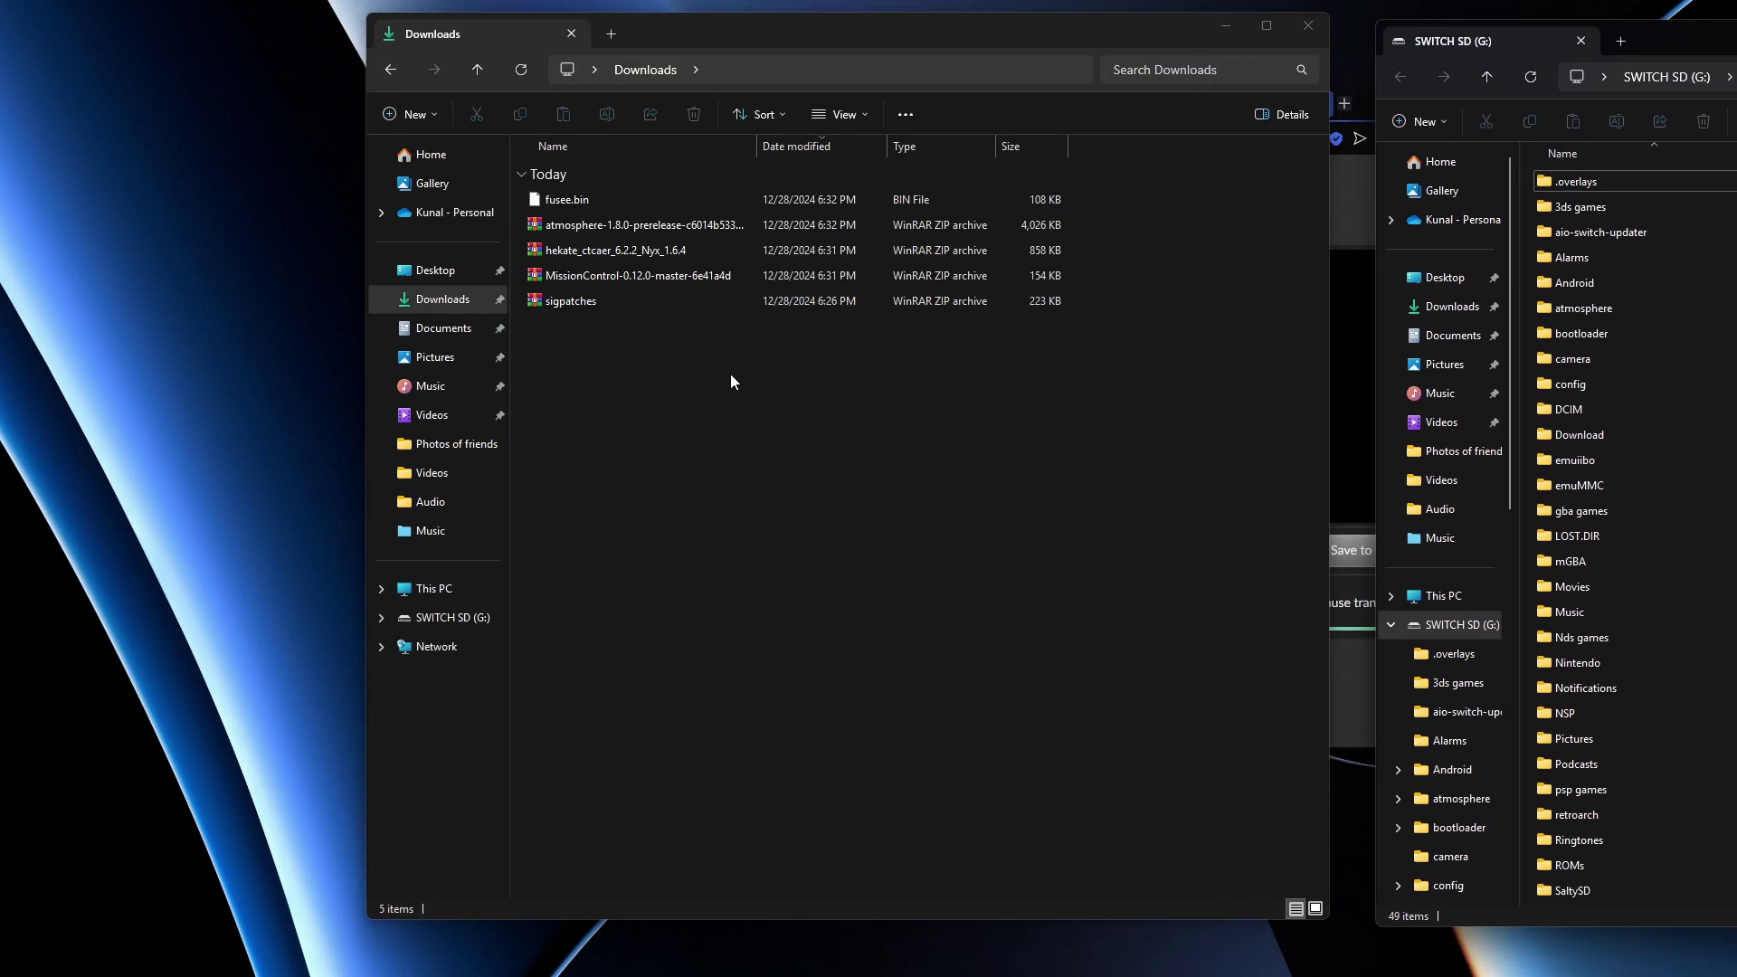
# Save the Firmware 19.0.0 archive to the Downloads folder and minimize the browser window
pyautogui.click(578, 305)
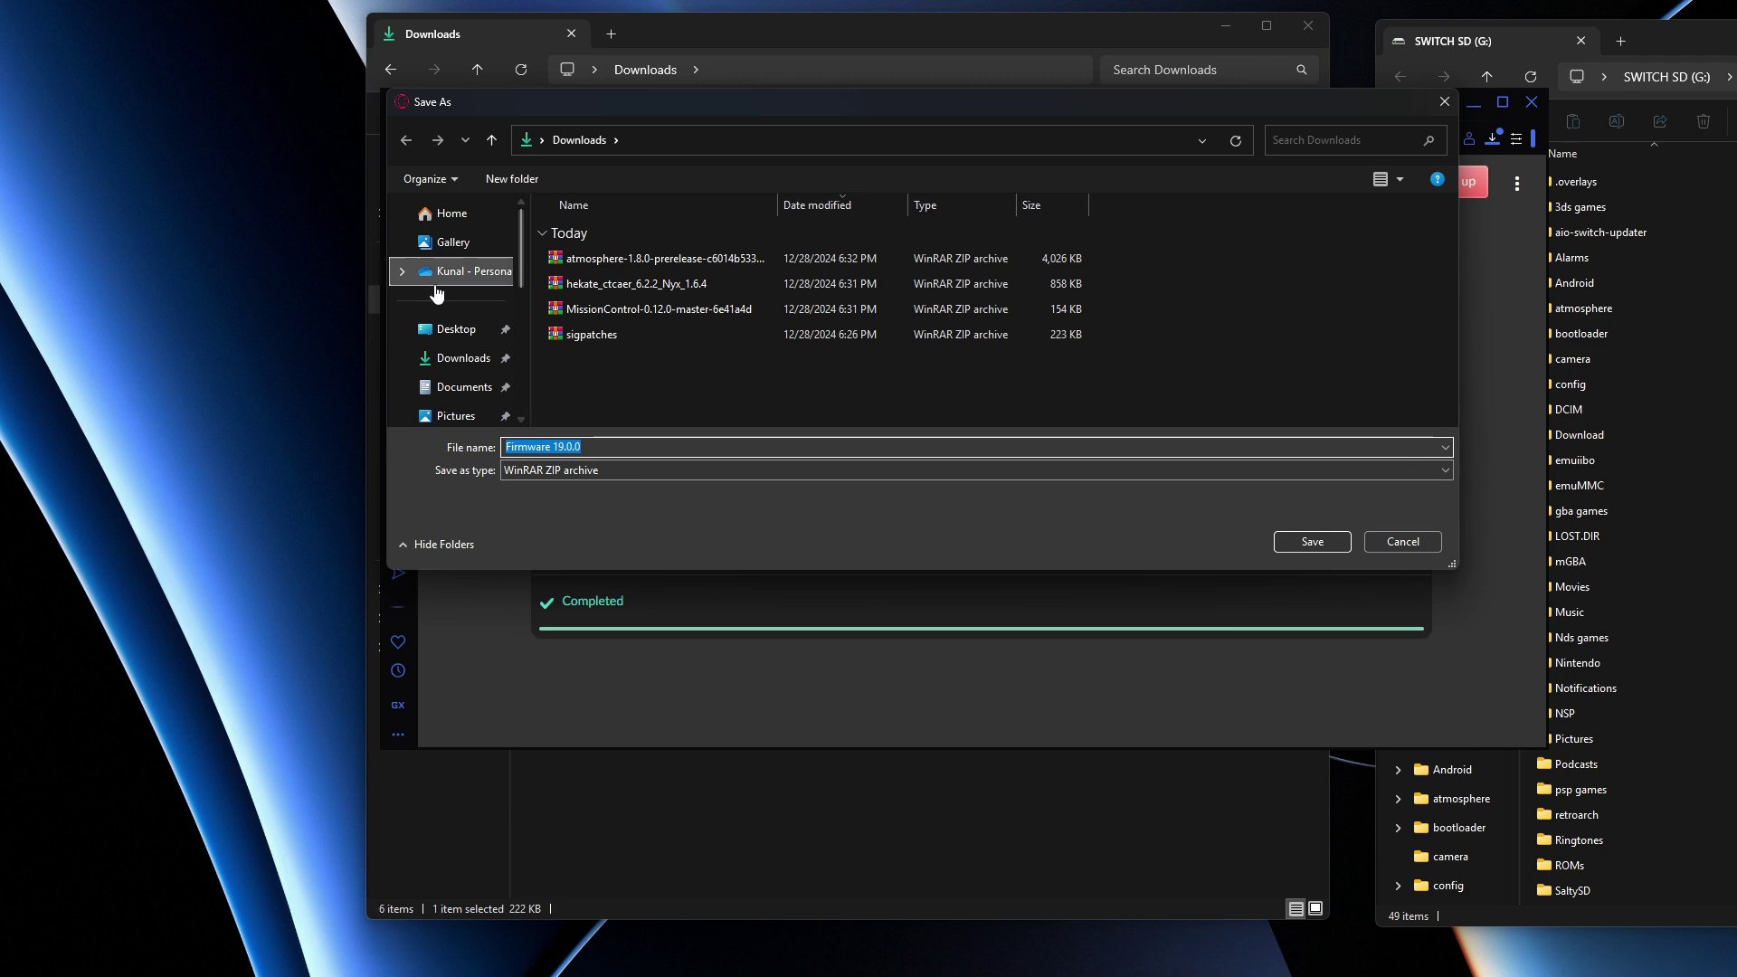
pyautogui.click(1312, 541)
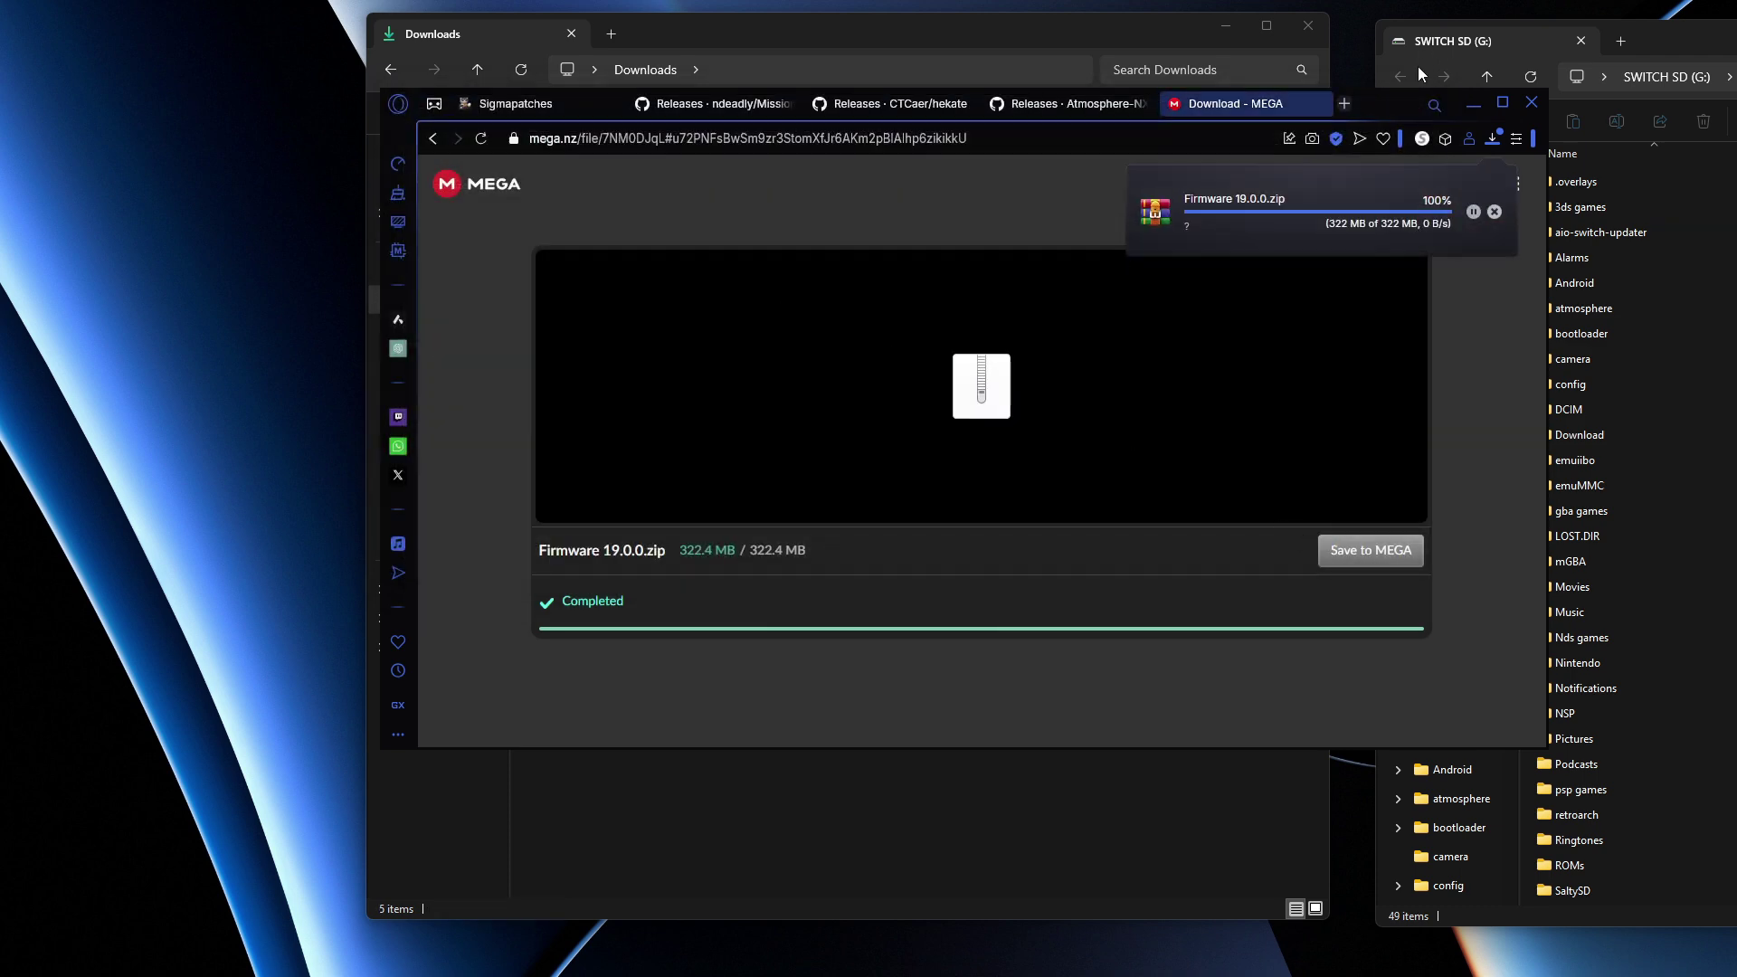
pyautogui.click(1474, 102)
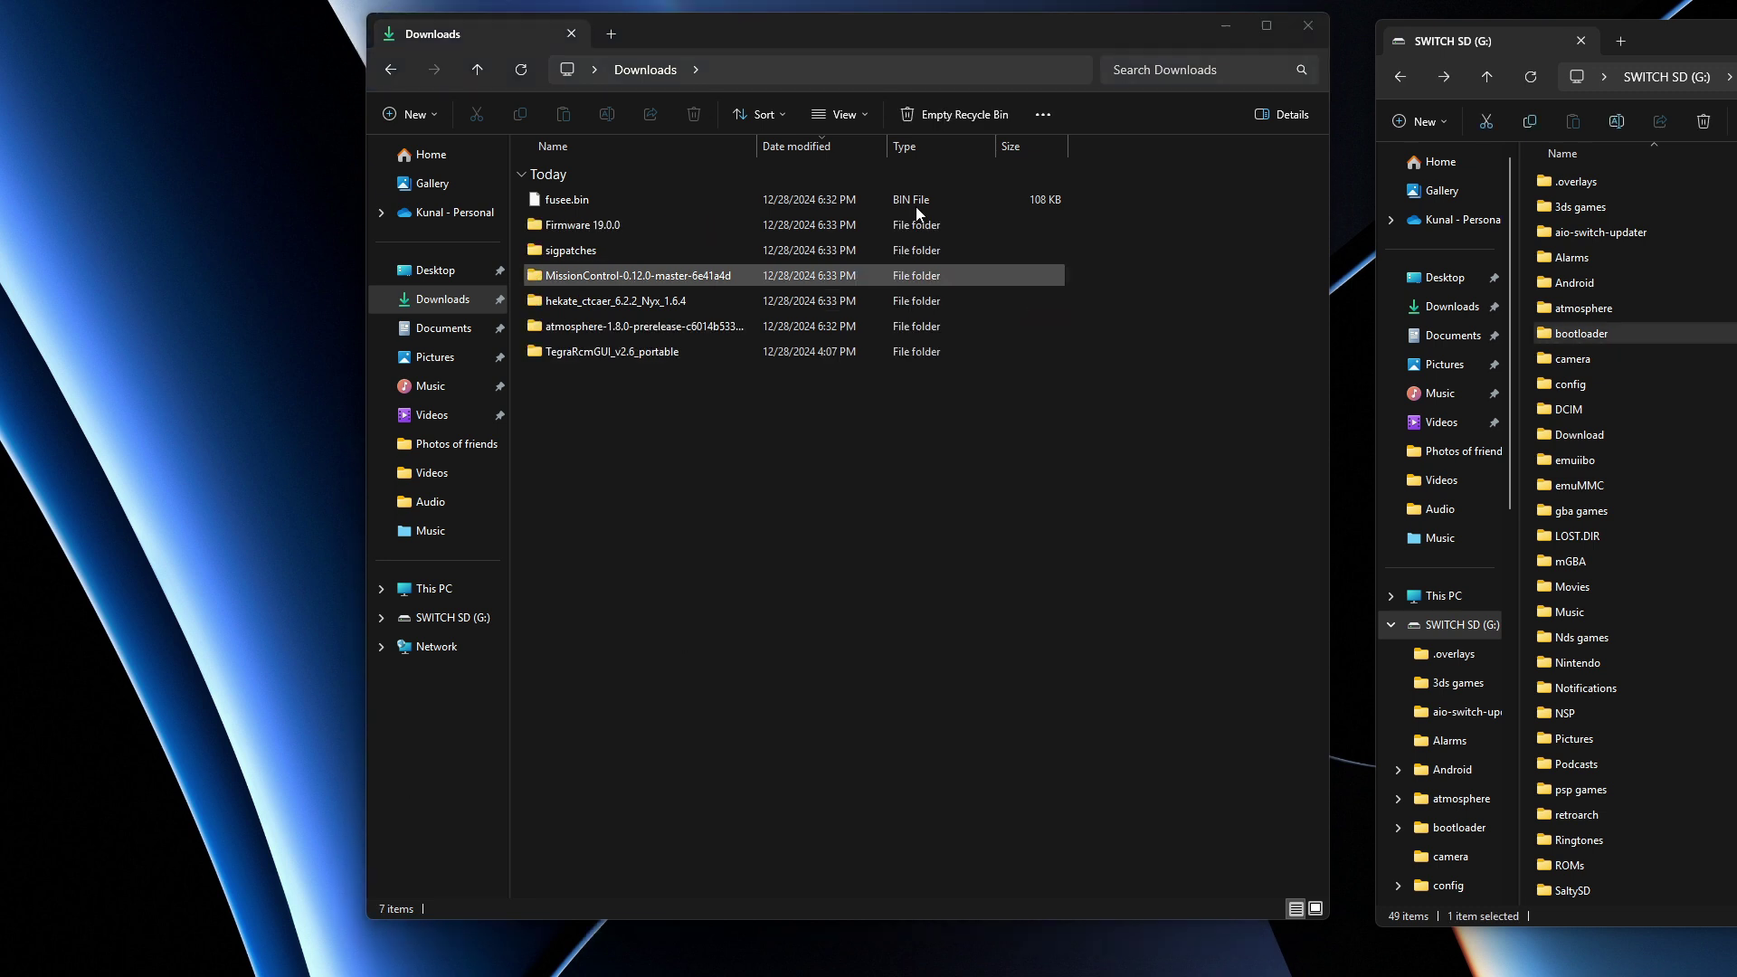
# Copy the Firmware 19.0.0 folder from Downloads to the root of the SWITCH SD (G:) drive
pyautogui.moveTo(731, 35); pyautogui.dragTo(1318, 52)
pyautogui.moveTo(1736, 24); pyautogui.dragTo(1527, 47)
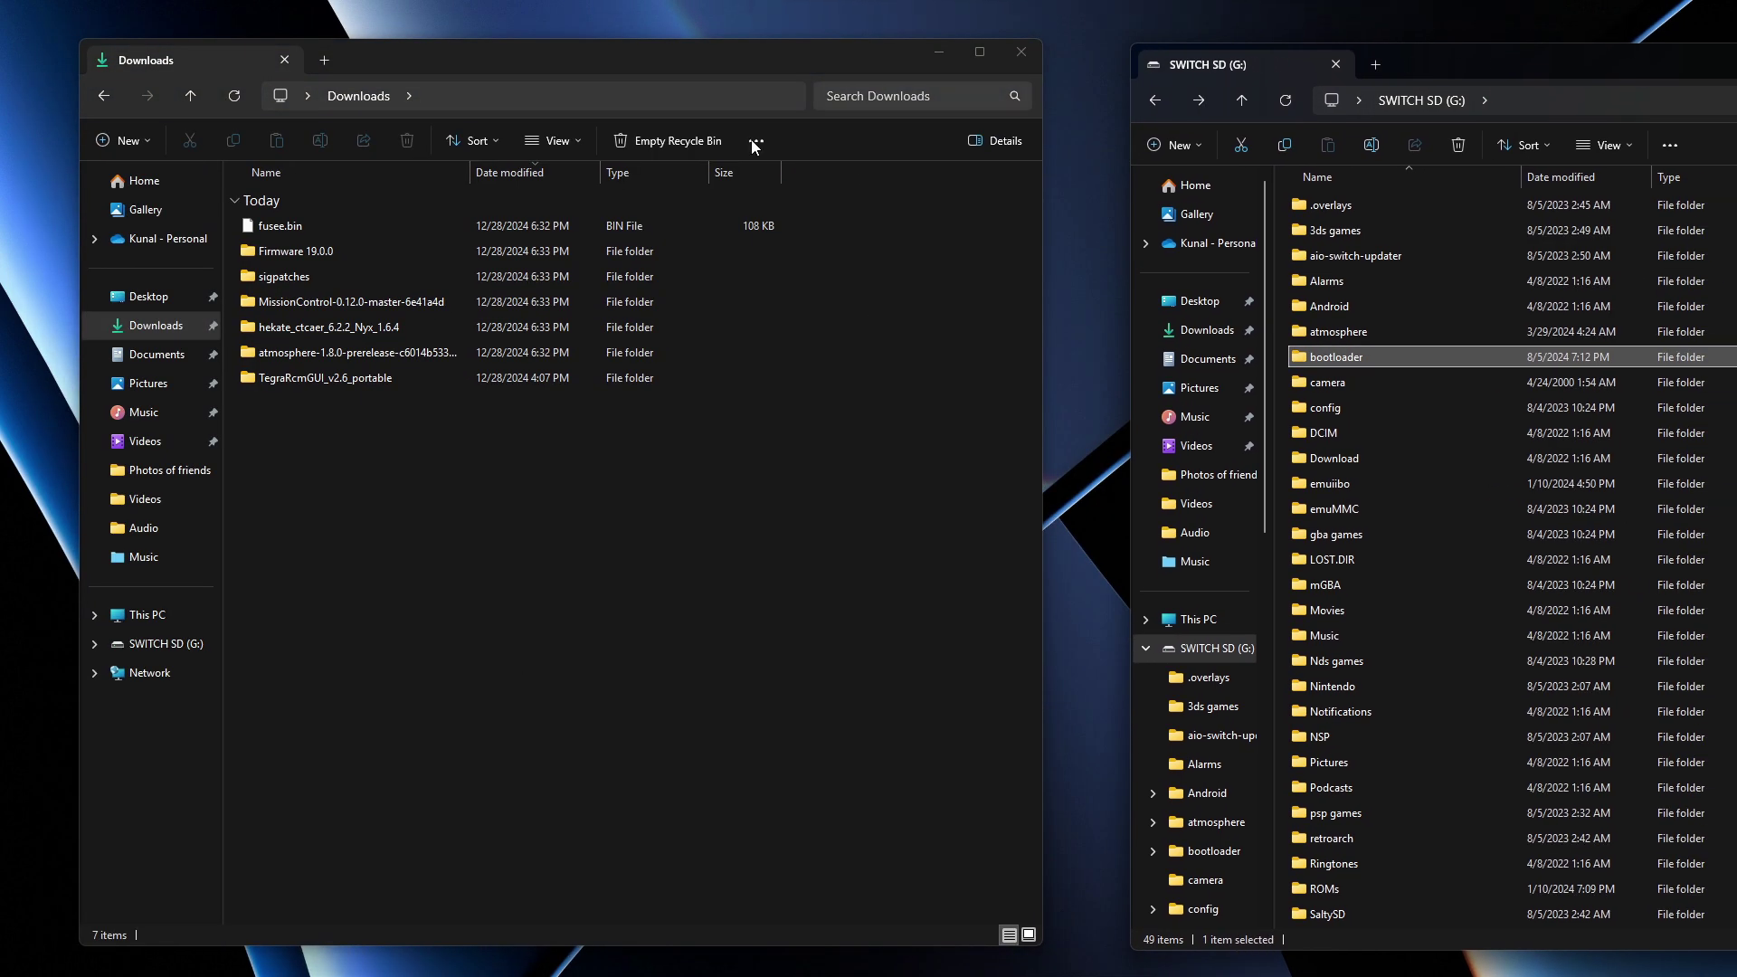
pyautogui.doubleClick(286, 252)
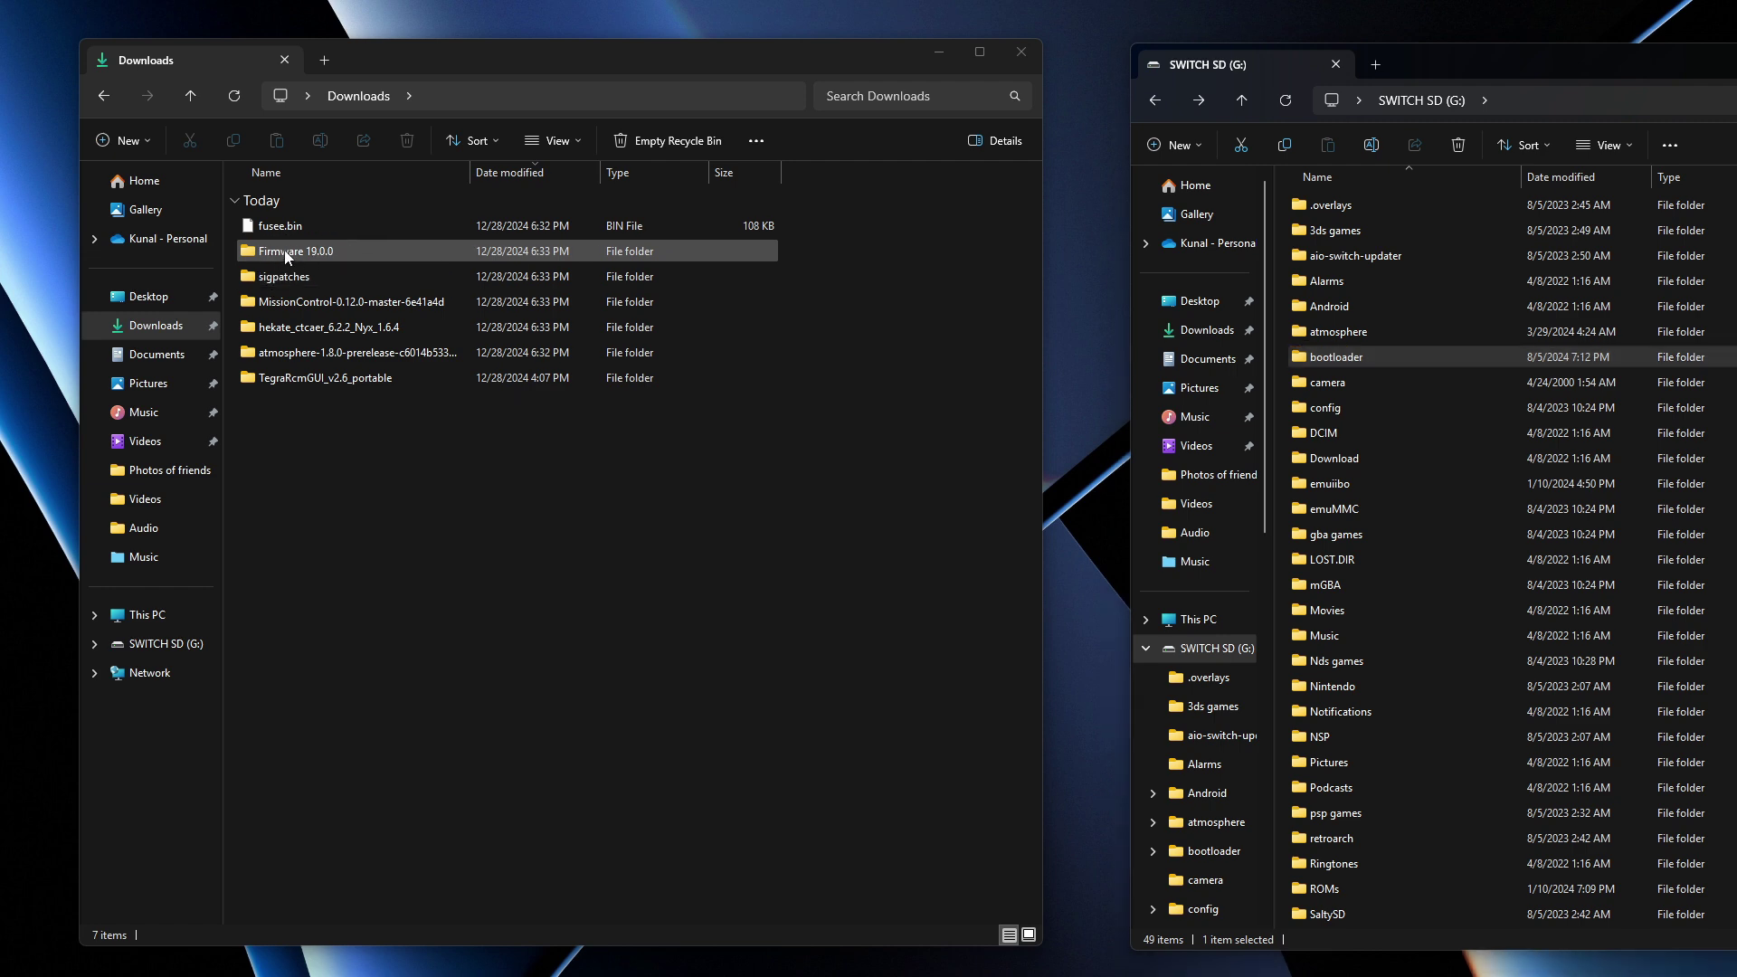
pyautogui.hotkey('alt', 'Left')
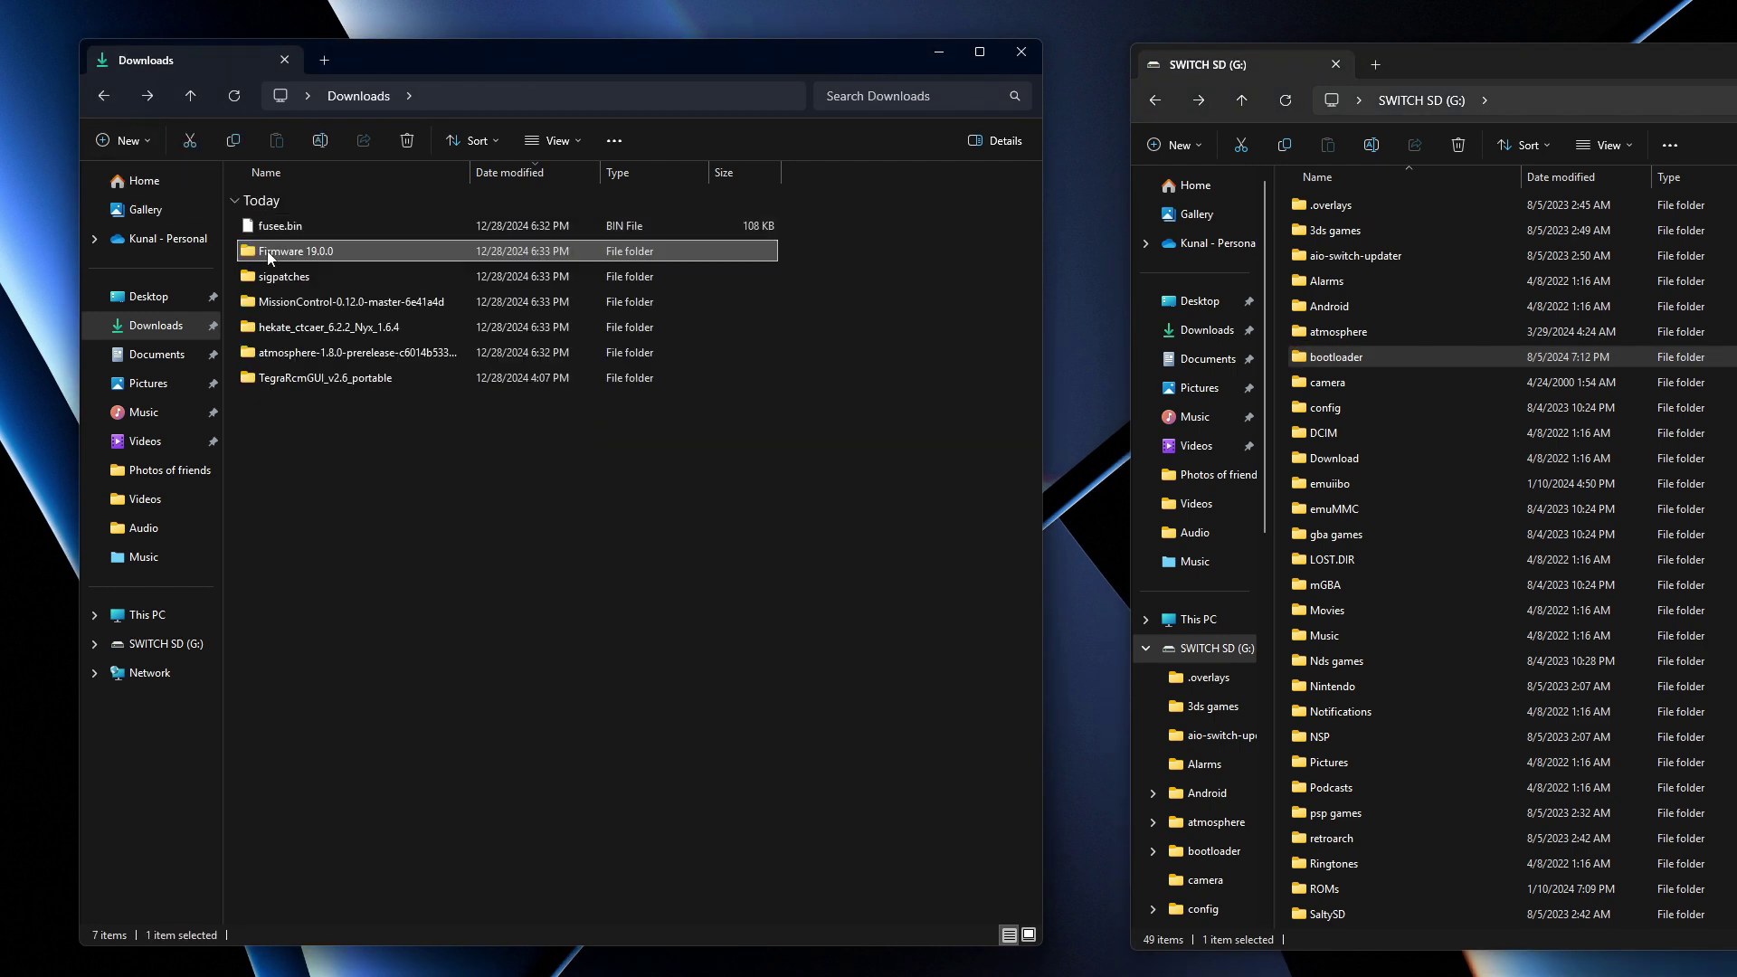
pyautogui.hotkey('alt', 'Tab')
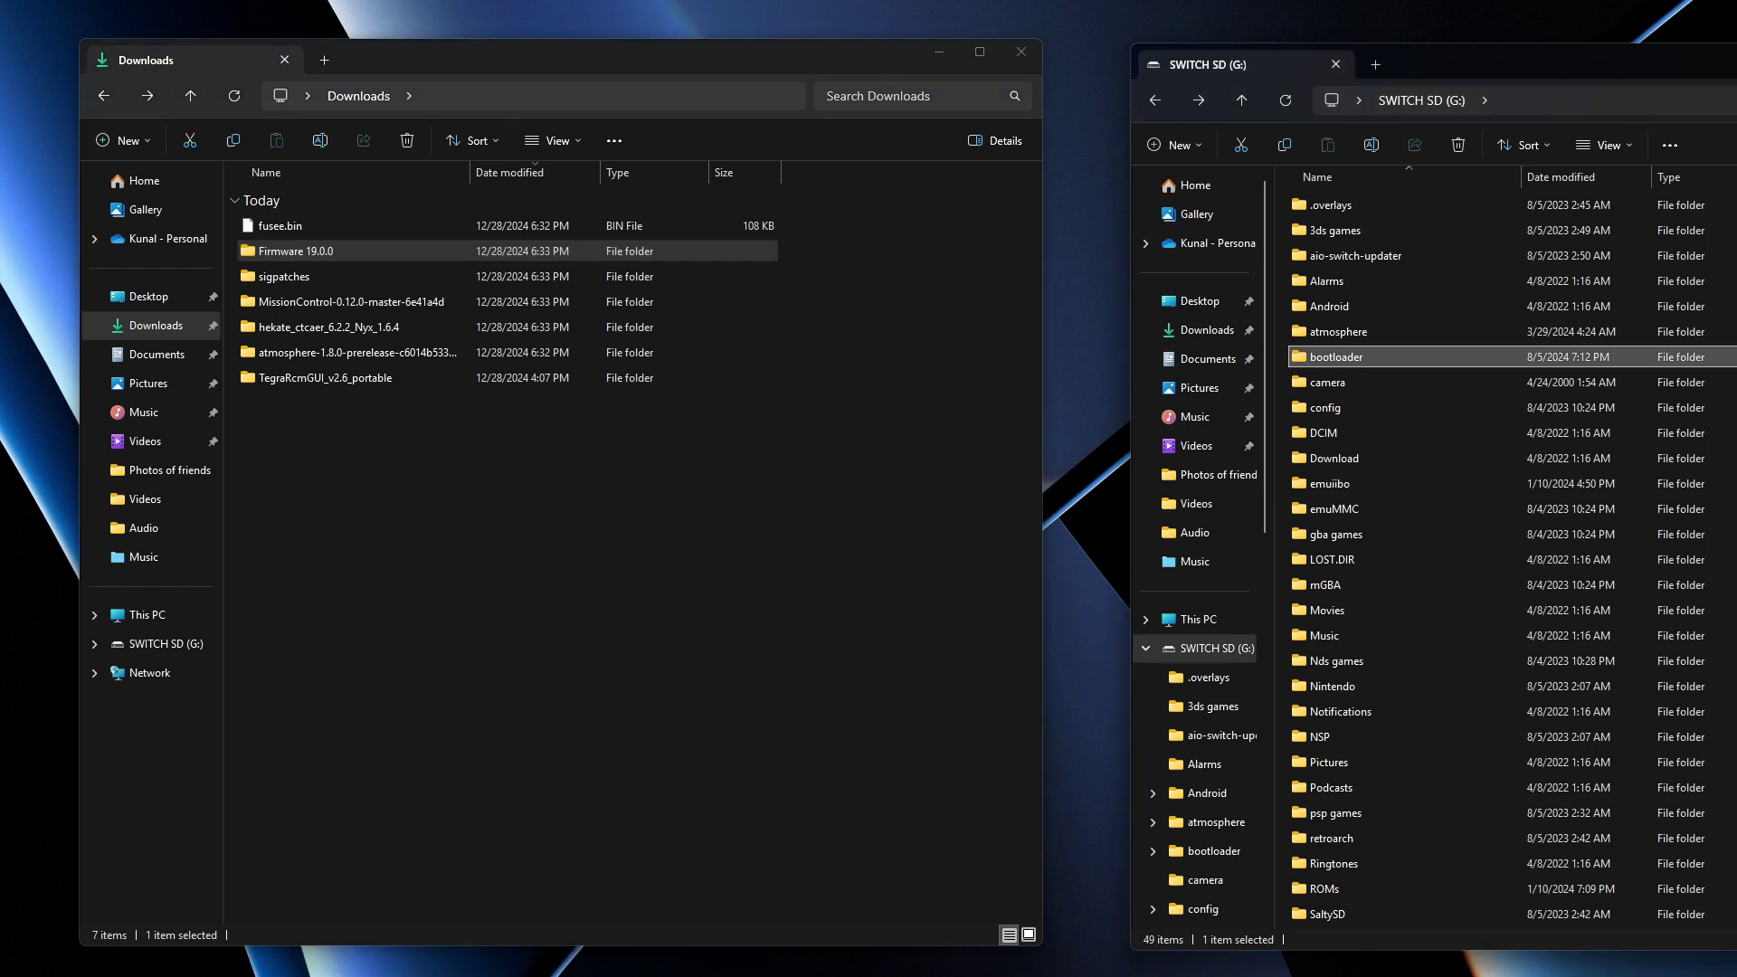
pyautogui.hotkey('ctrl', 'v')
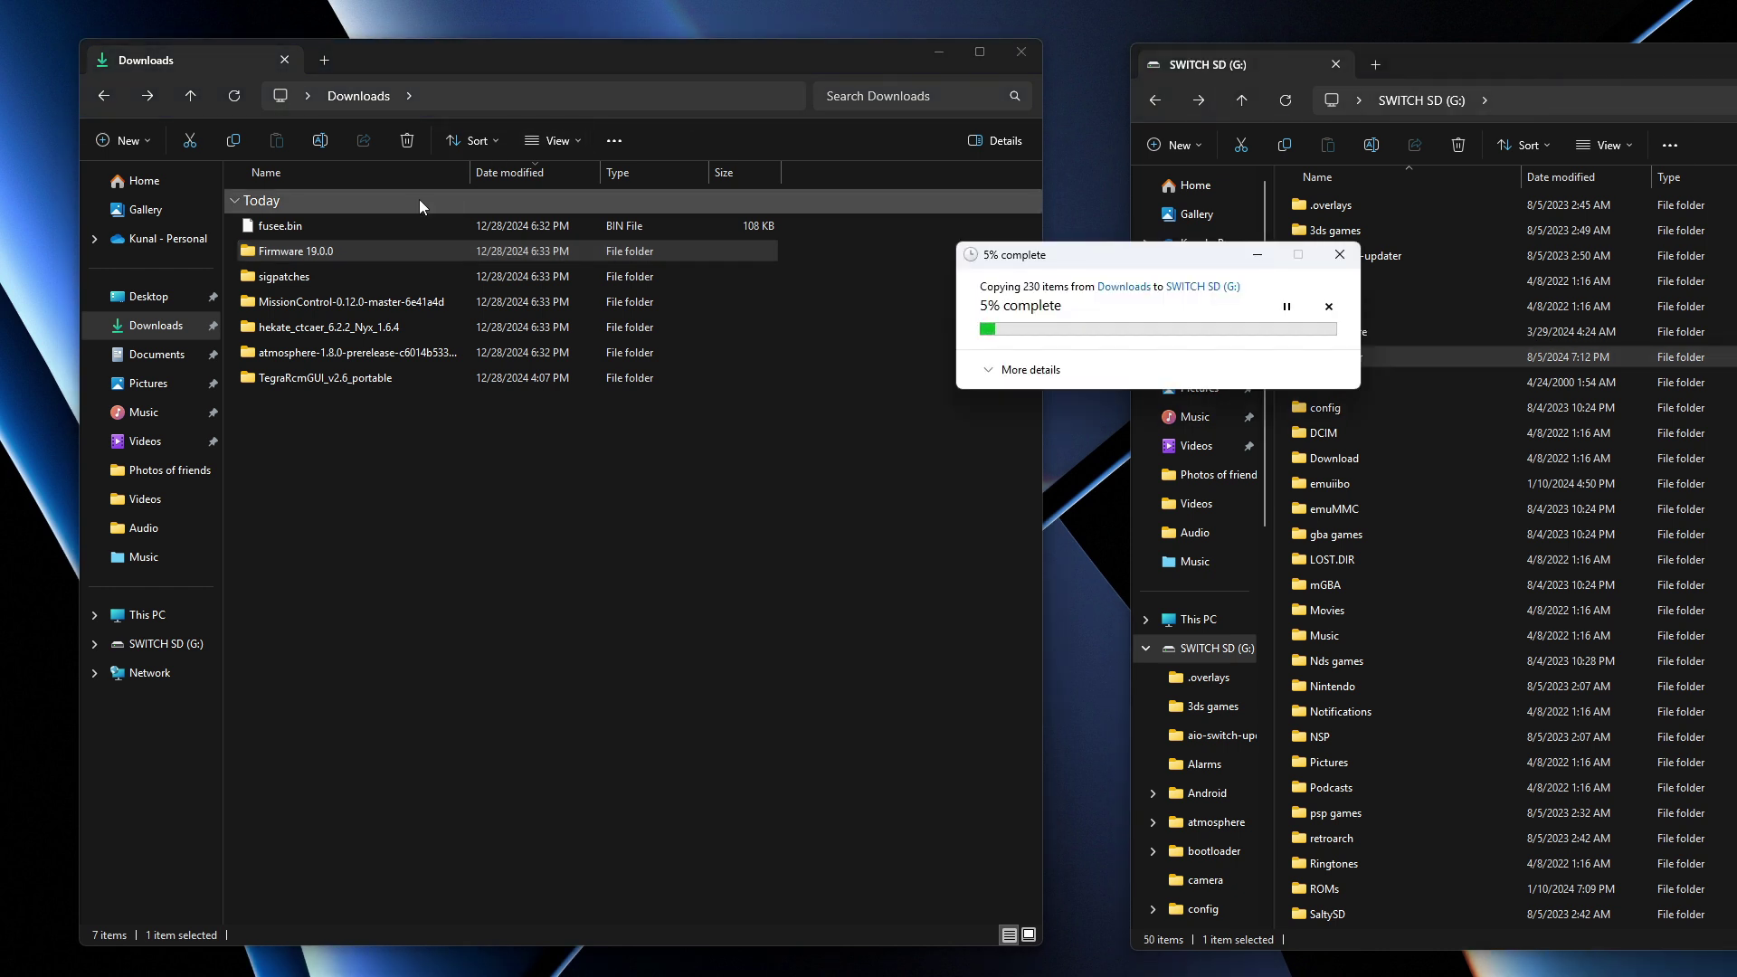
# Copy the atmosphere, switch and bootloader folders from sigpatches to the SD card root, replacing the files with the same names
pyautogui.doubleClick(283, 277)
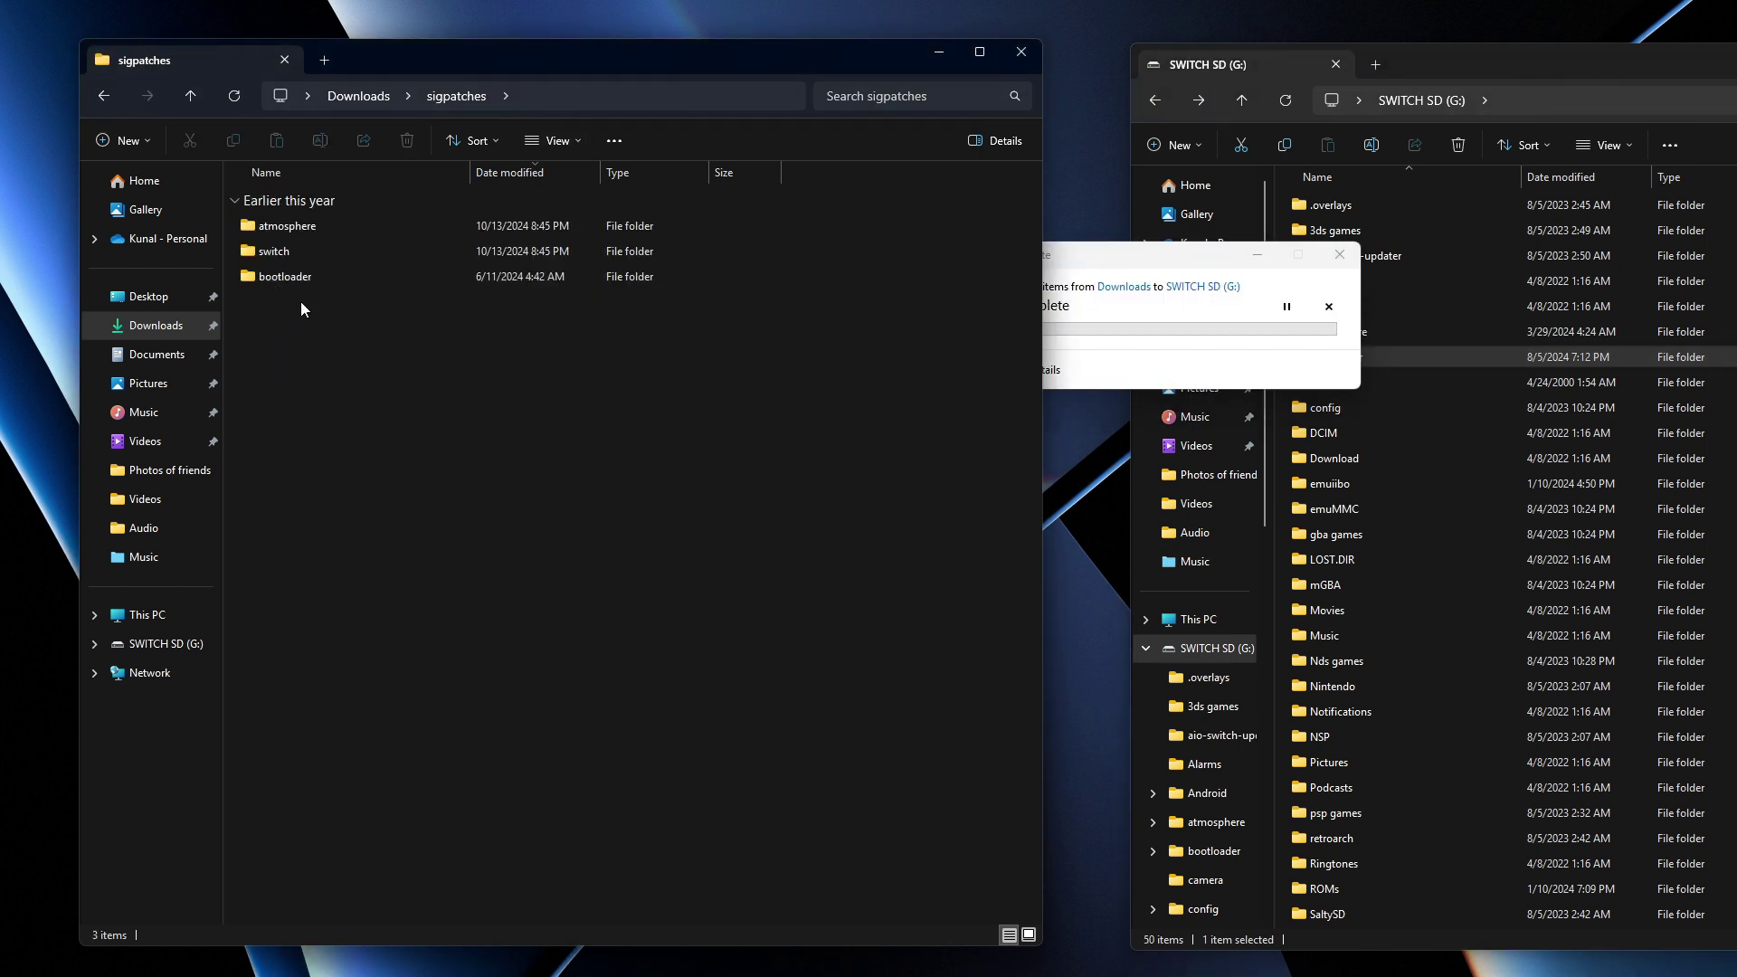
pyautogui.click(104, 96)
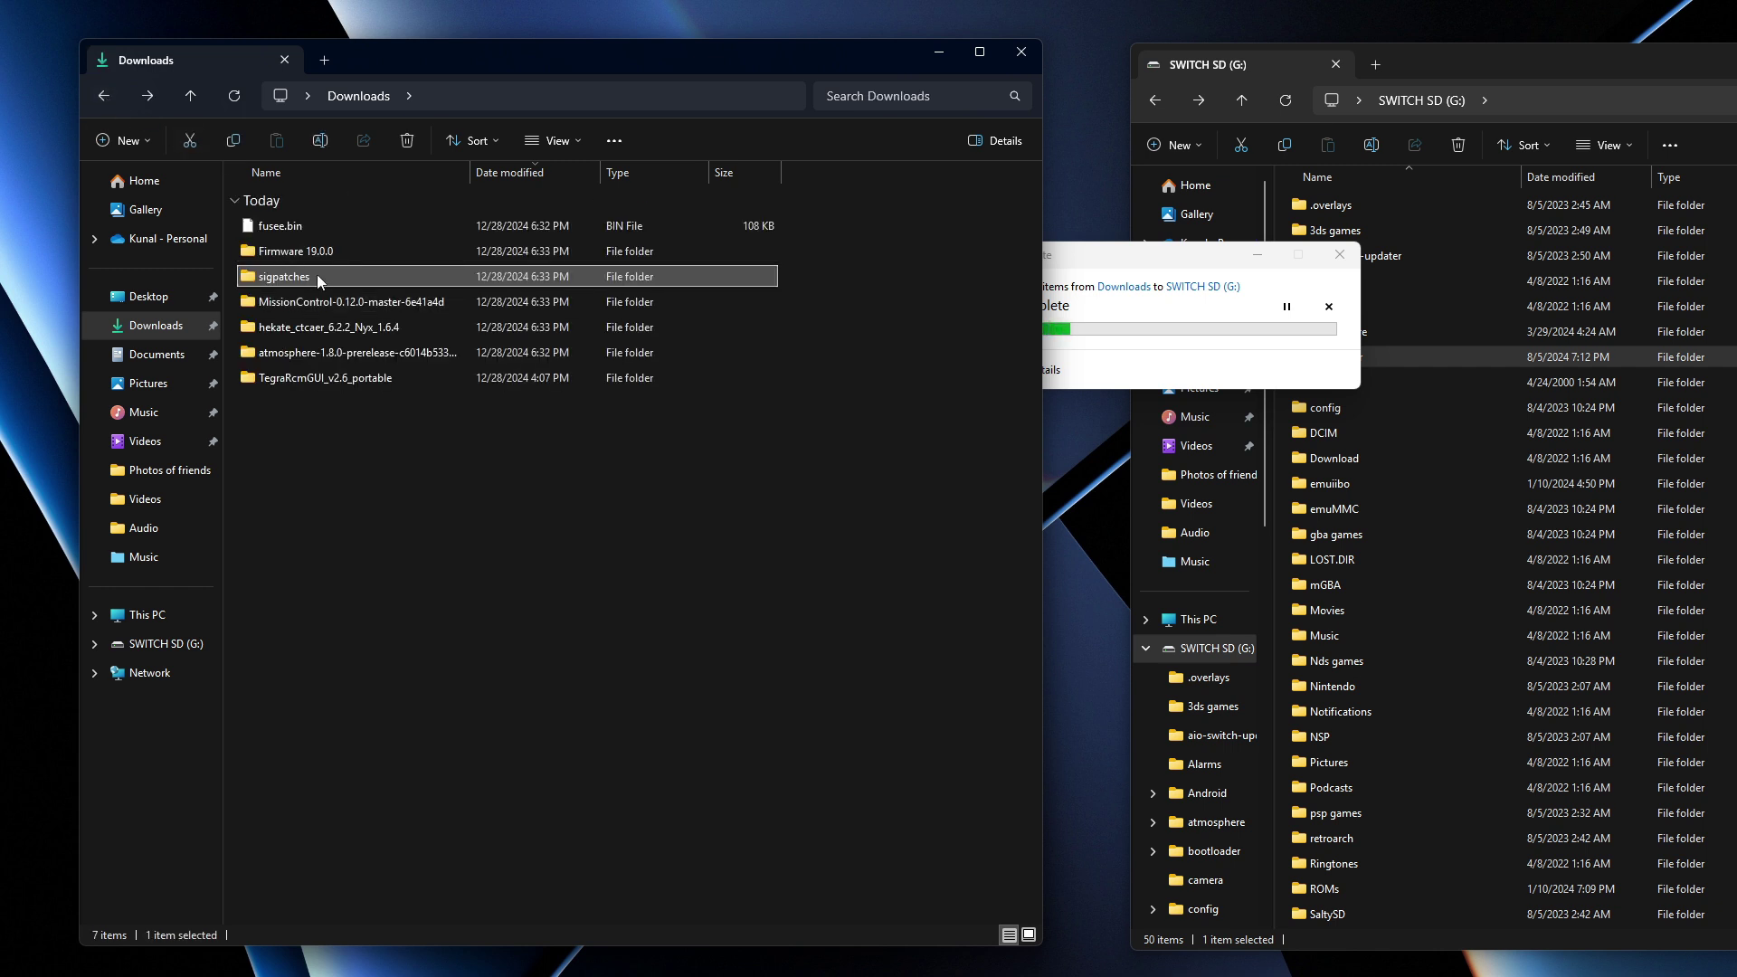
pyautogui.moveTo(1154, 271); pyautogui.dragTo(385, 532)
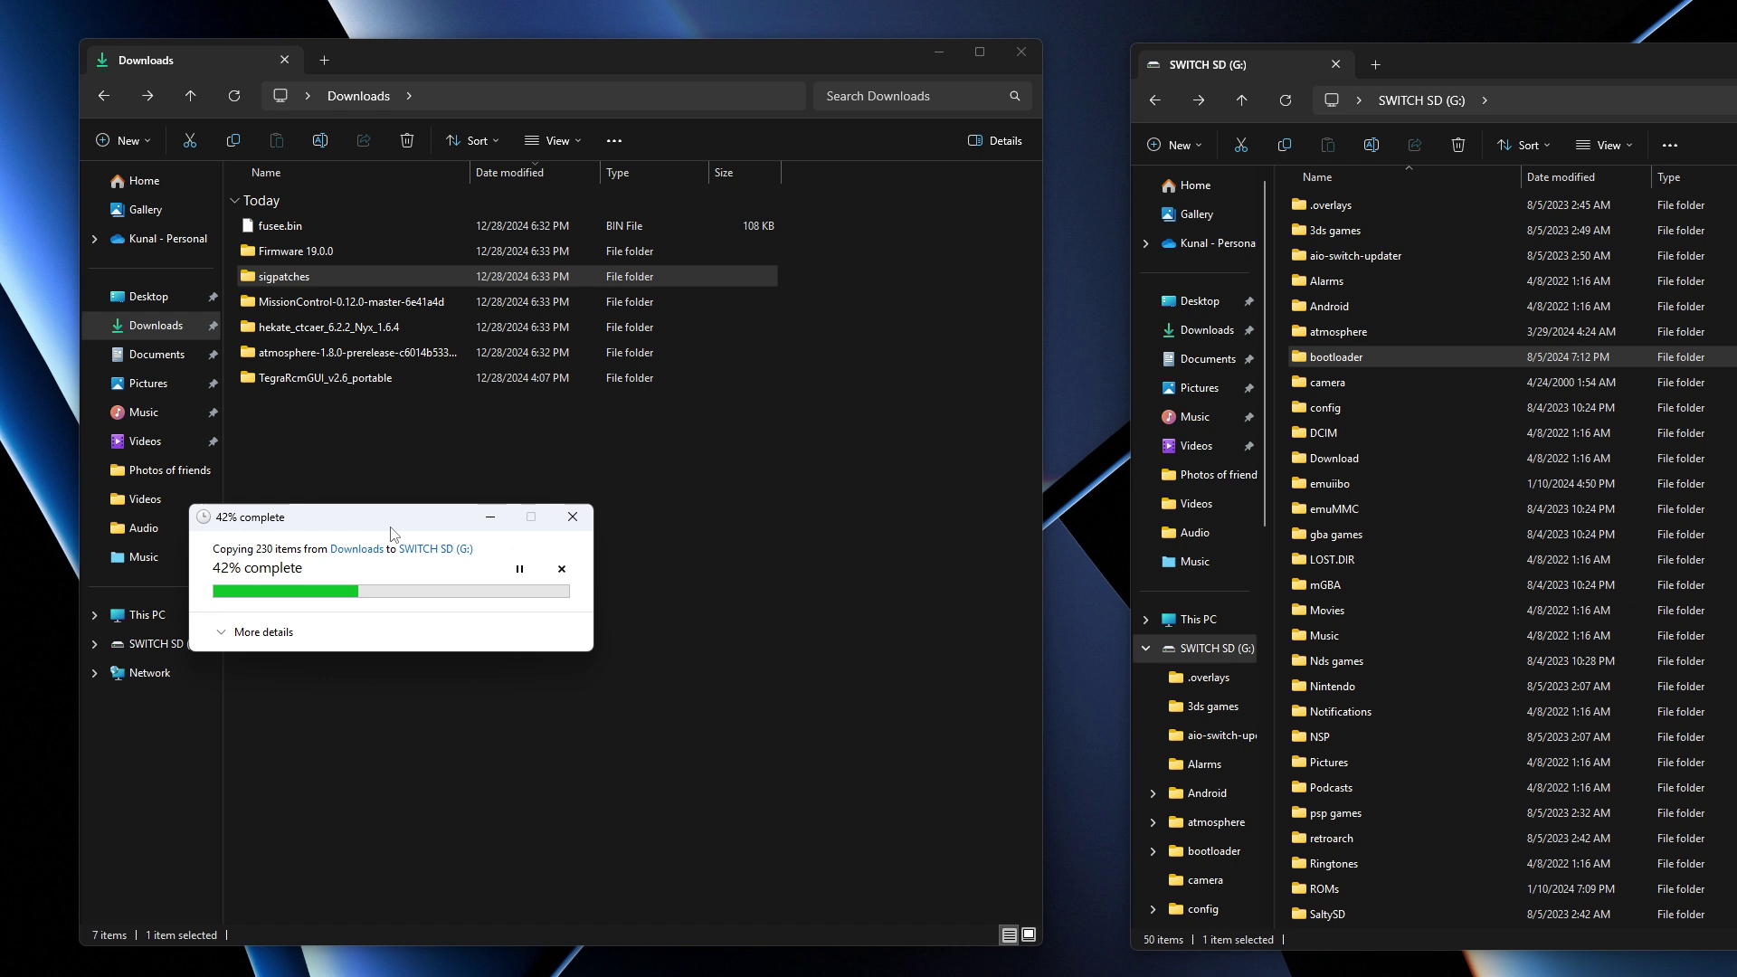
pyautogui.doubleClick(307, 274)
pyautogui.moveTo(315, 391); pyautogui.dragTo(1736, 583)
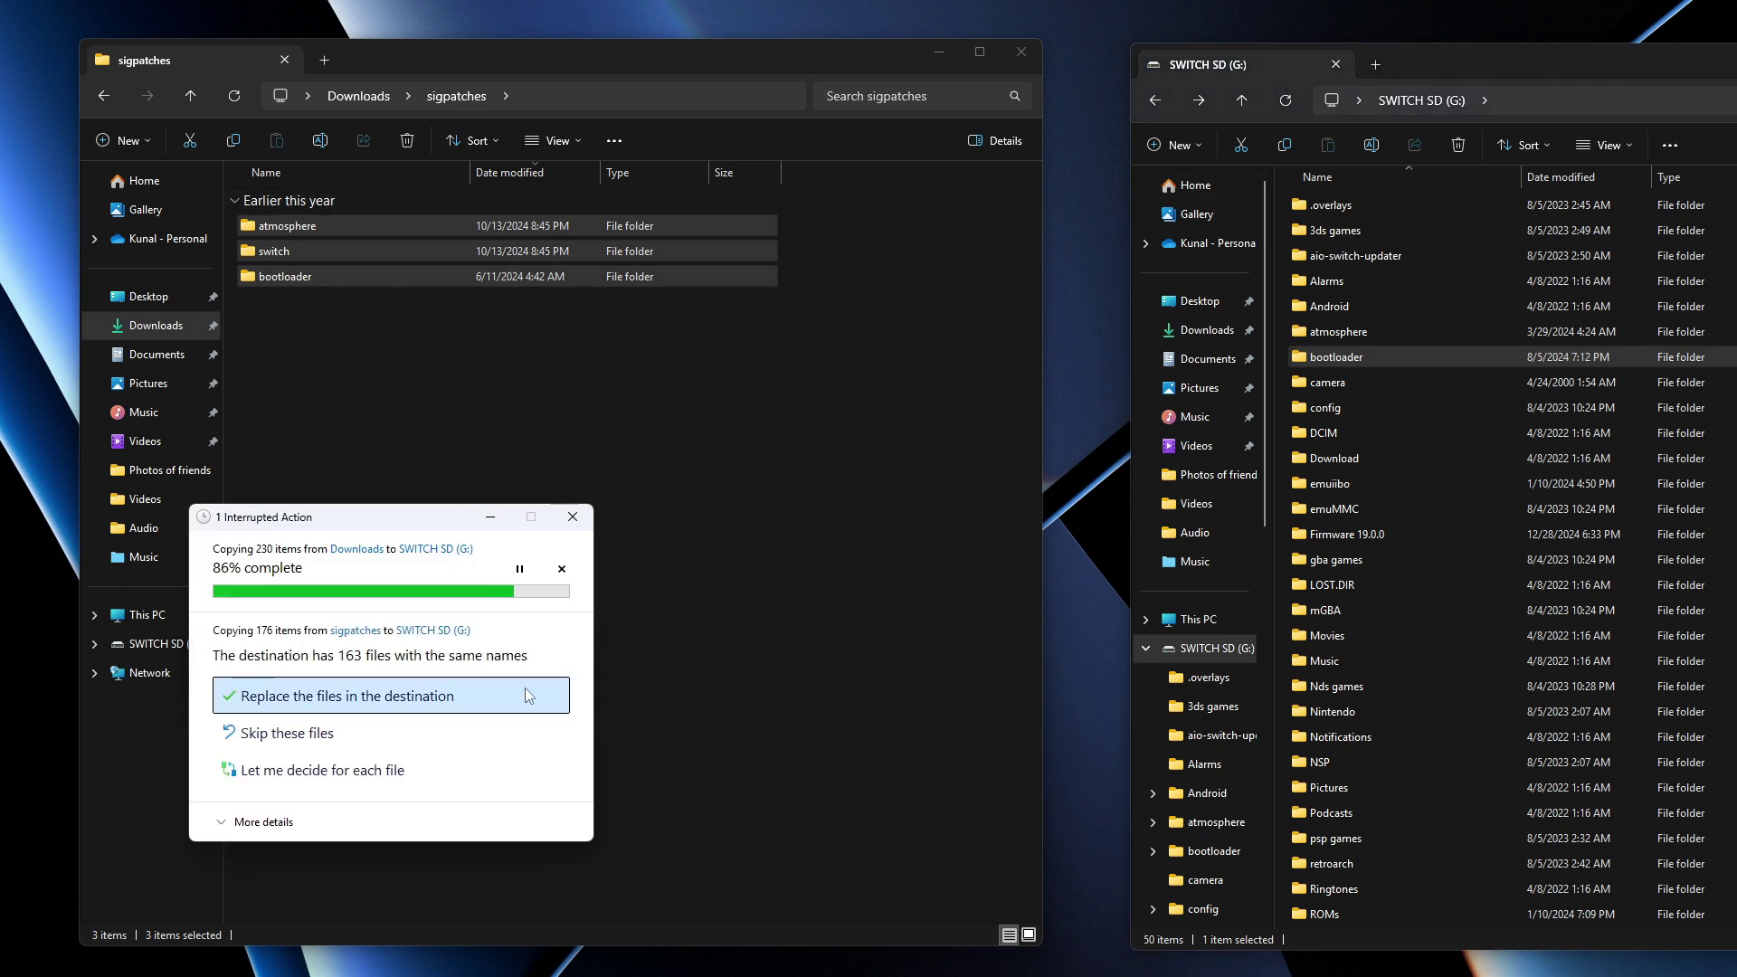
pyautogui.click(282, 703)
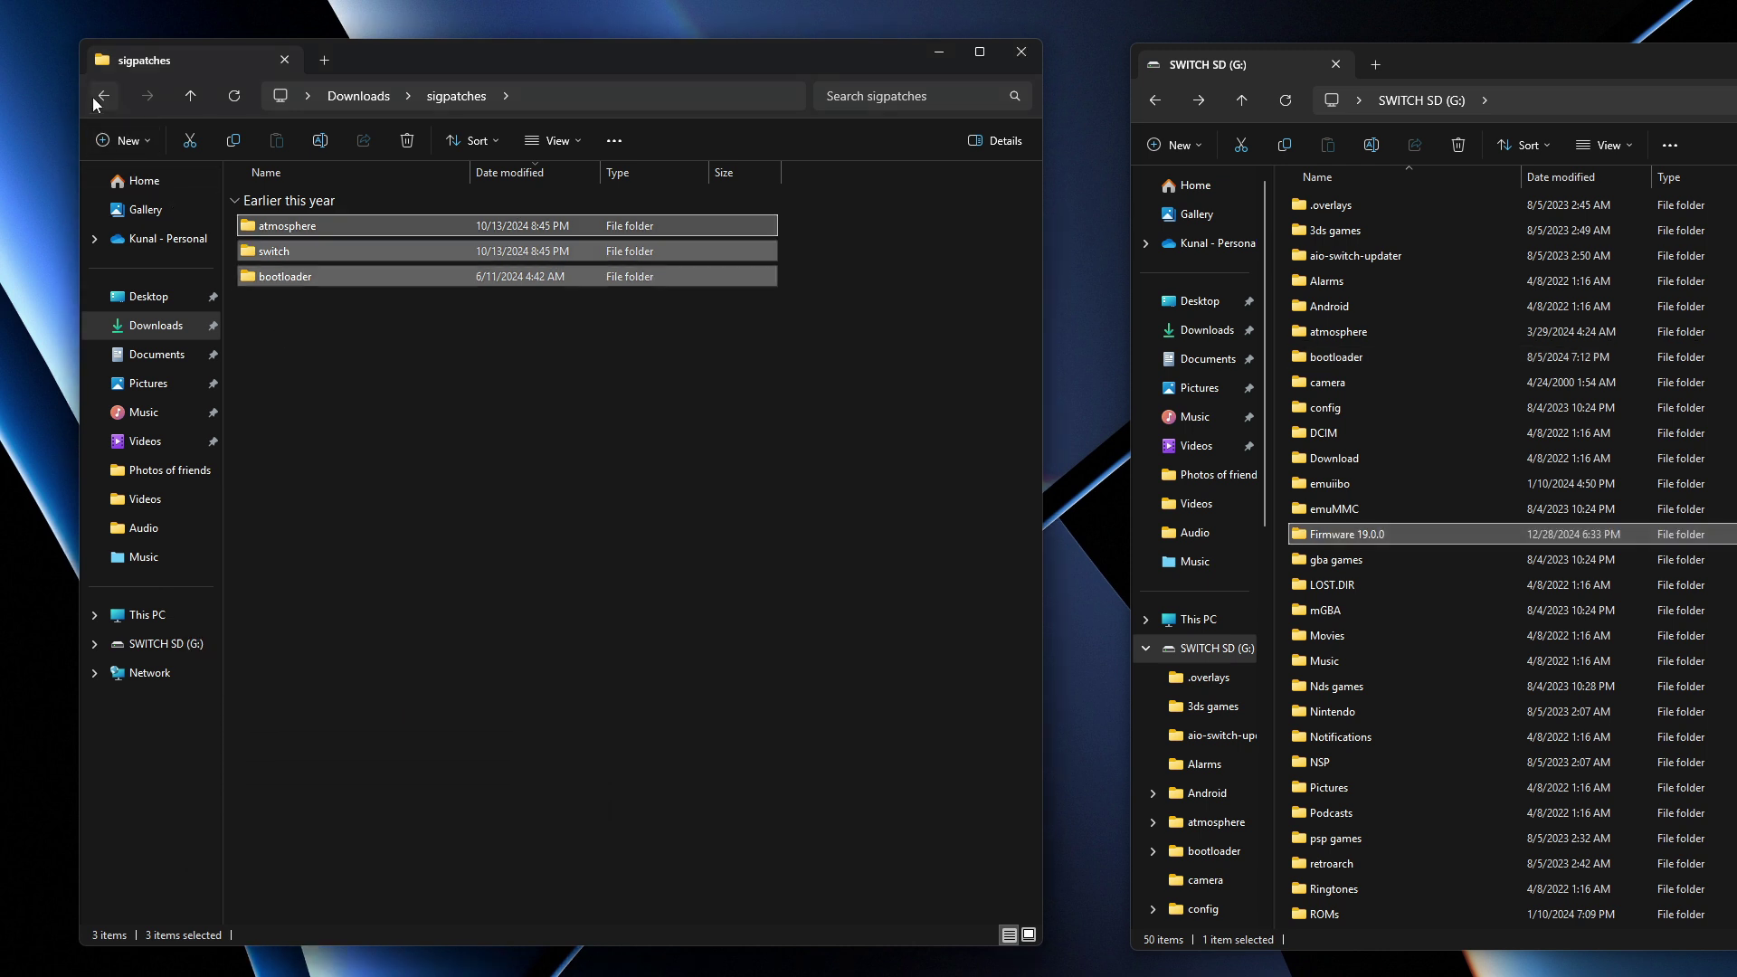
# Copy the atmosphere and config folders from MissionControl-0.12.0 to the SD card root, replacing existing files
pyautogui.hotkey('alt', 'Left')
pyautogui.click(326, 306)
pyautogui.doubleClick(326, 305)
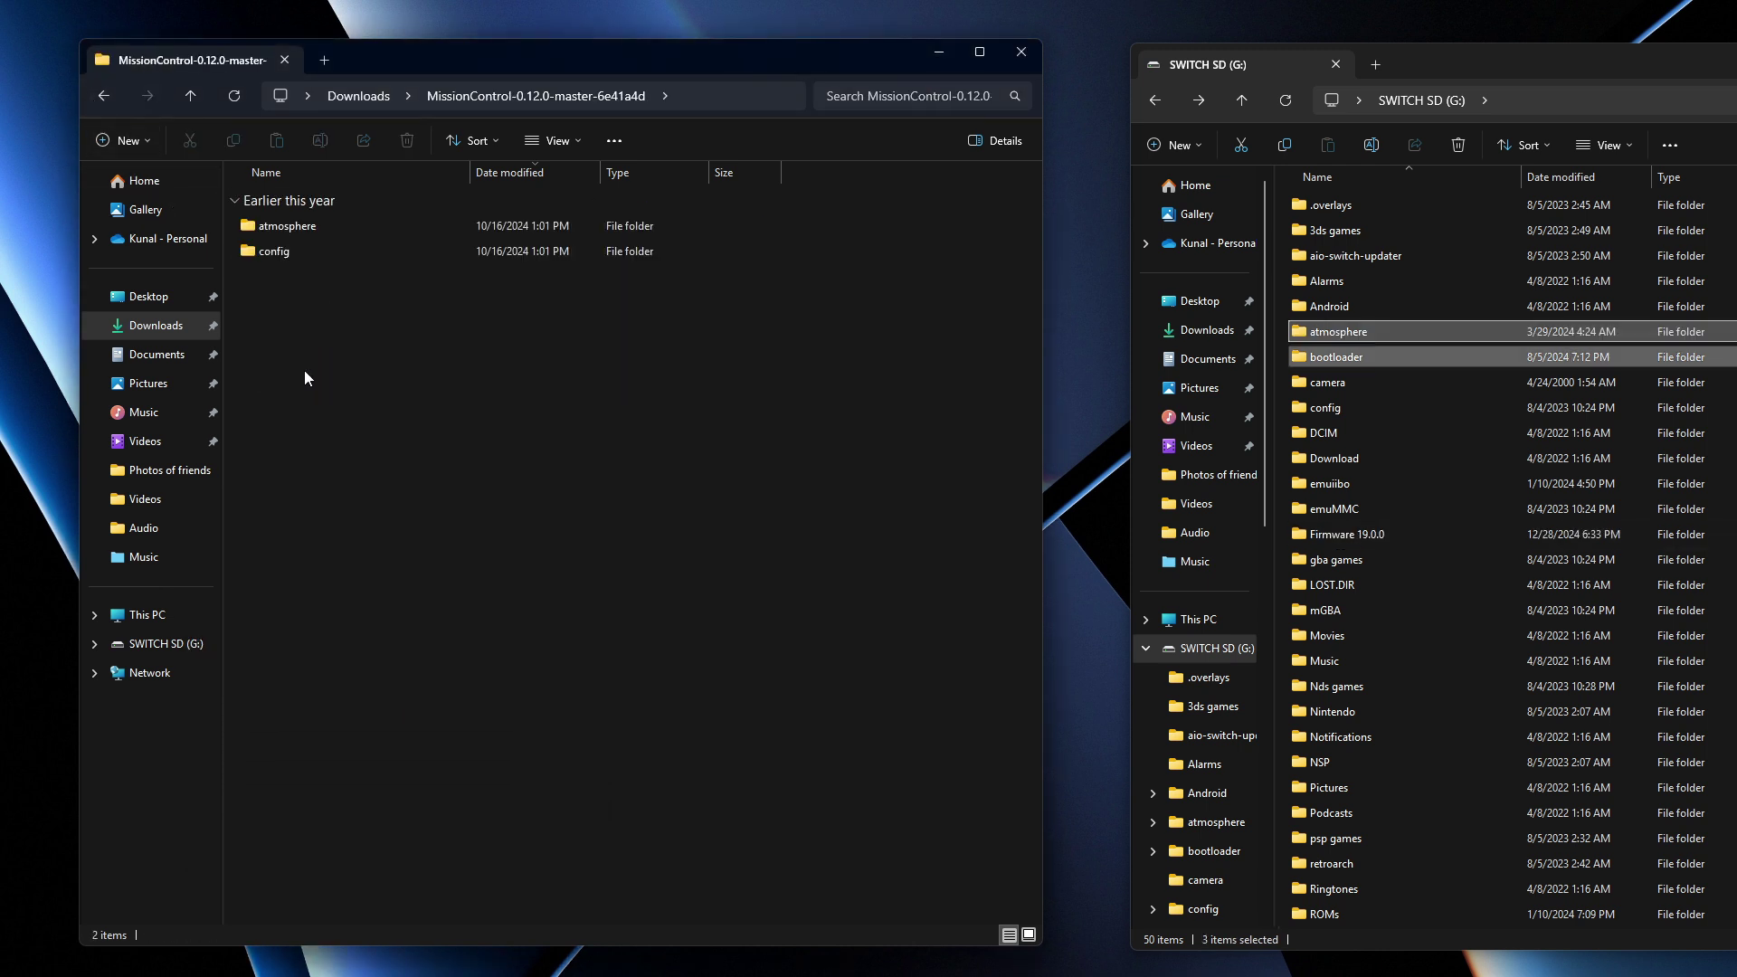
pyautogui.moveTo(304, 371); pyautogui.dragTo(1683, 452)
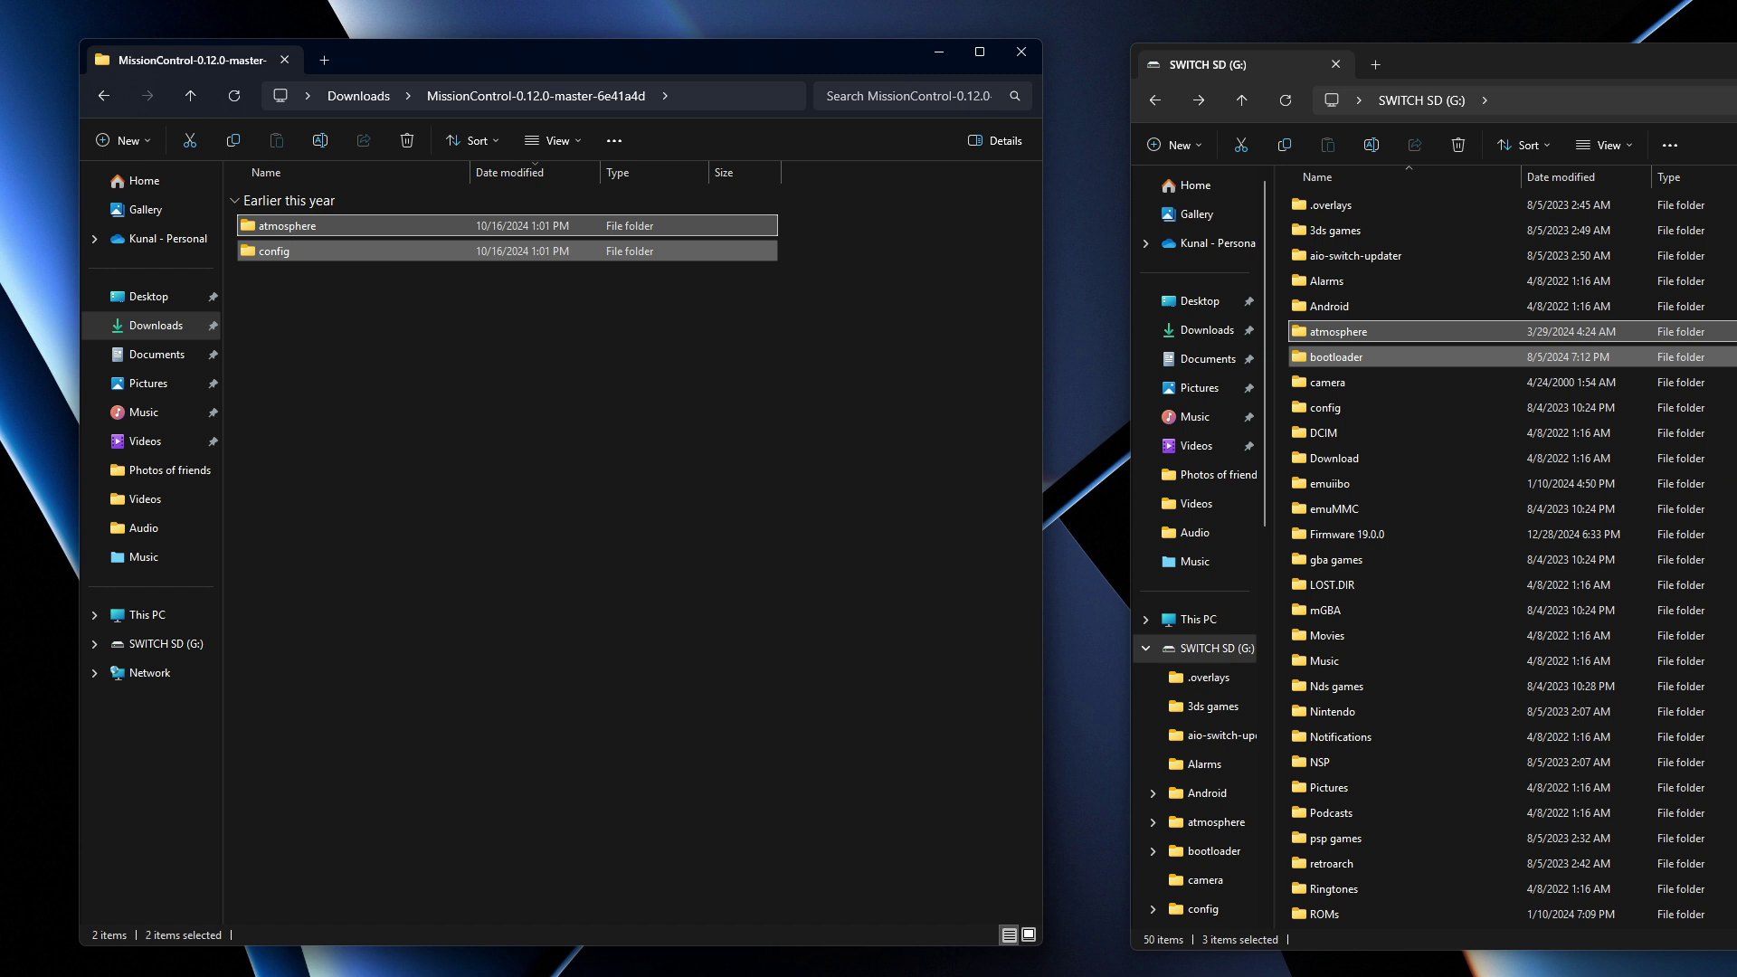
pyautogui.click(1045, 360)
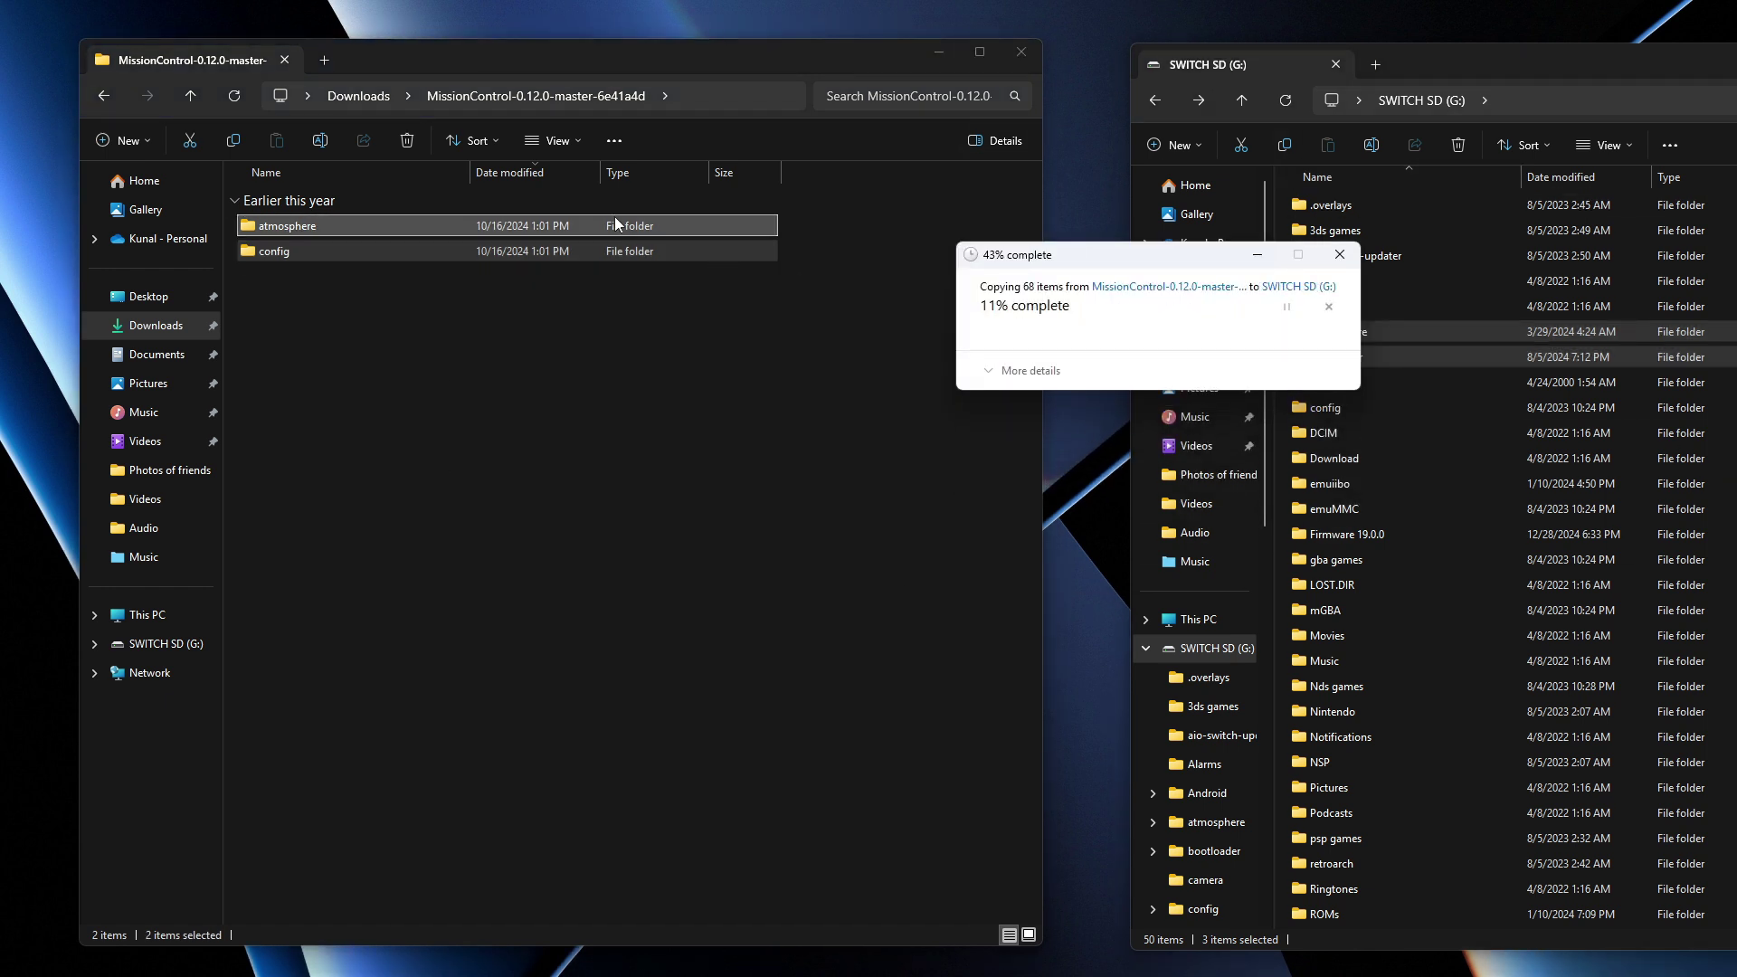
# Copy hekate_ctcaer_6.2.2.bin and the bootloader folder from the hekate download to the SD card root, replacing existing files
pyautogui.click(102, 96)
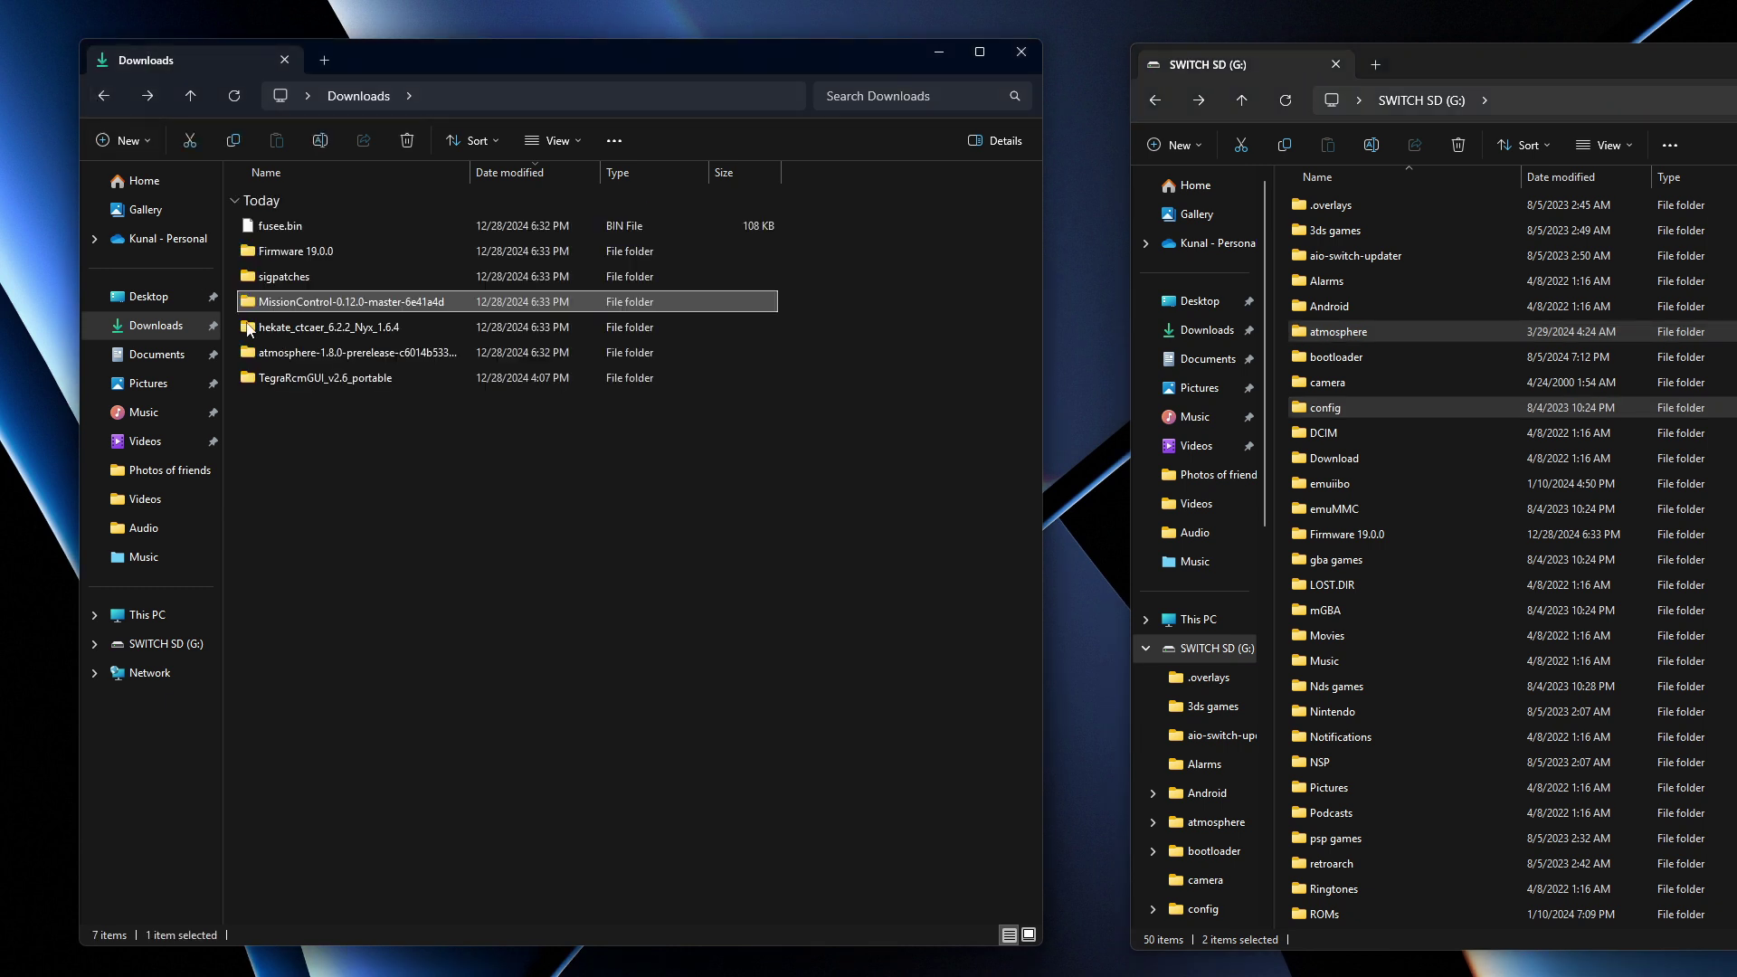
pyautogui.doubleClick(272, 328)
pyautogui.moveTo(275, 348); pyautogui.dragTo(1732, 425)
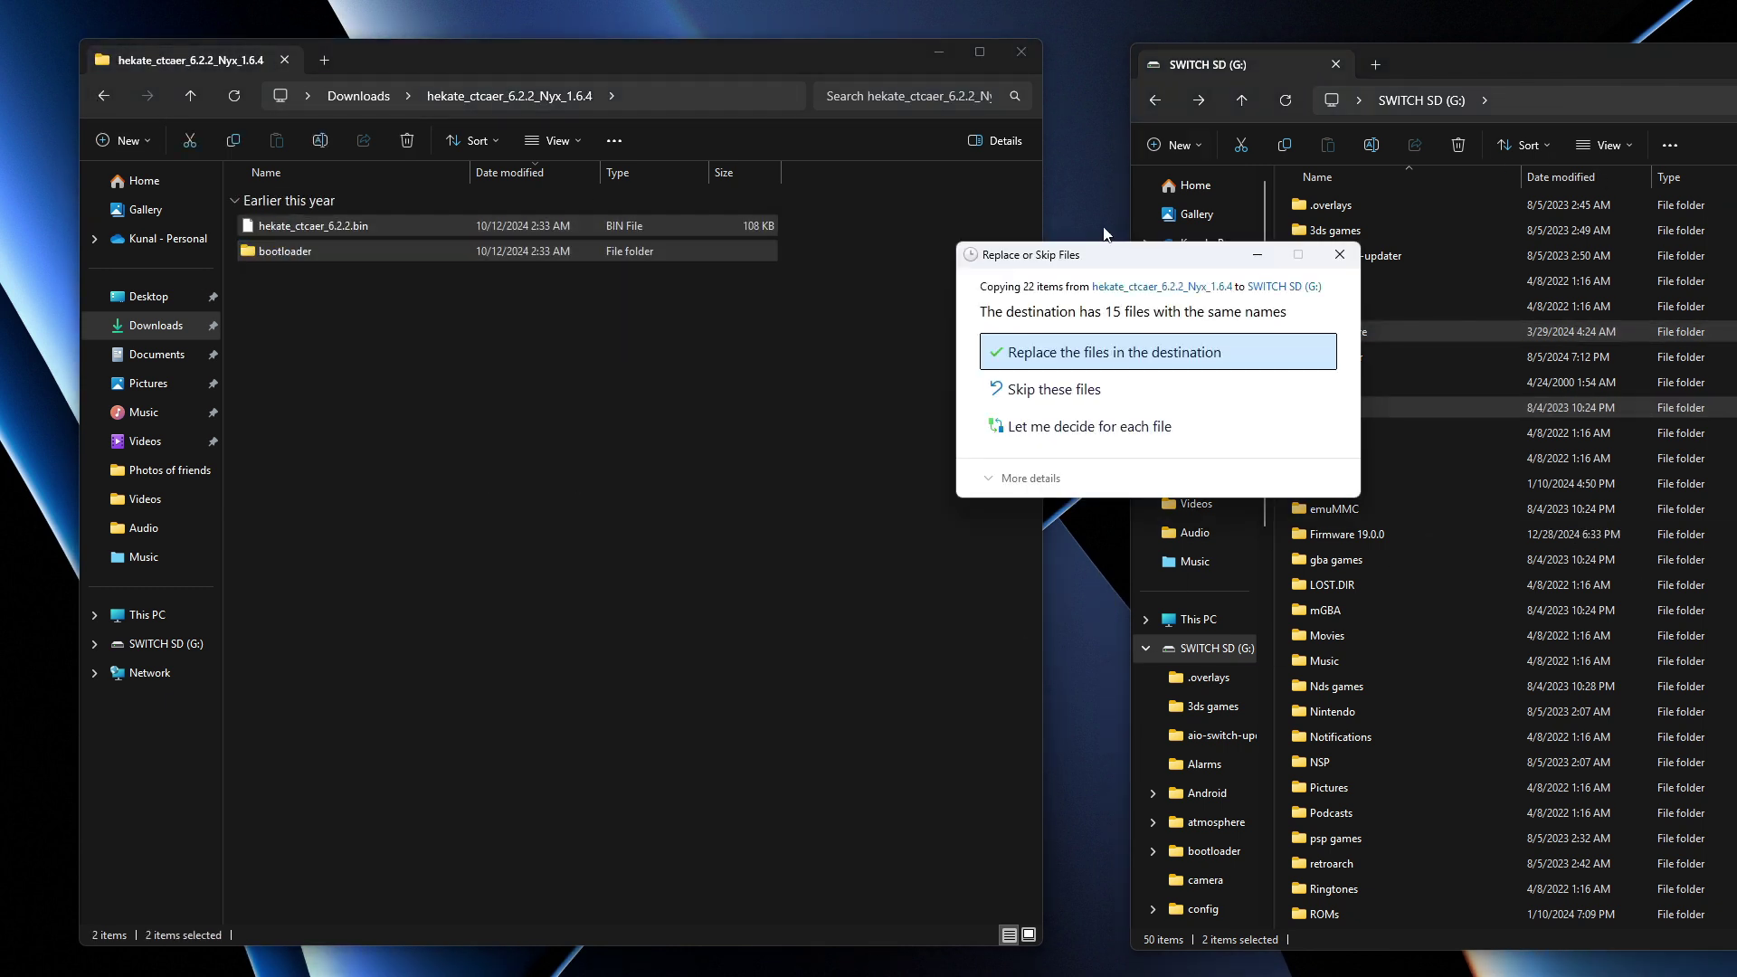
pyautogui.click(1101, 351)
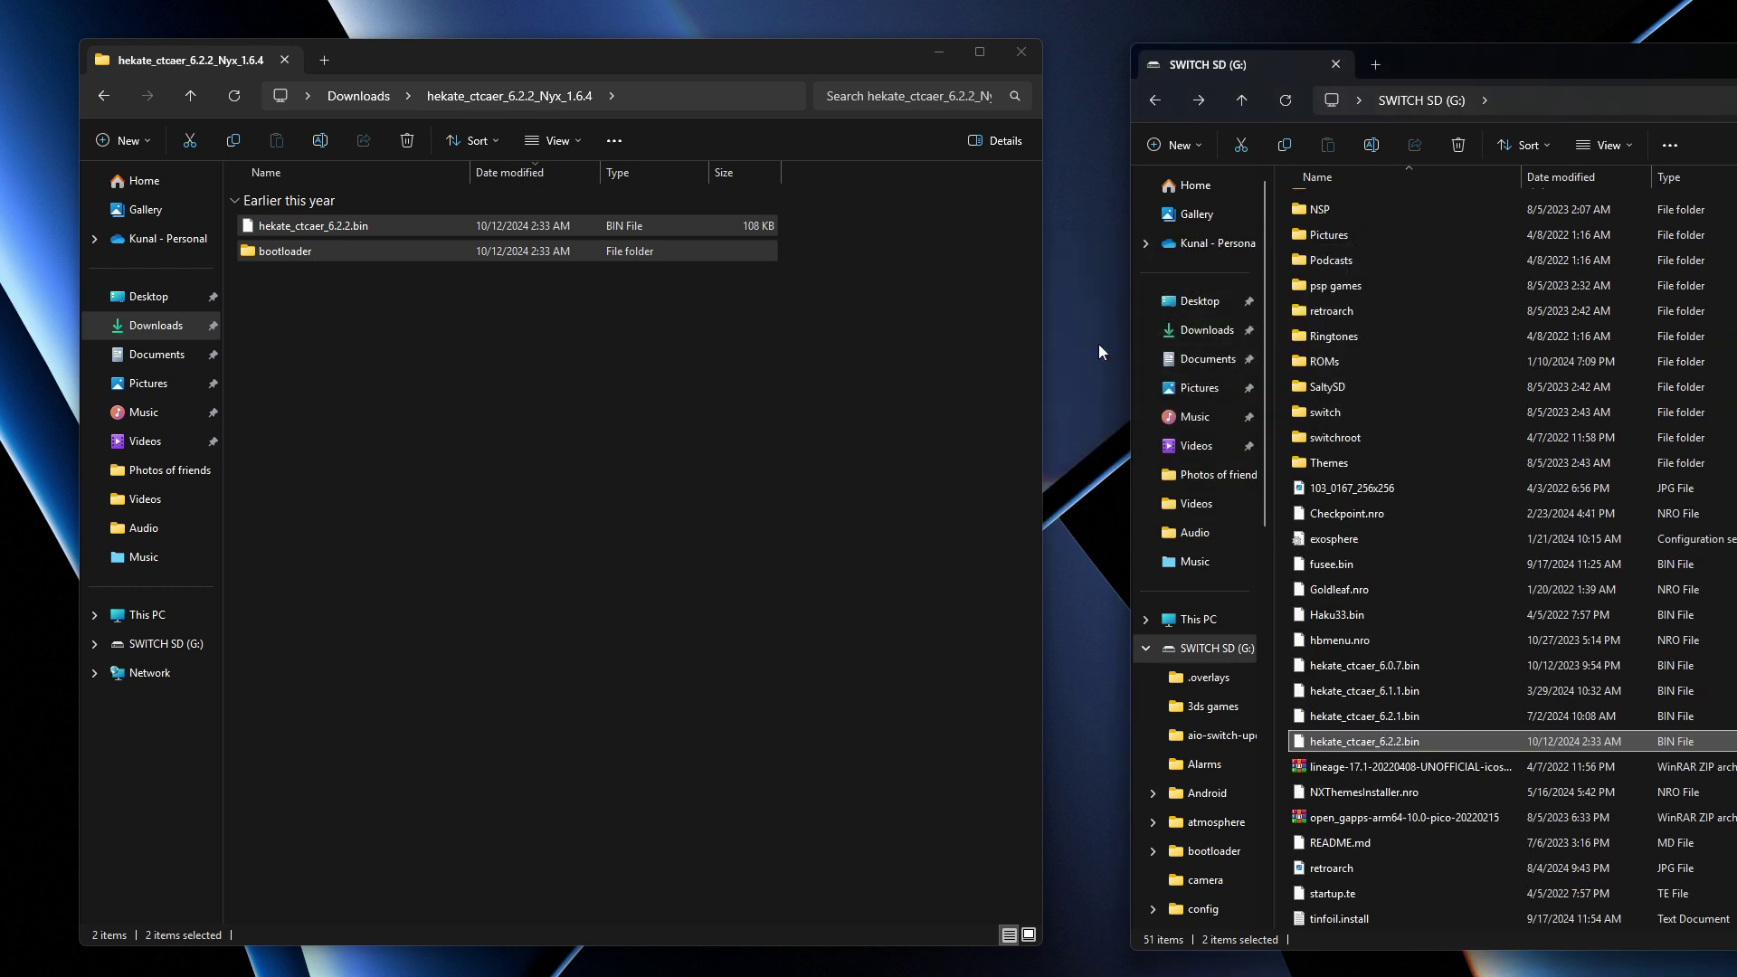
# Replace hekate_ctcaer_6.1.1.bin in the SD card's bootloader\payloads folder with hekate_ctcaer_6.2.2.bin from the hekate download
pyautogui.scroll(2, 1433, 394)
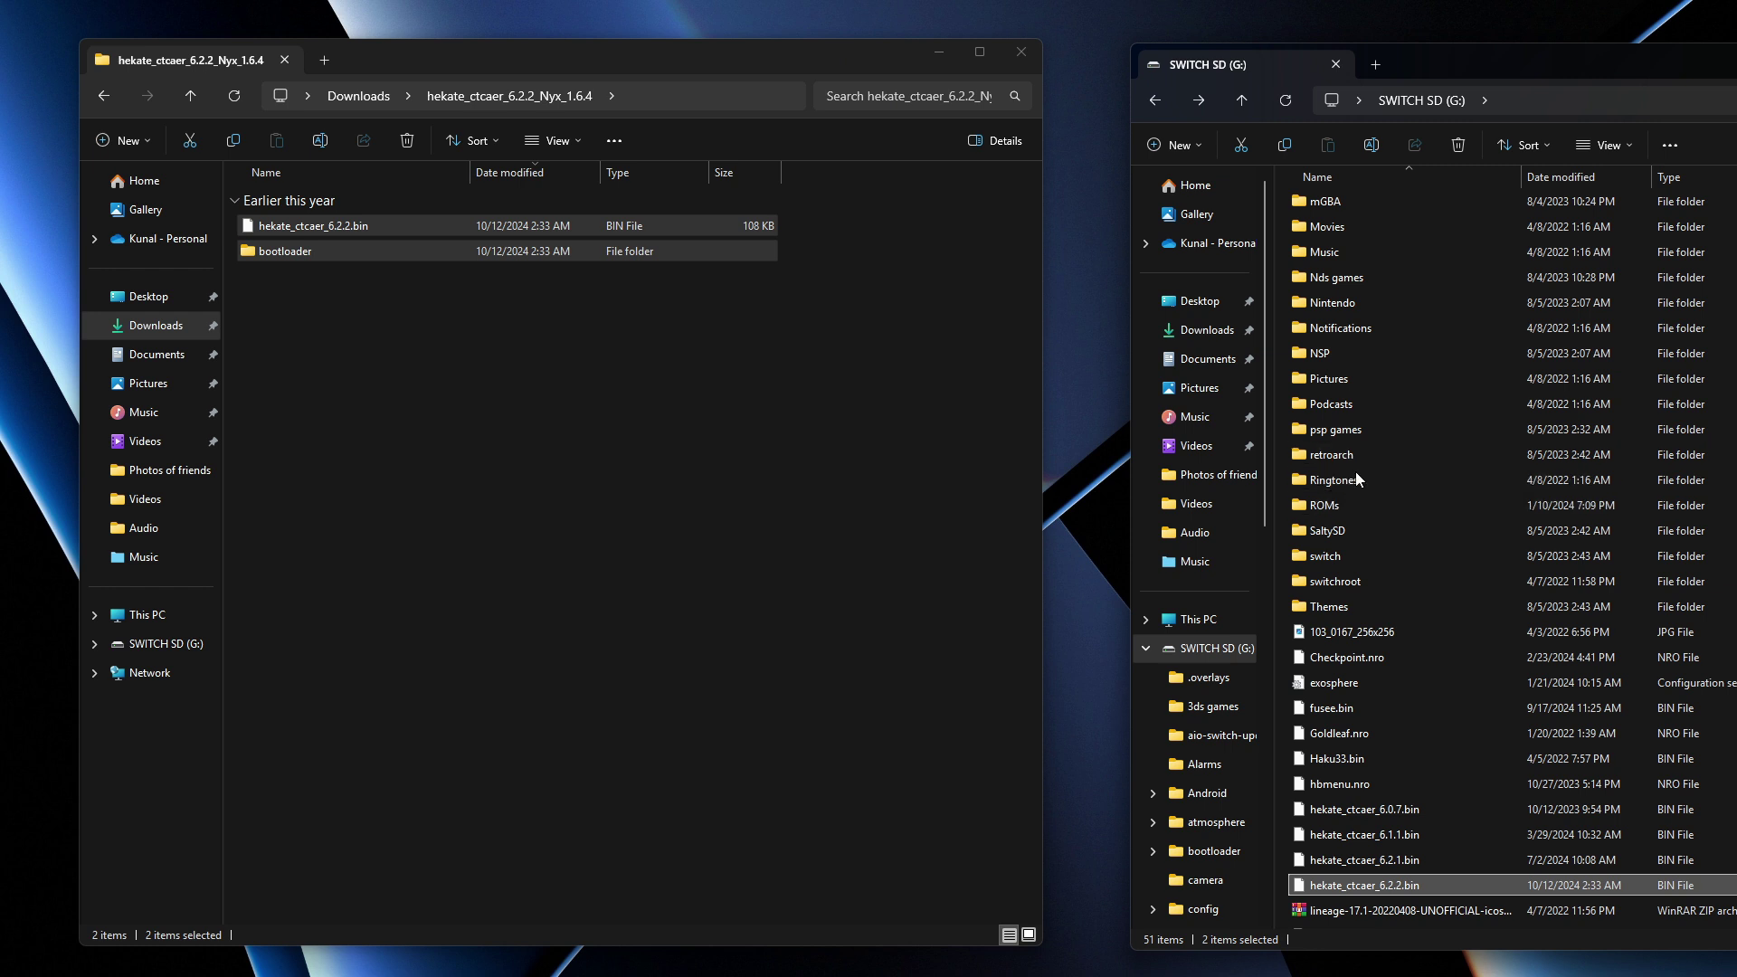
pyautogui.scroll(3, 1360, 454)
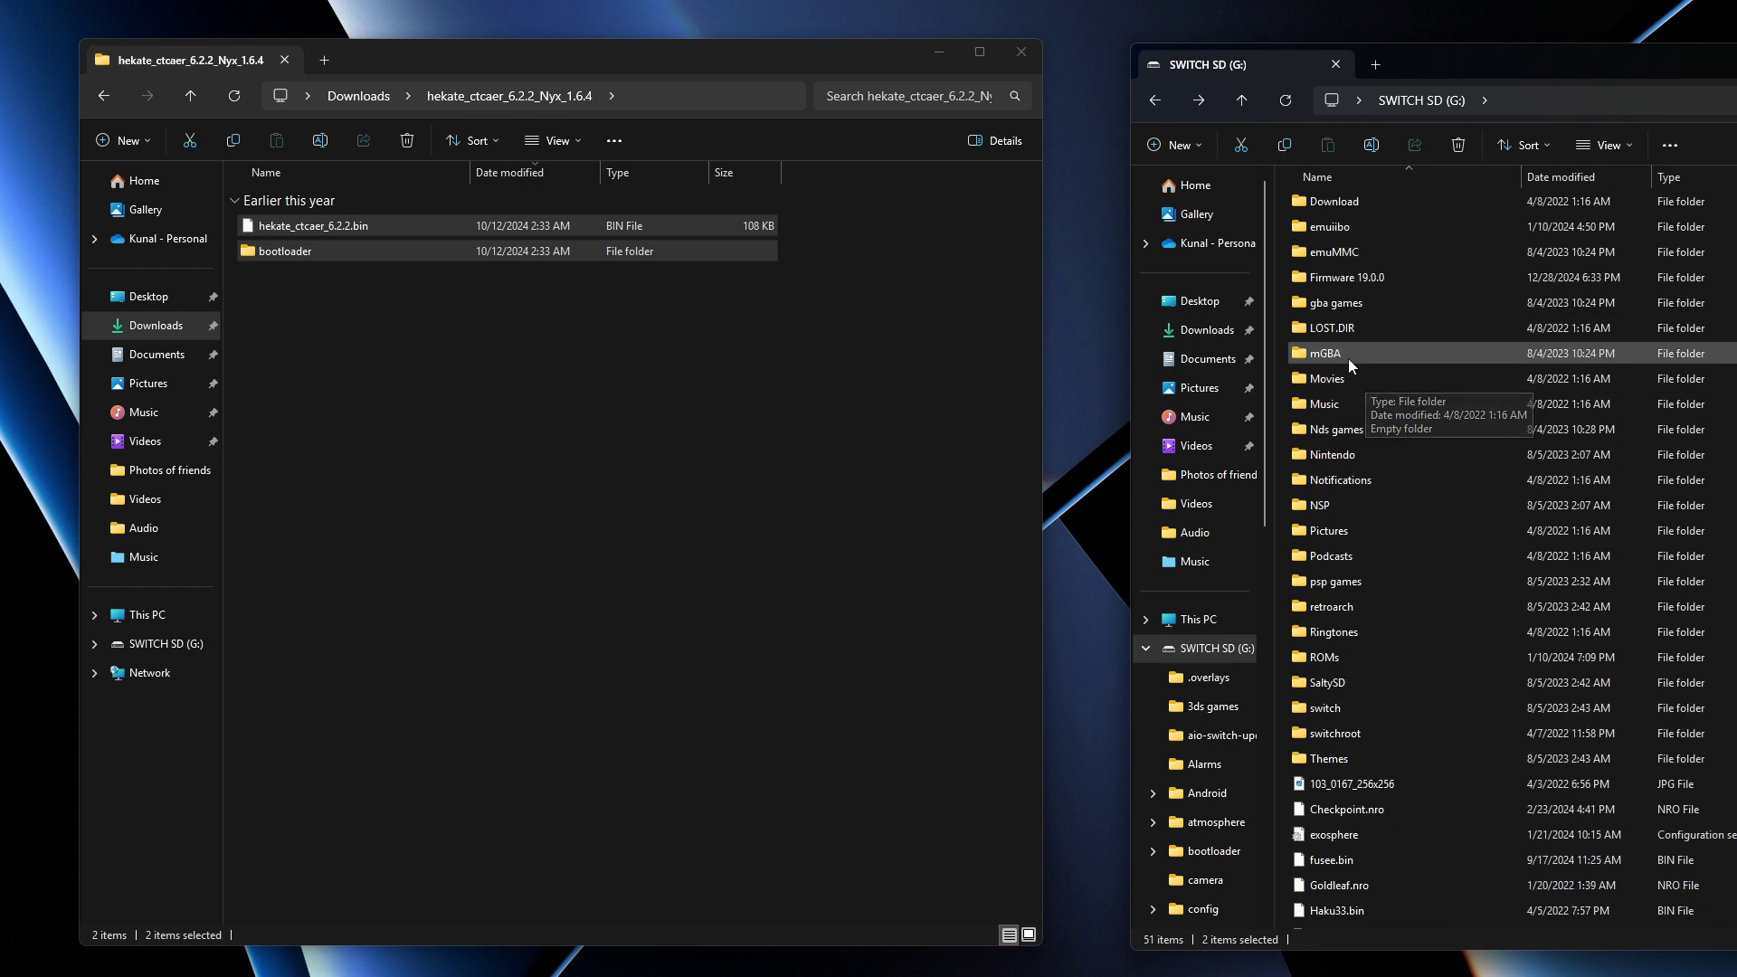
pyautogui.scroll(2, 1403, 331)
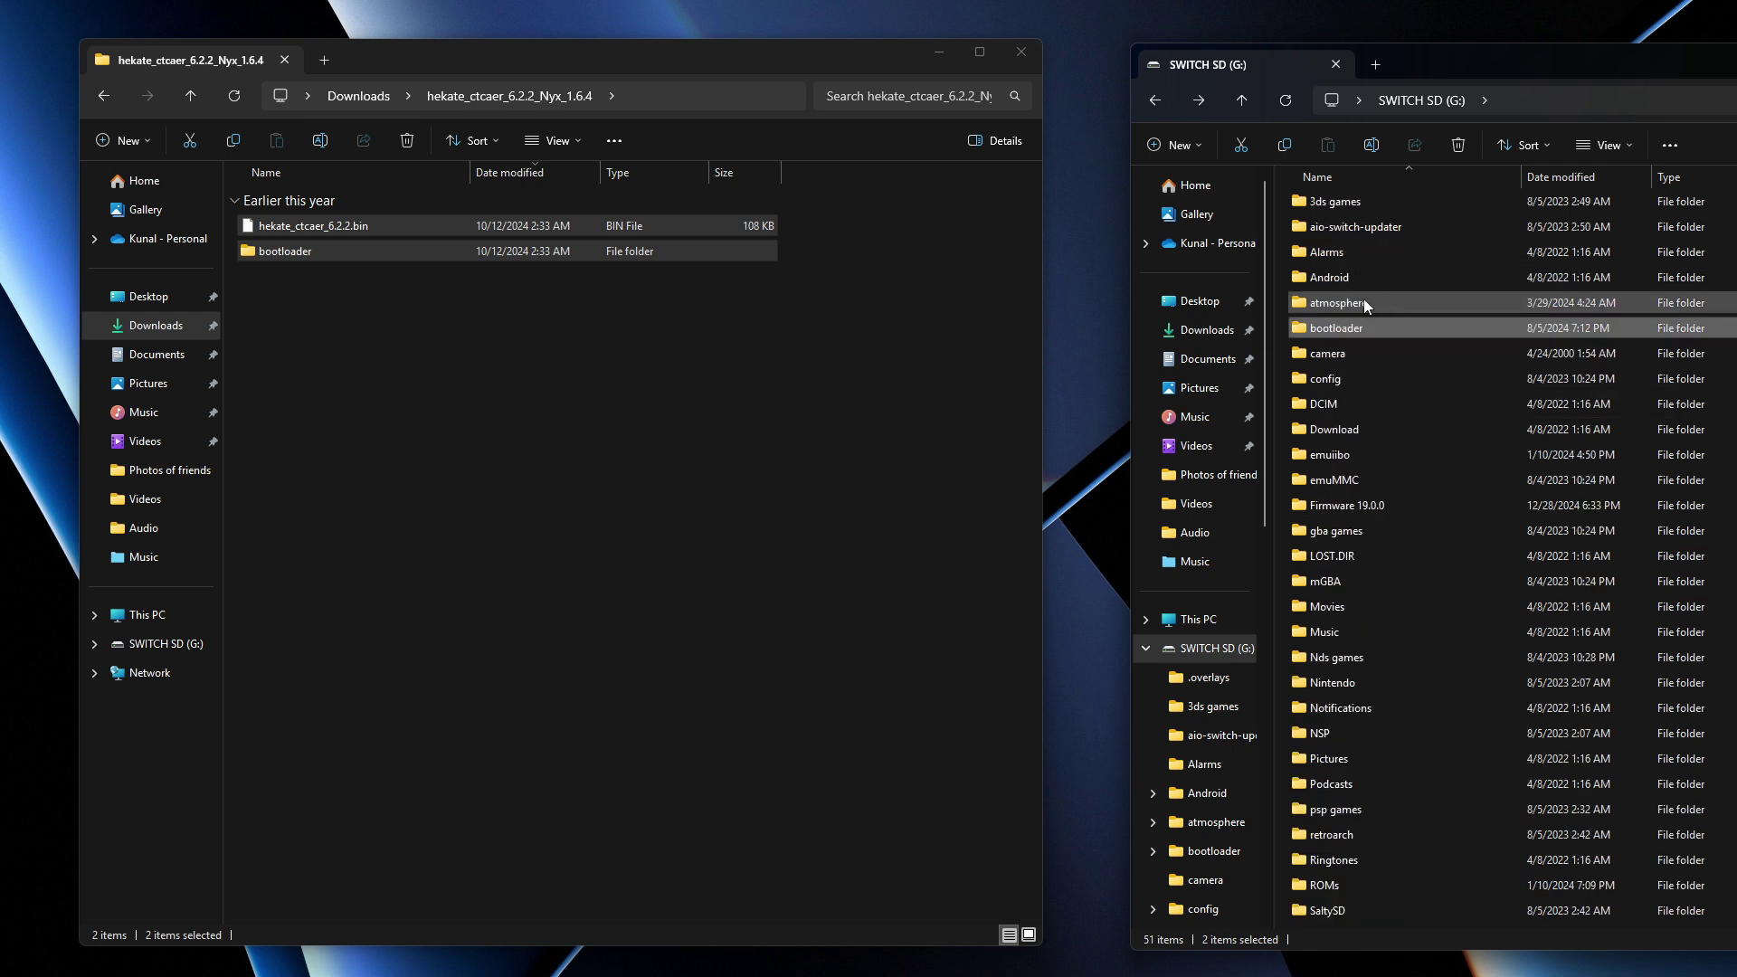
pyautogui.click(1313, 332)
pyautogui.doubleClick(1330, 331)
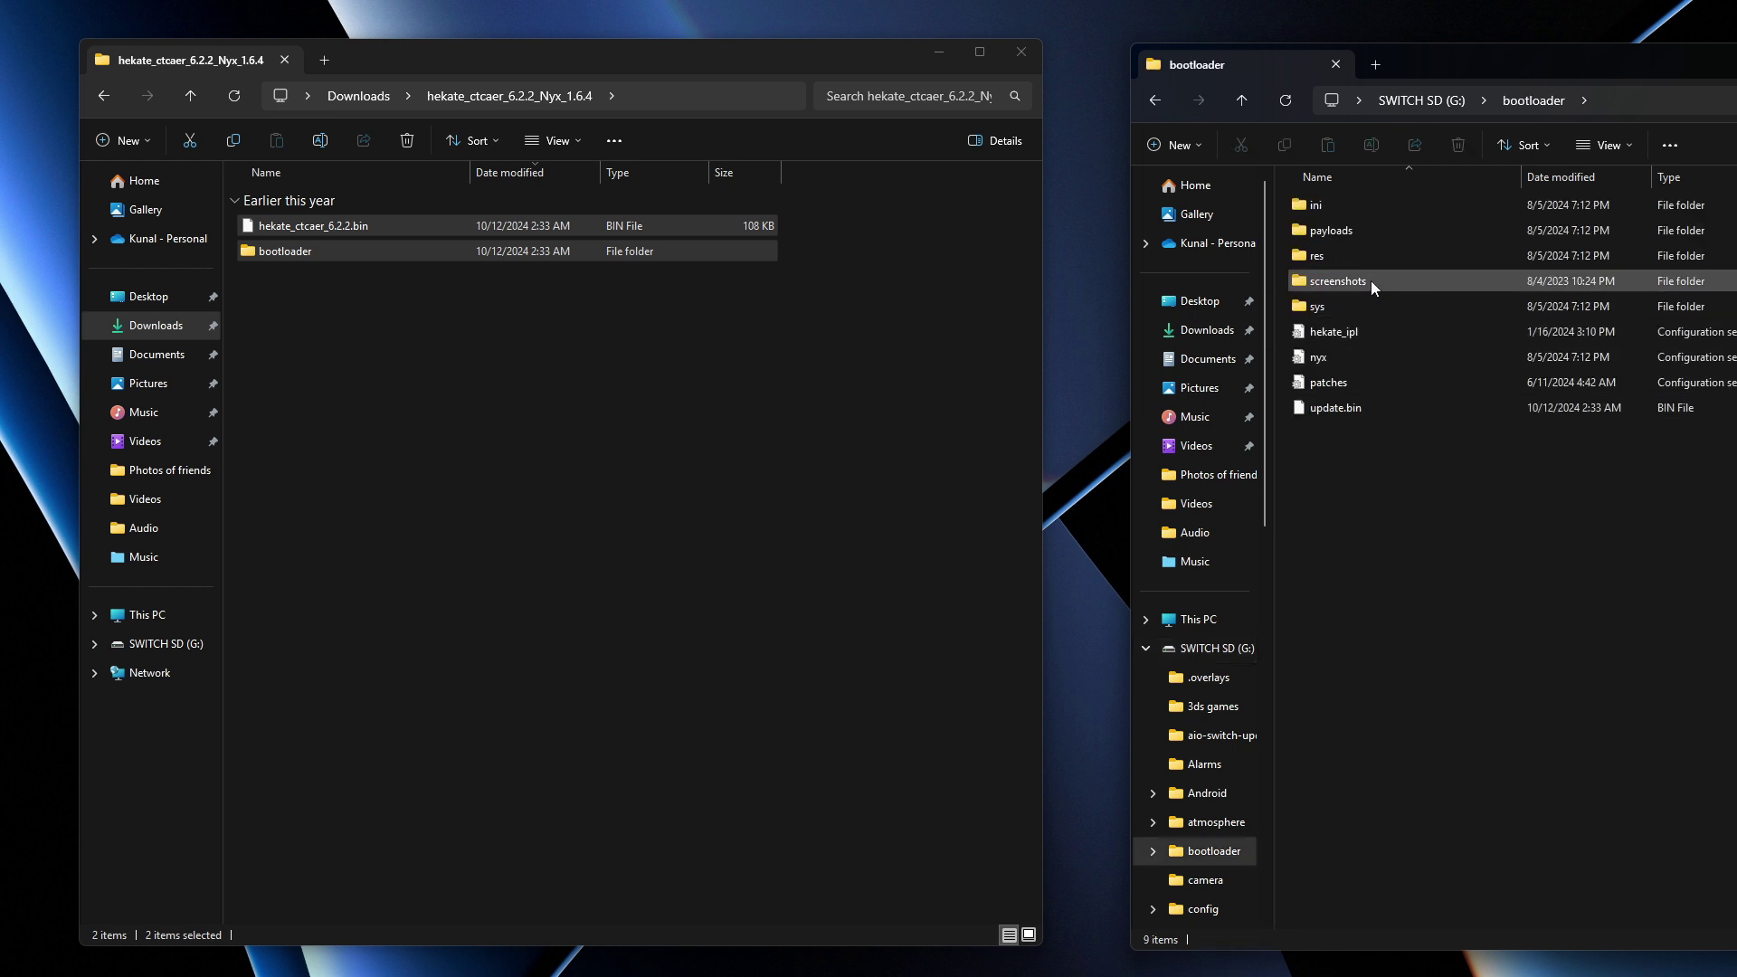
pyautogui.doubleClick(1333, 234)
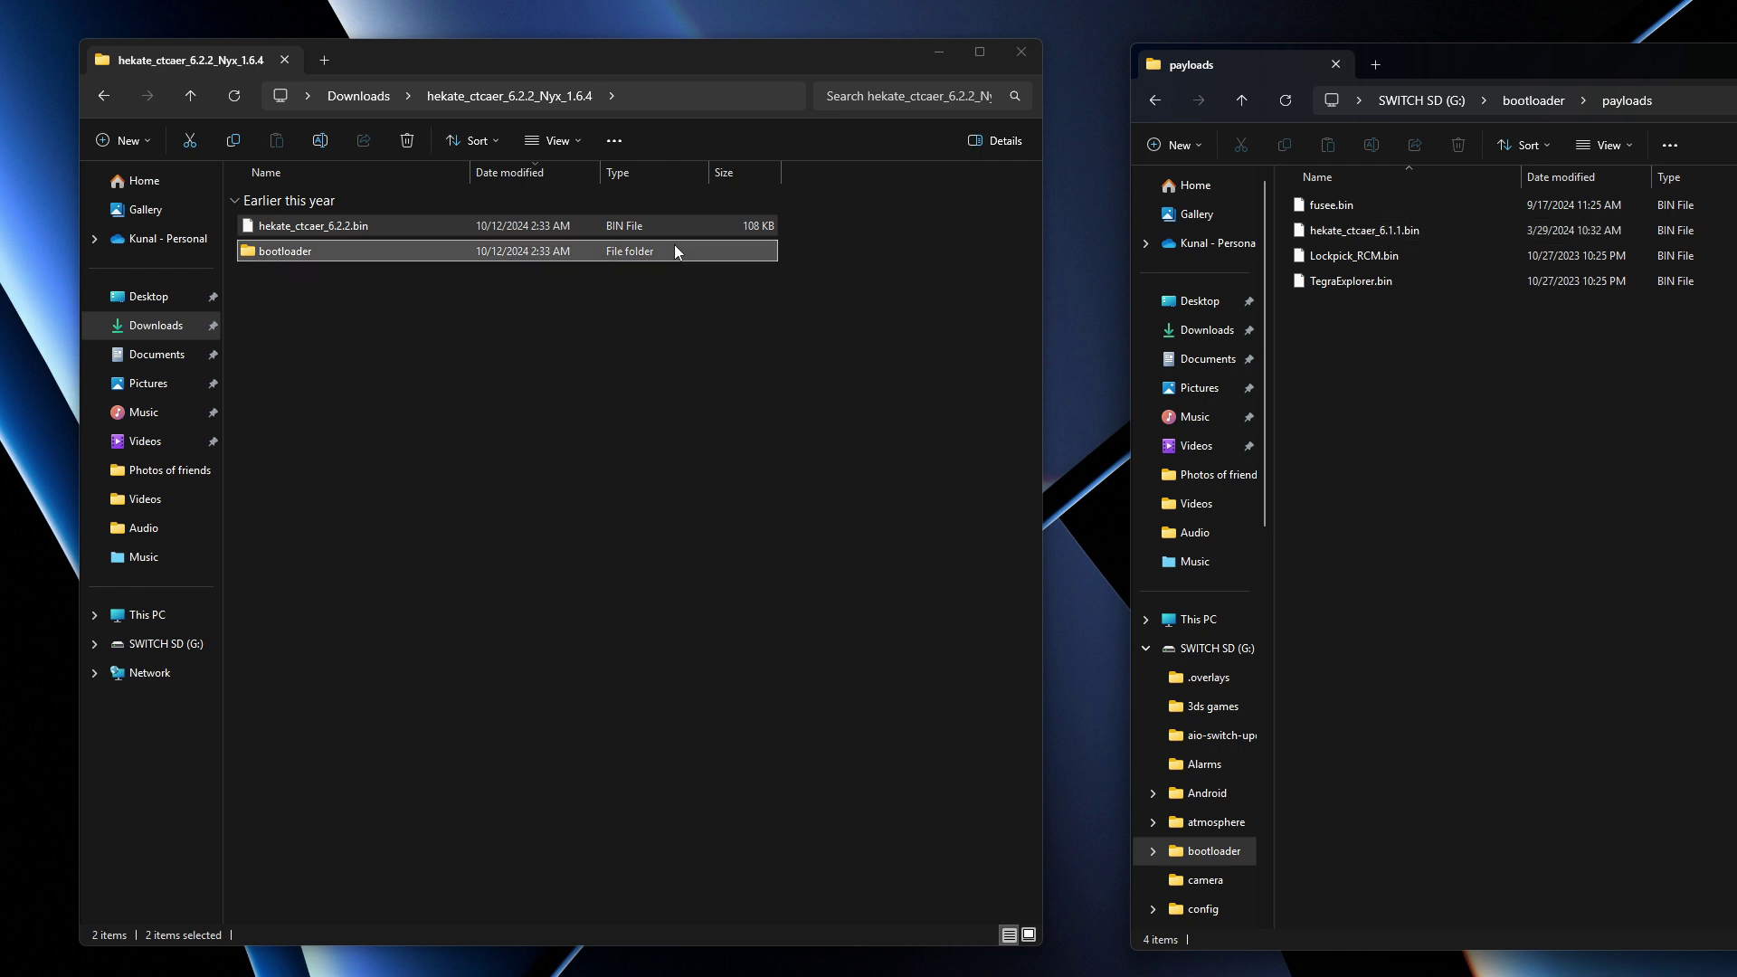
pyautogui.click(409, 331)
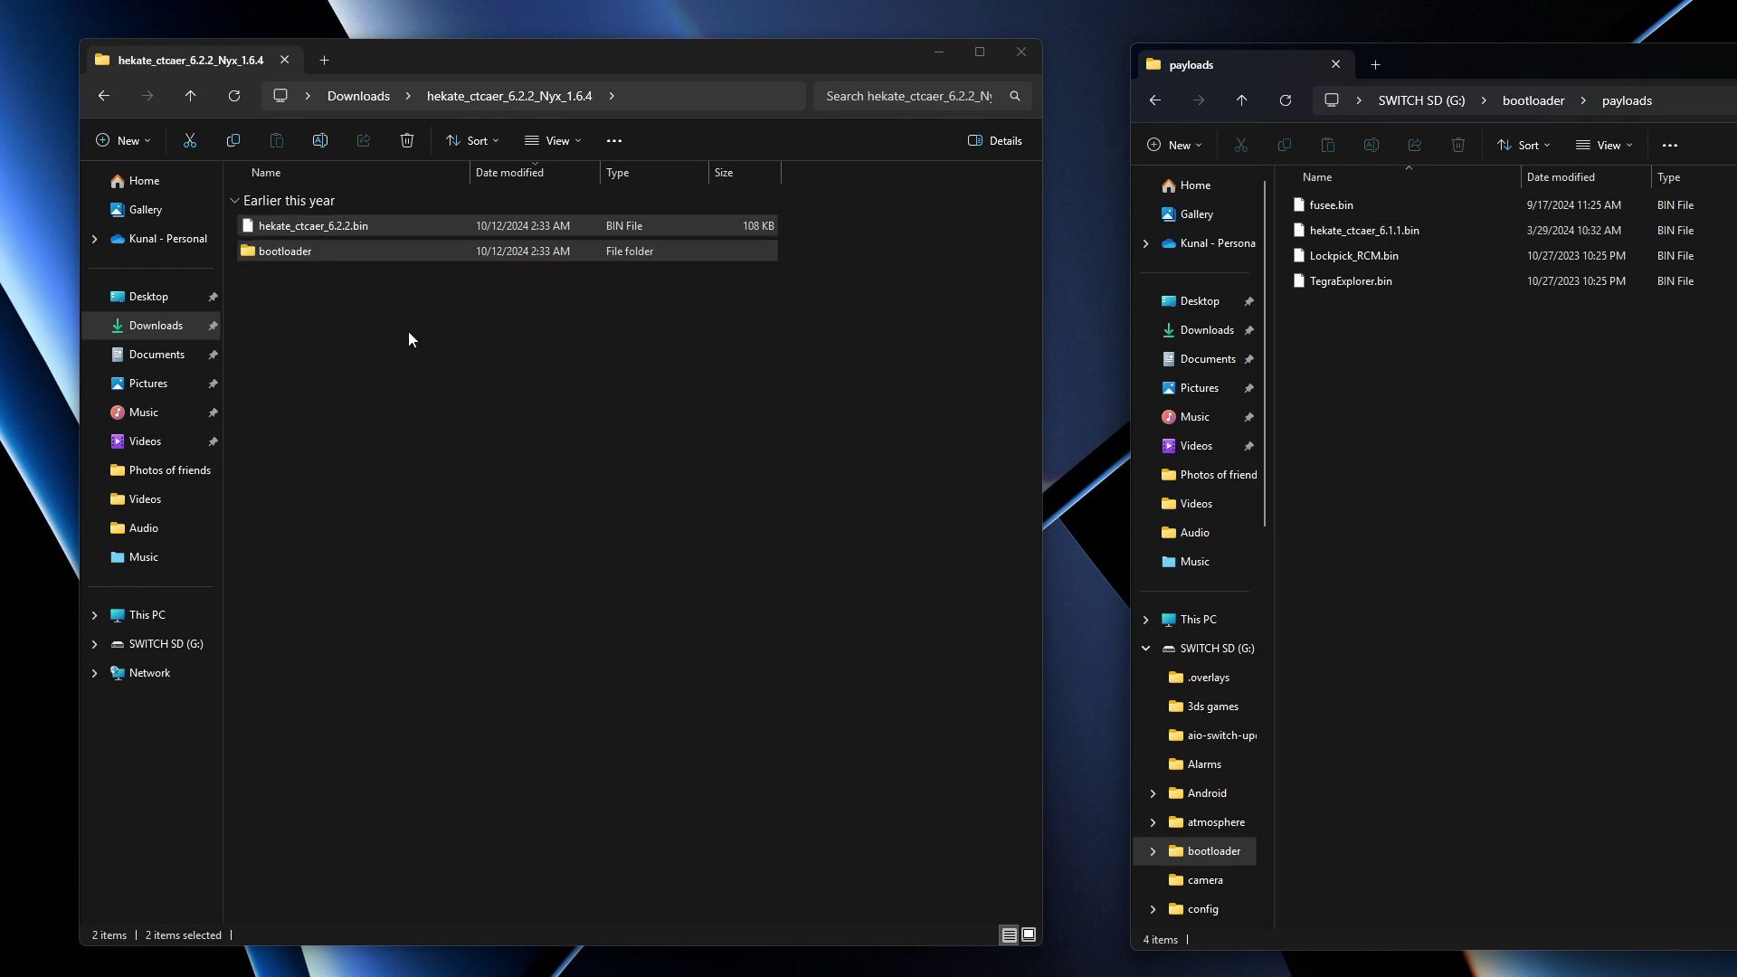
pyautogui.click(1434, 234)
pyautogui.click(1459, 145)
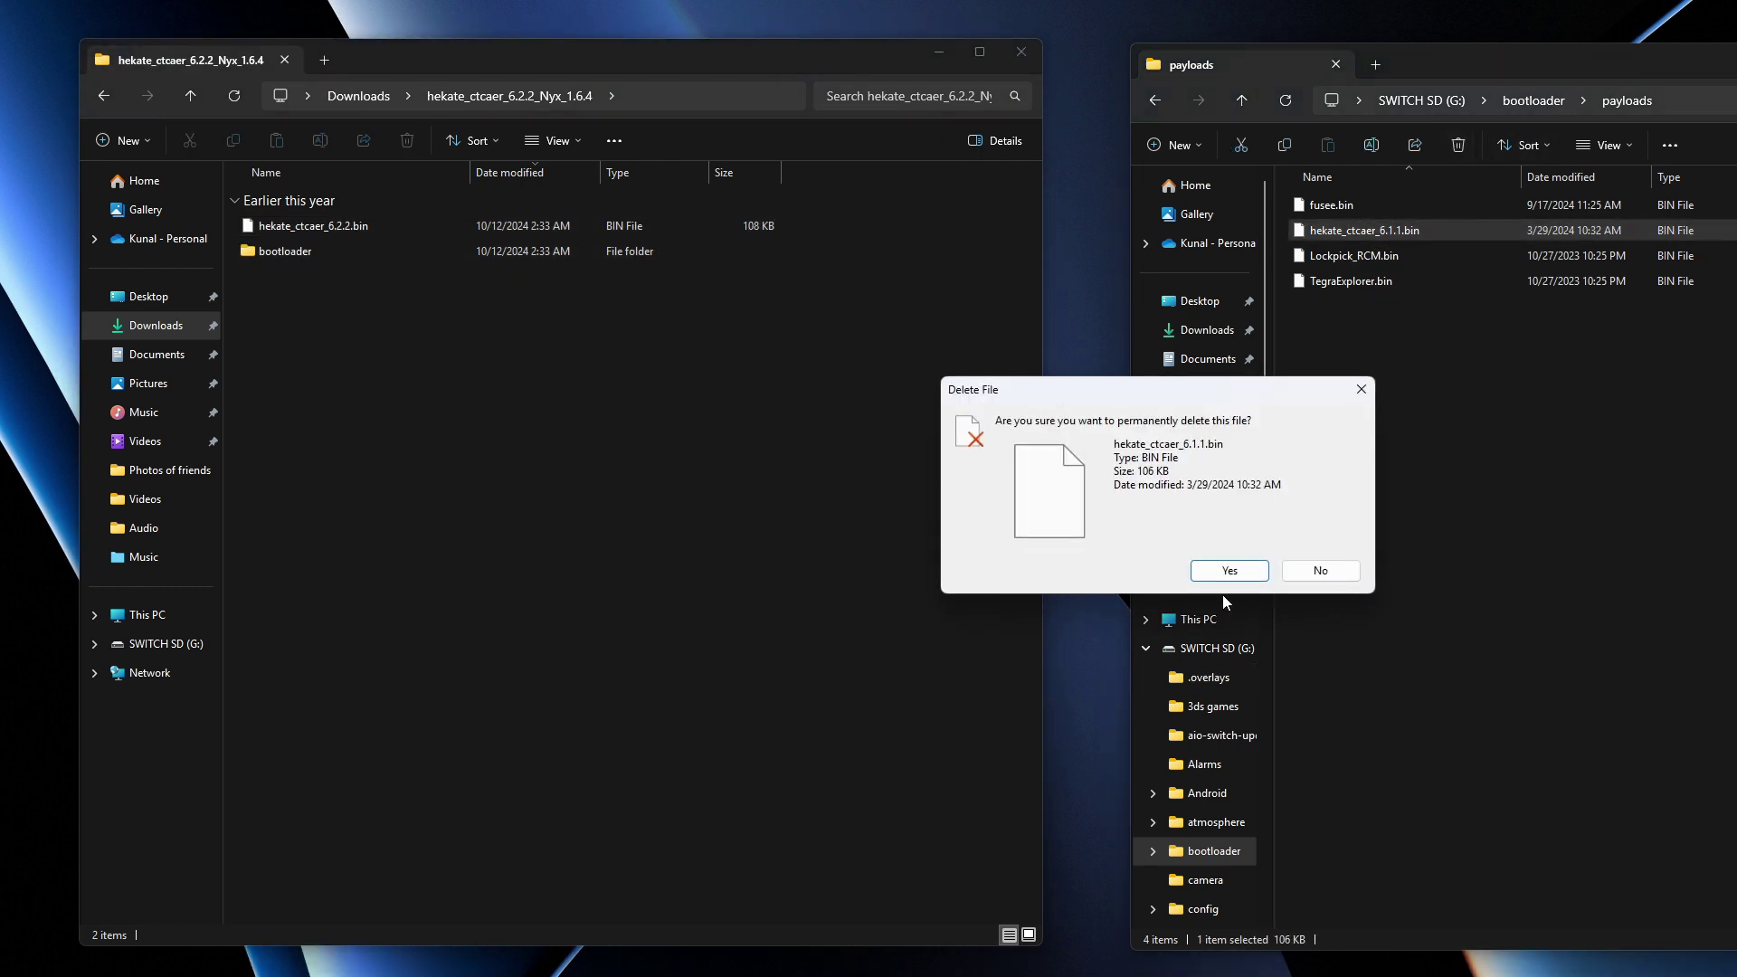
pyautogui.click(1230, 568)
pyautogui.moveTo(432, 231); pyautogui.dragTo(1496, 399)
# Delete the old fusee.bin from the SD card's payloads folder and copy in fusee.bin from Downloads
pyautogui.click(1353, 204)
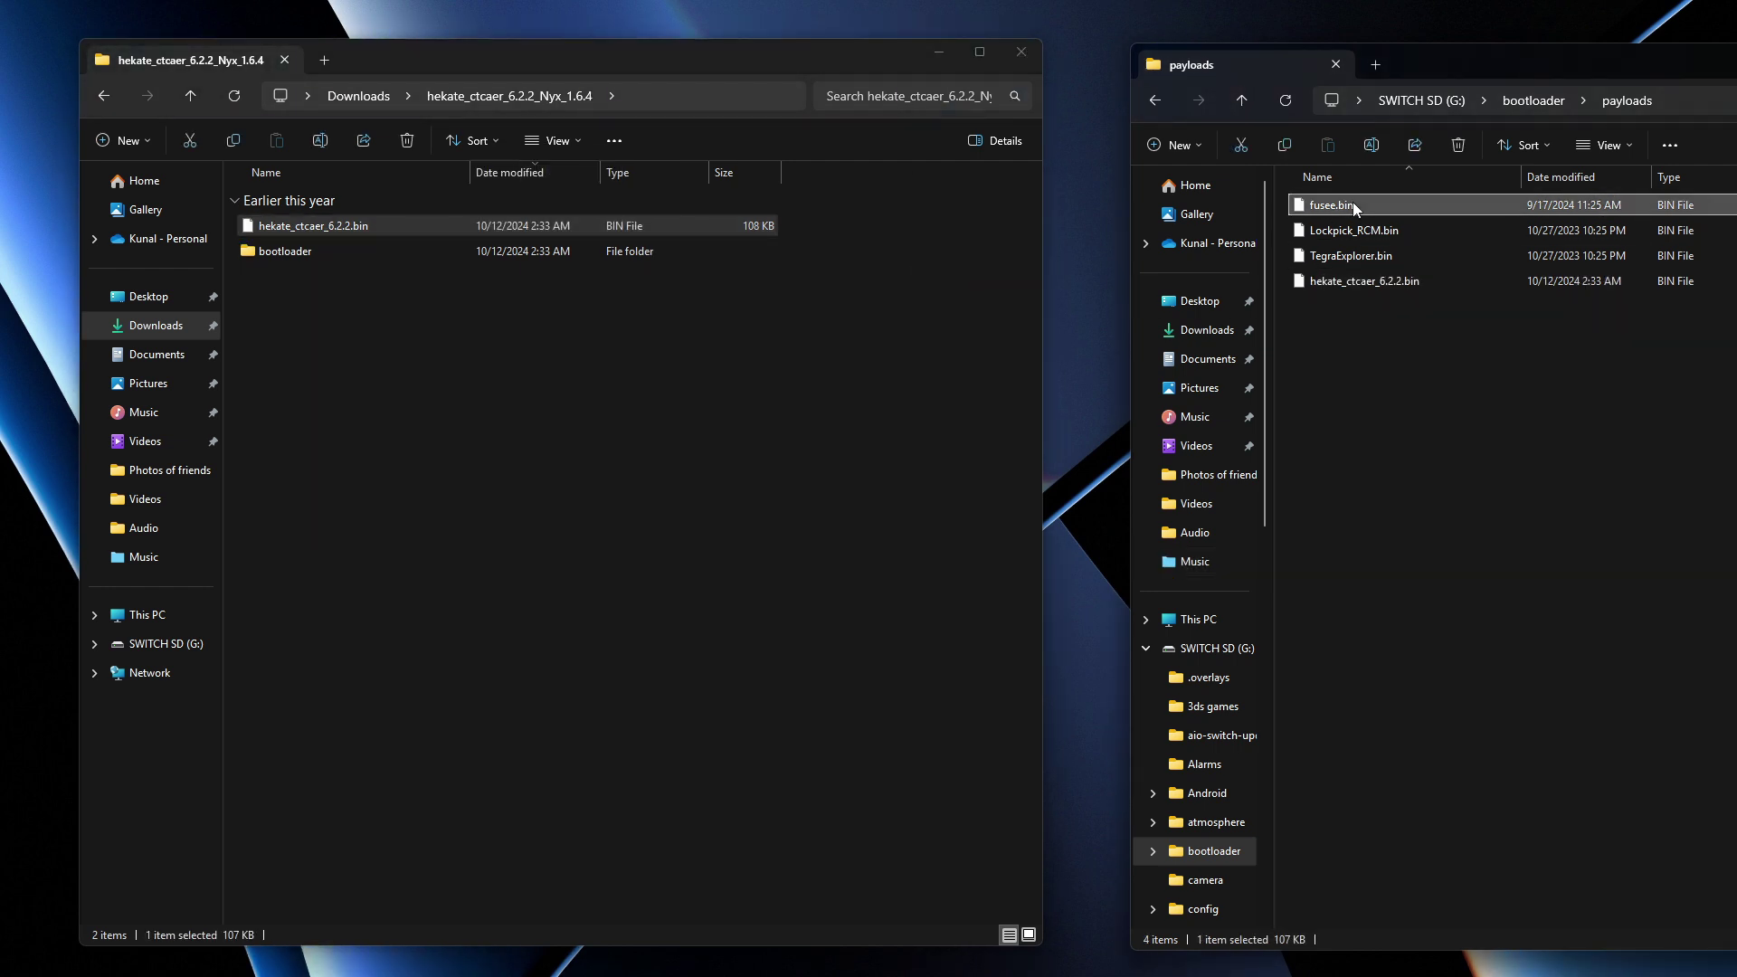
pyautogui.click(1458, 147)
pyautogui.click(1220, 572)
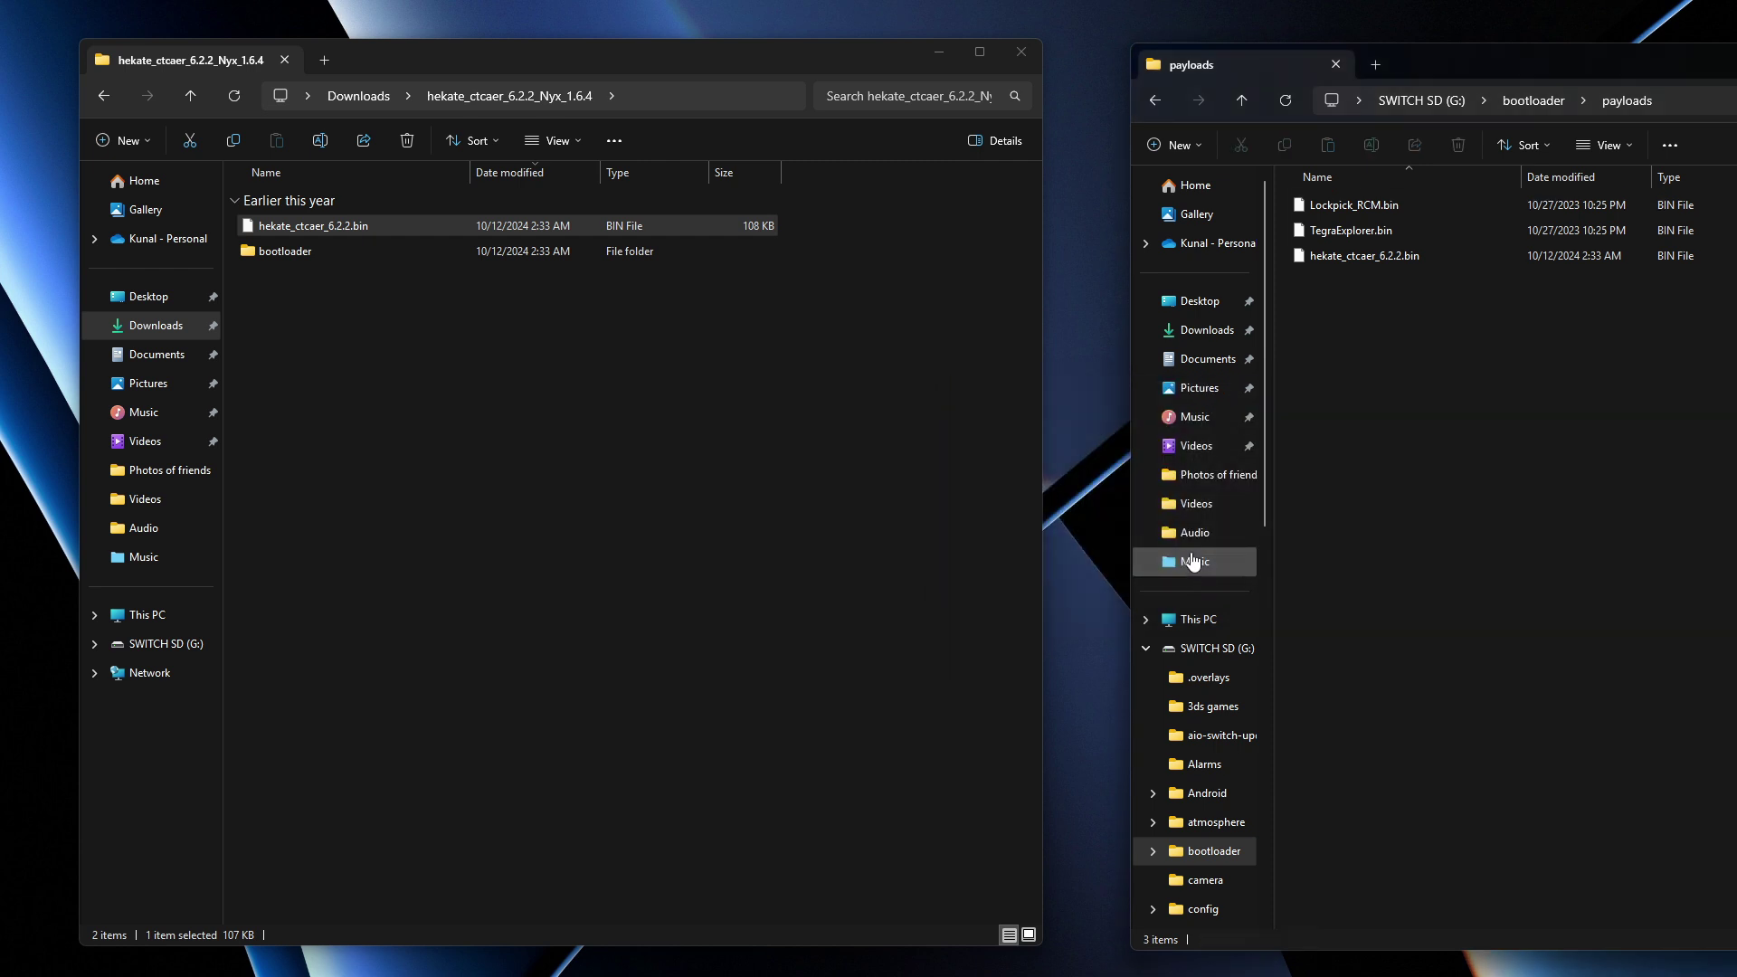
pyautogui.click(103, 96)
pyautogui.moveTo(311, 225); pyautogui.dragTo(1432, 361)
# Copy fusee.bin from Downloads to the SD card root as well, replacing the existing file
pyautogui.click(1166, 101)
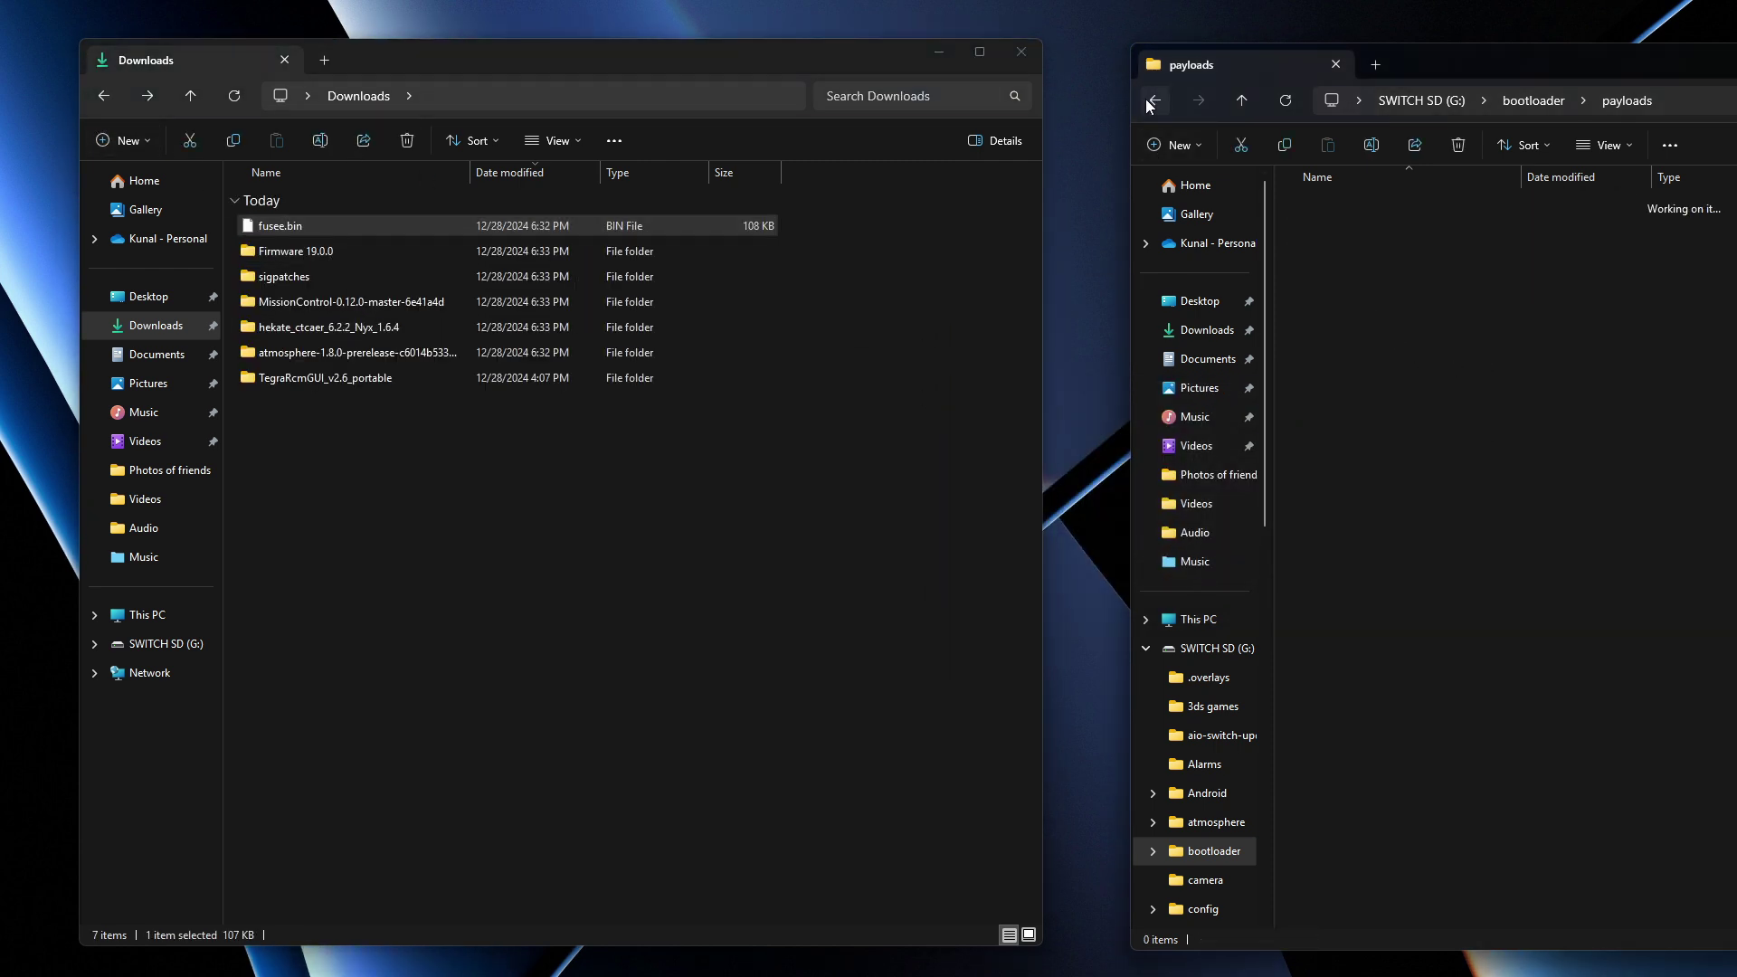
pyautogui.click(1156, 101)
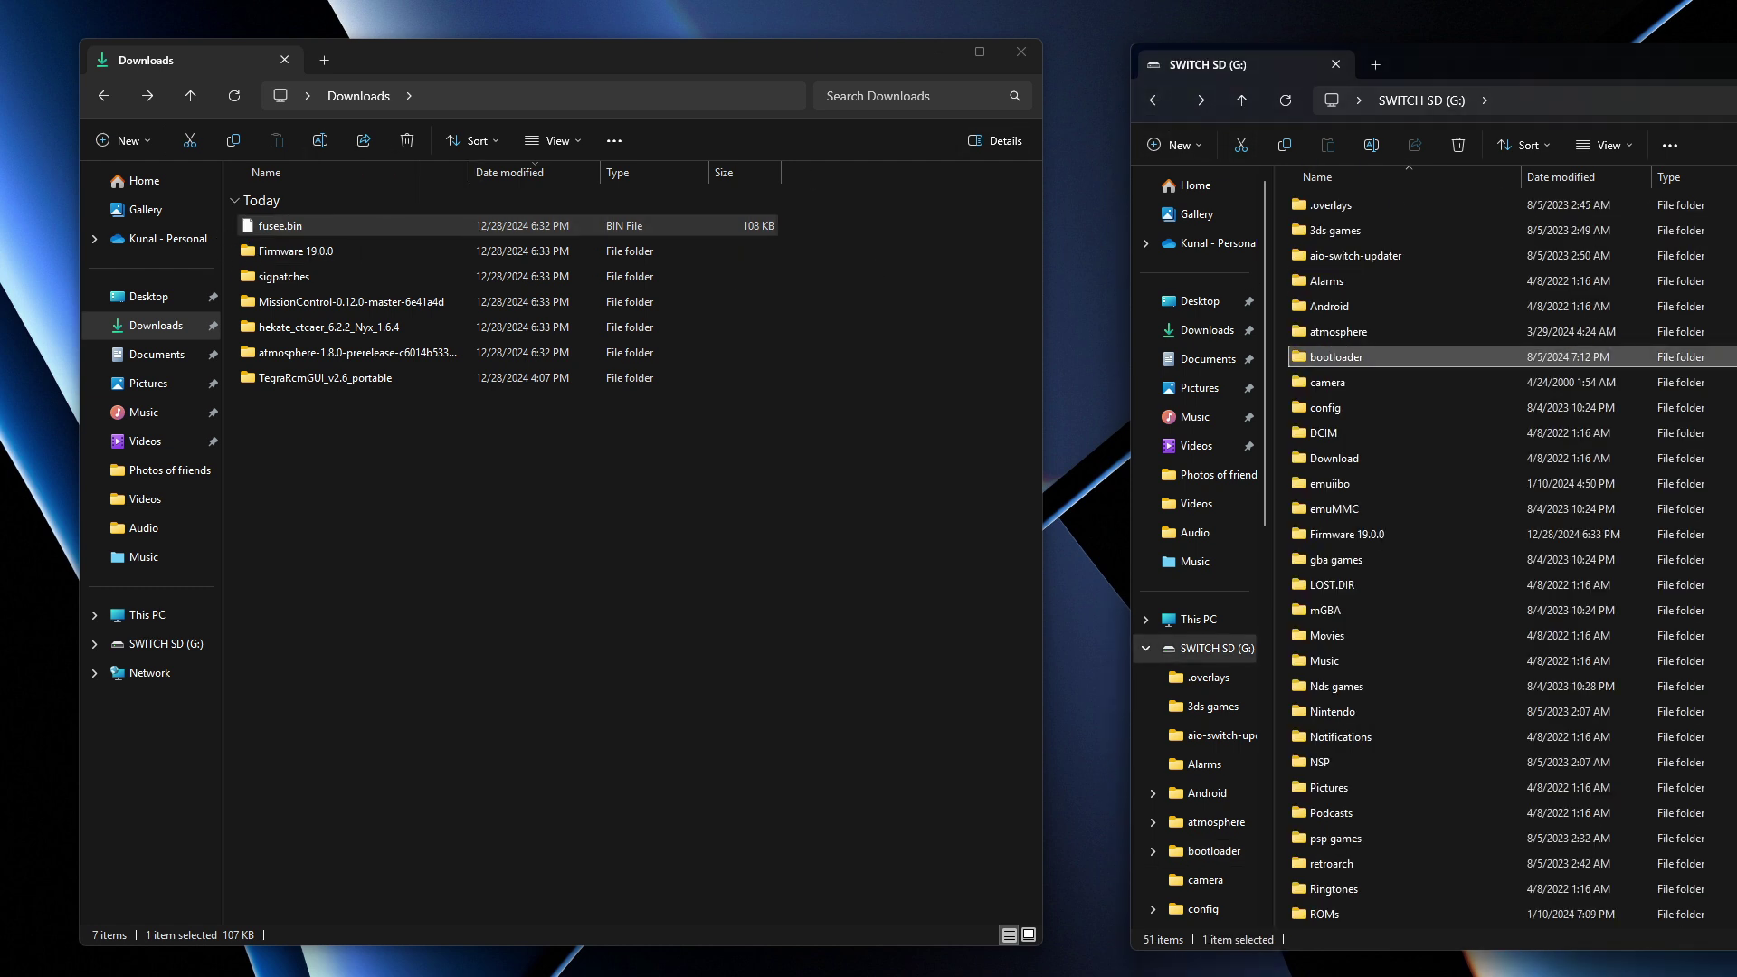
pyautogui.hotkey('ctrl', 'v')
pyautogui.click(1190, 353)
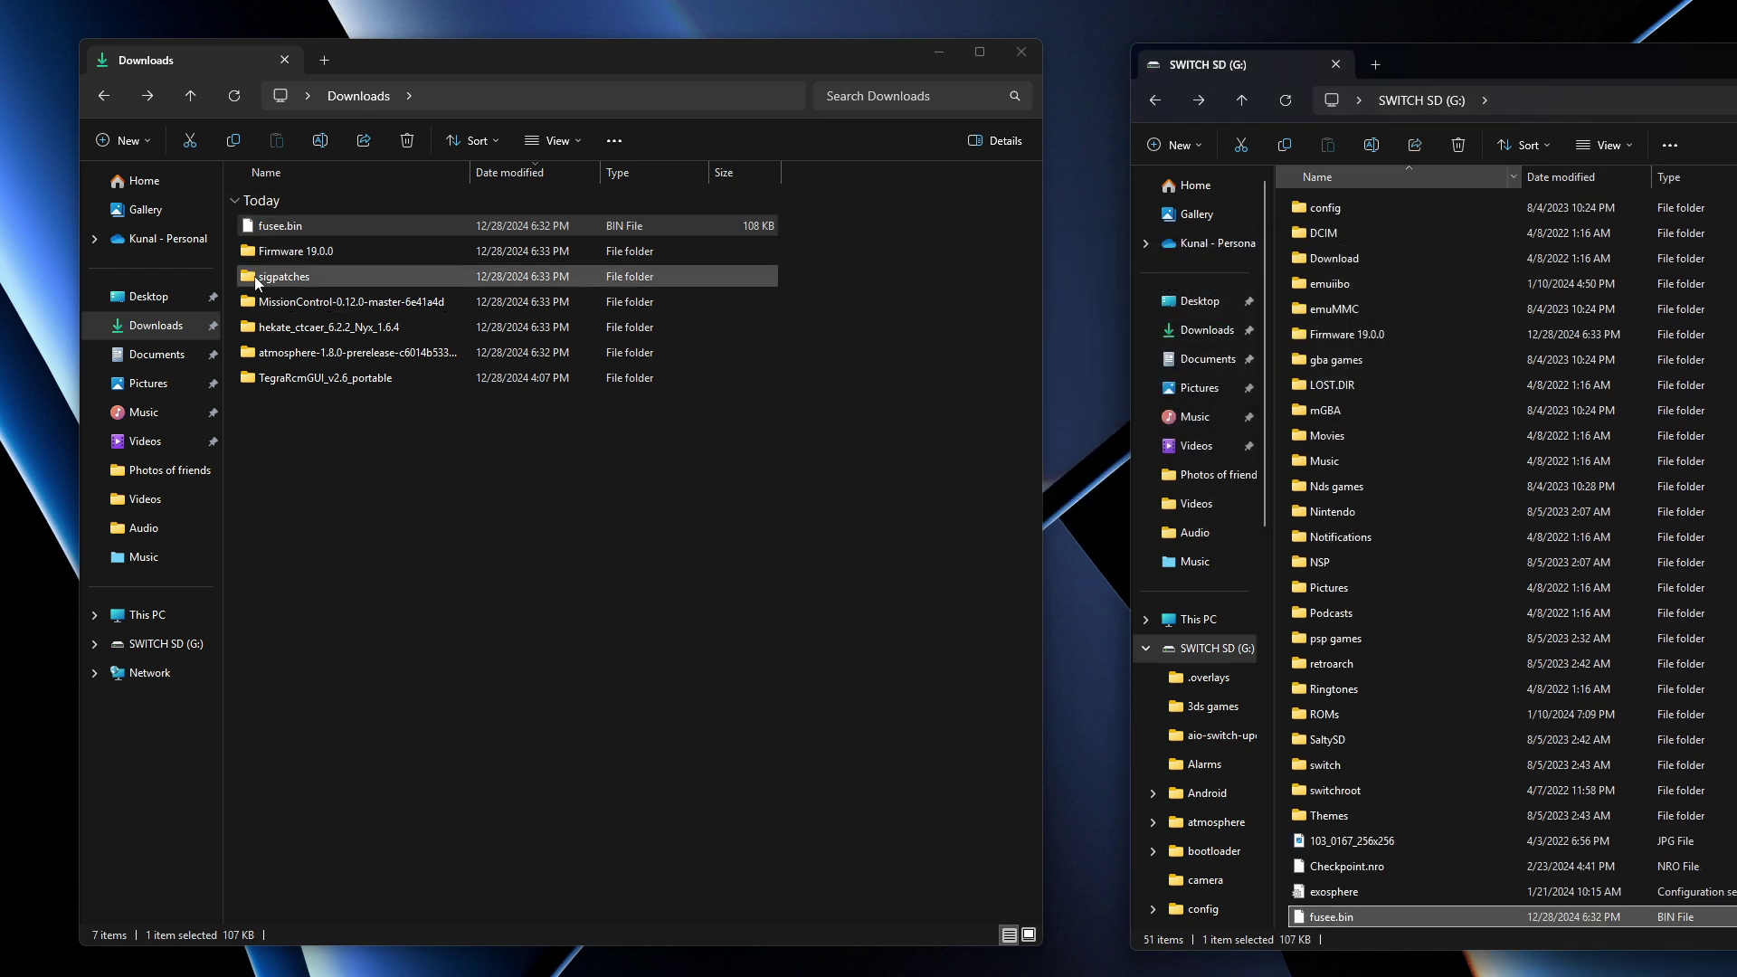
# Copy the atmosphere and switch folders and hbmenu.nro from the Atmosphère 1.8.0 download to the SD card root, replacing existing files
pyautogui.doubleClick(302, 352)
pyautogui.moveTo(290, 372); pyautogui.dragTo(297, 209)
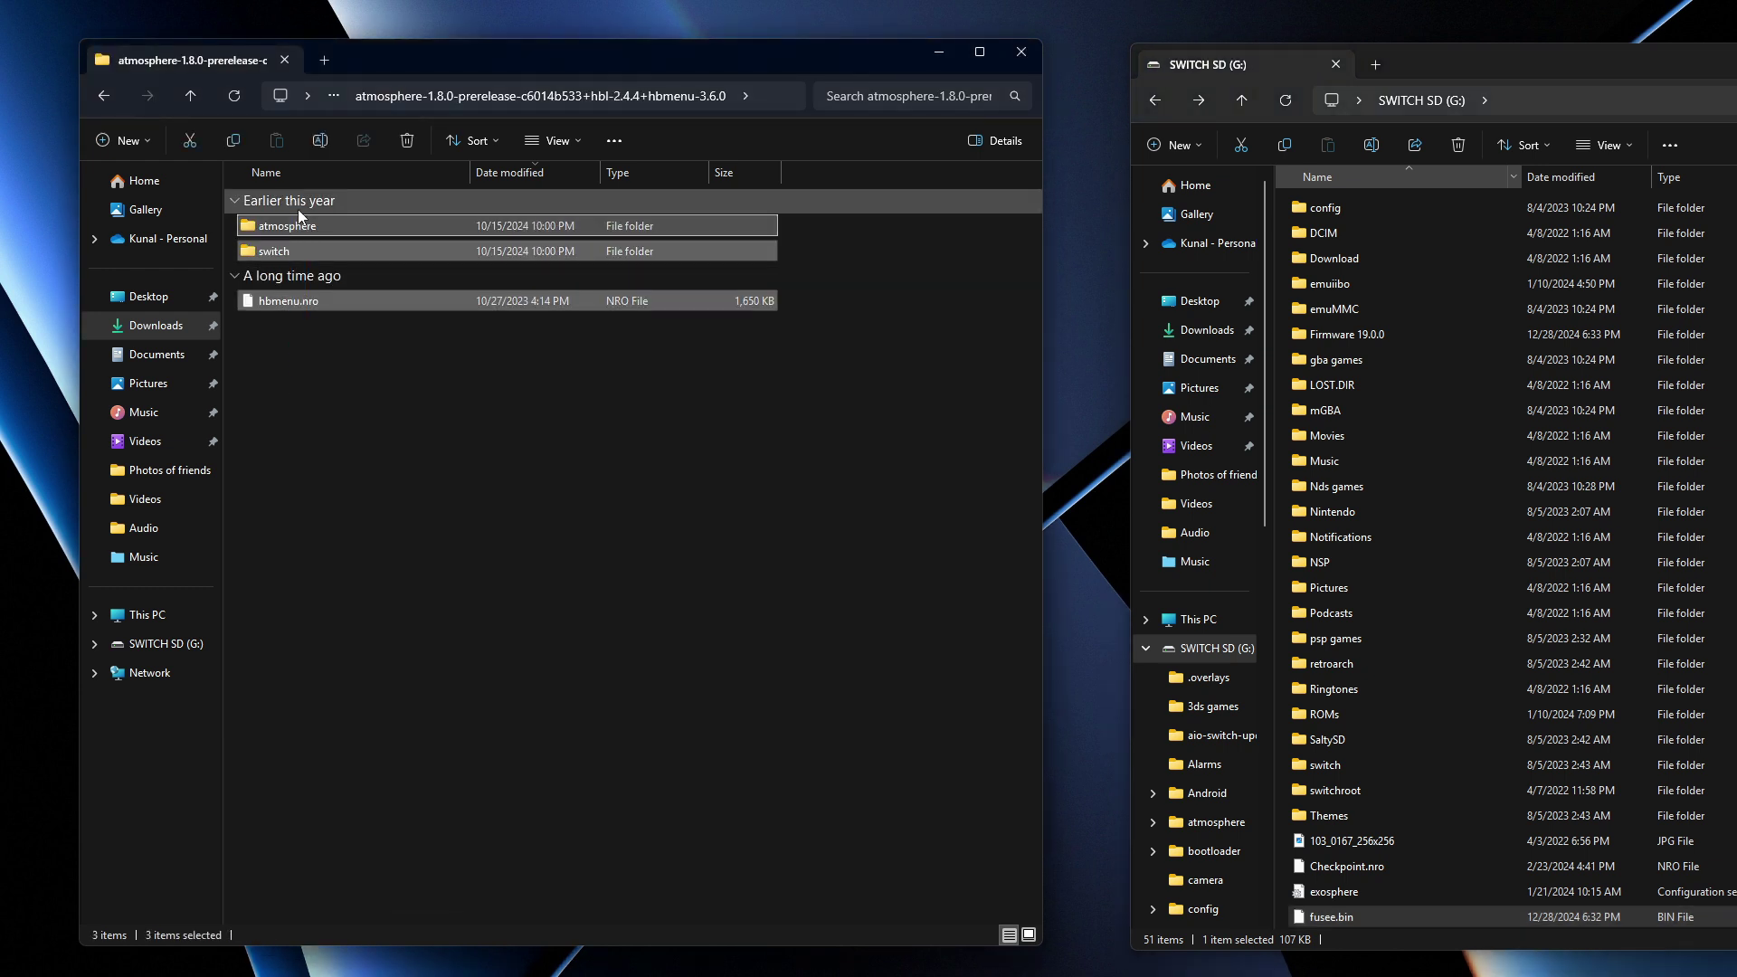
pyautogui.hotkey('ctrl', 'v')
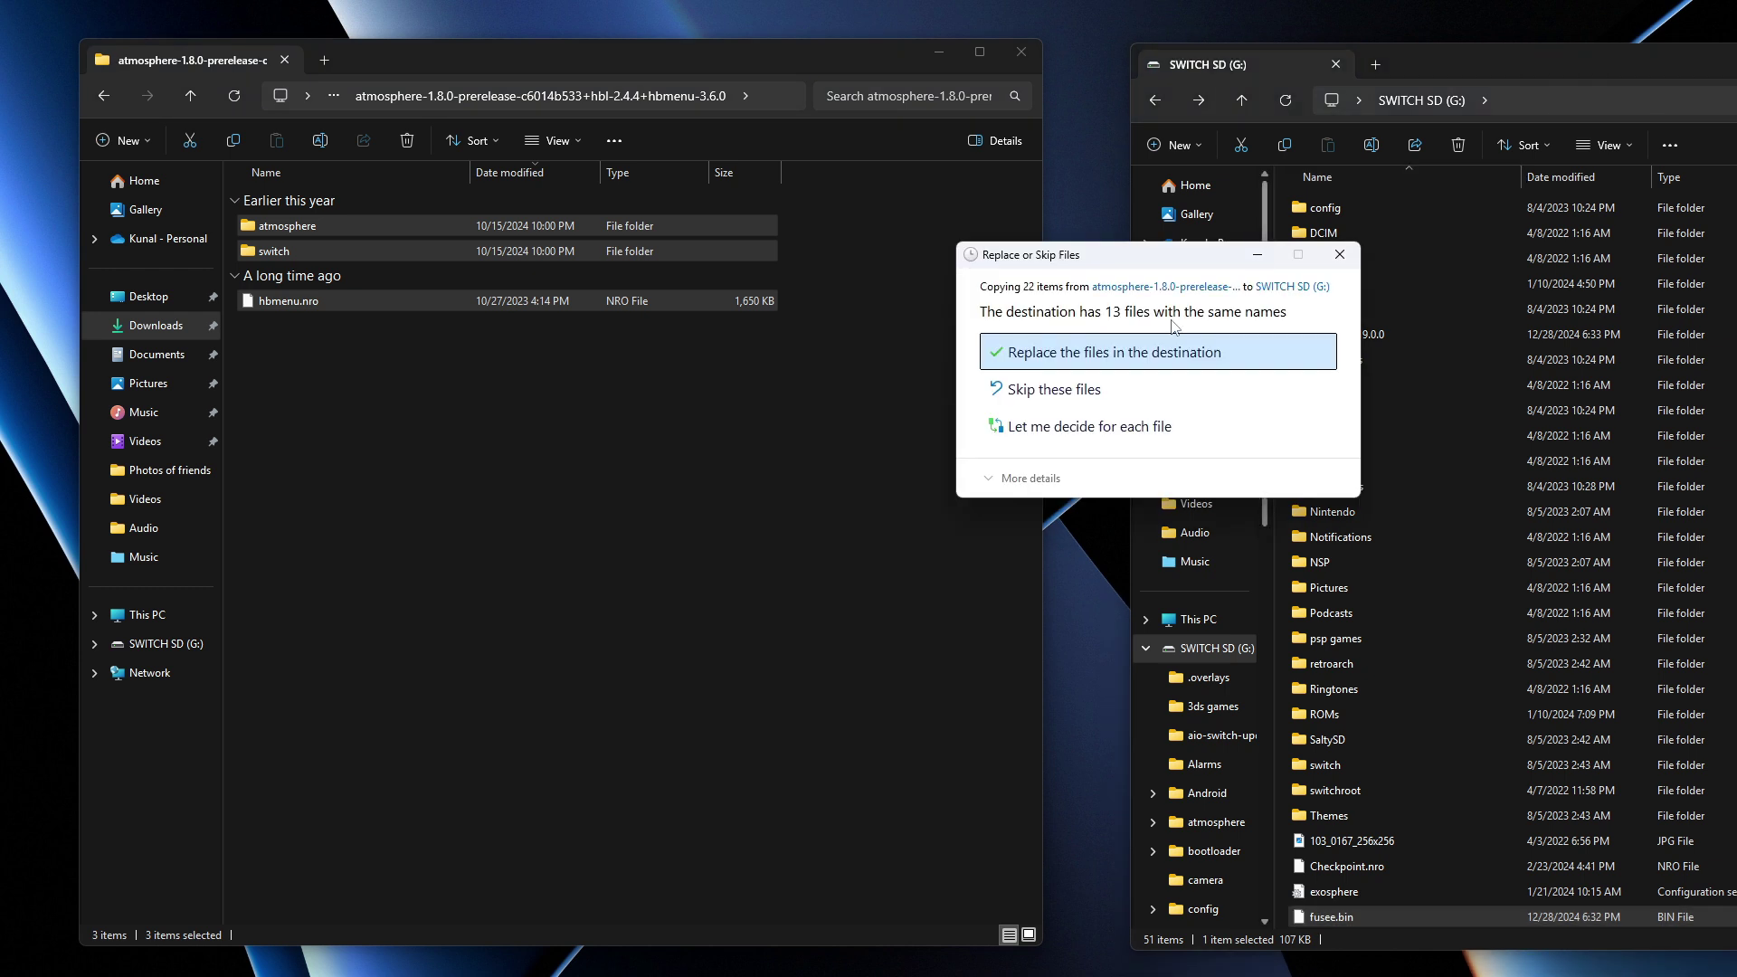
pyautogui.click(1133, 352)
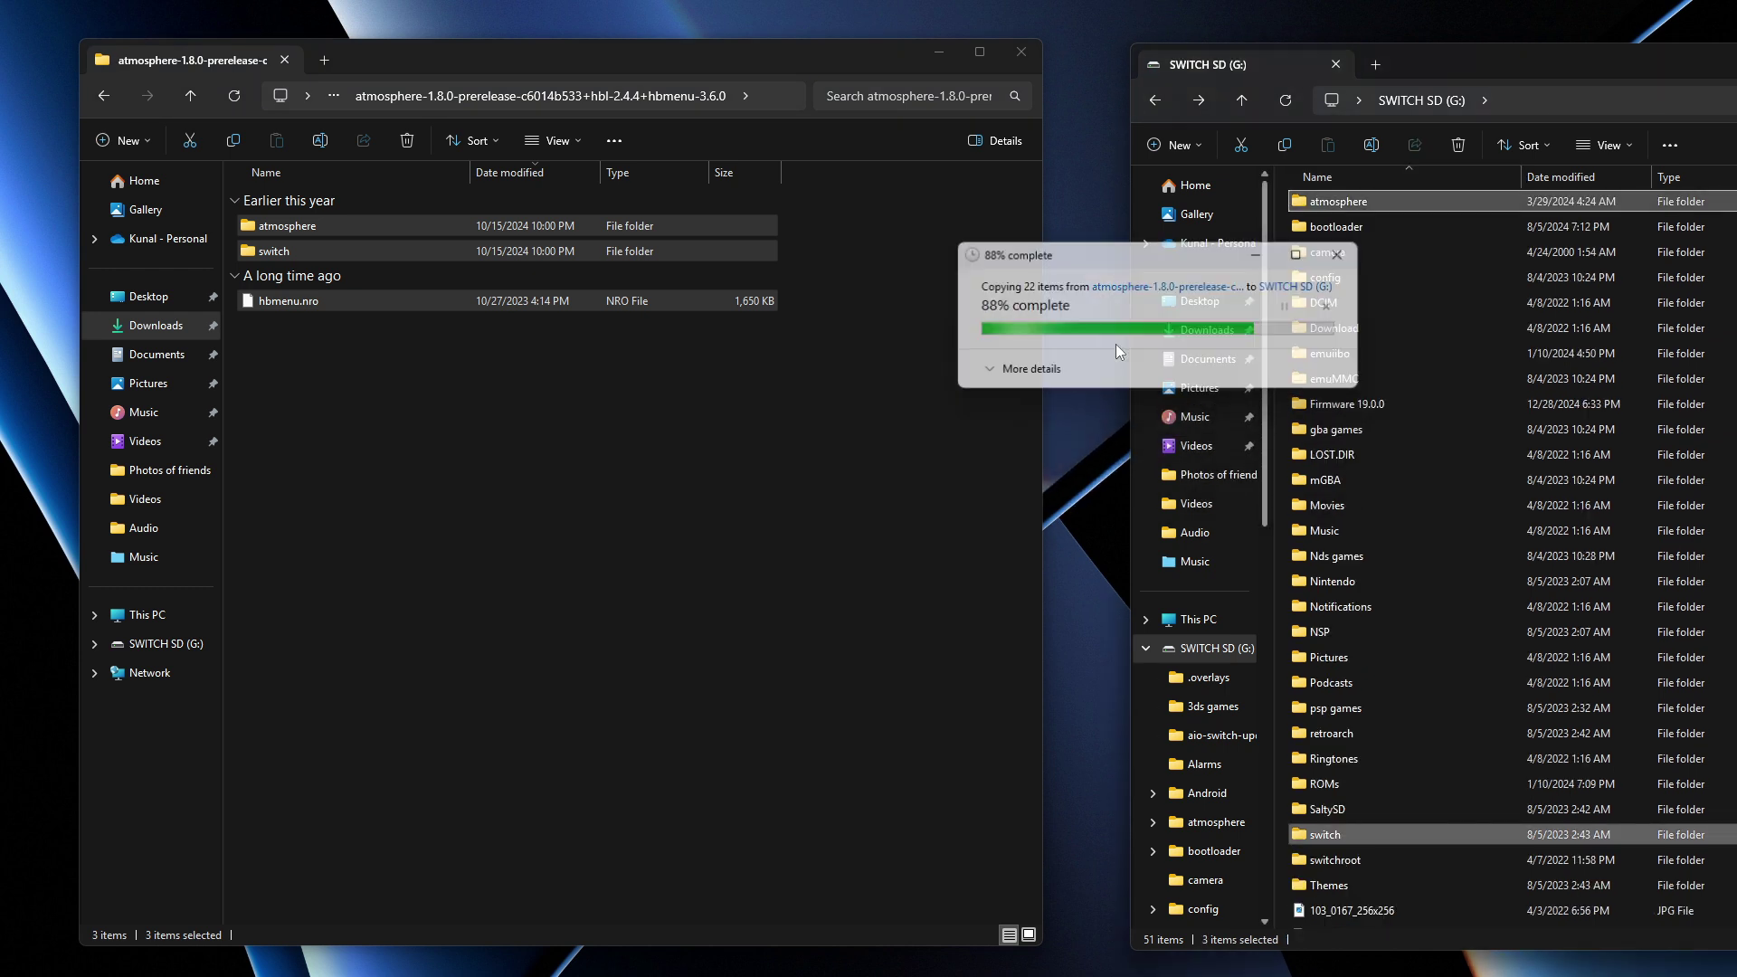
# Launch the TegraRcmGUI application from the inner TegraRcmGUI_v2.6_portable folder in Downloads
pyautogui.click(104, 95)
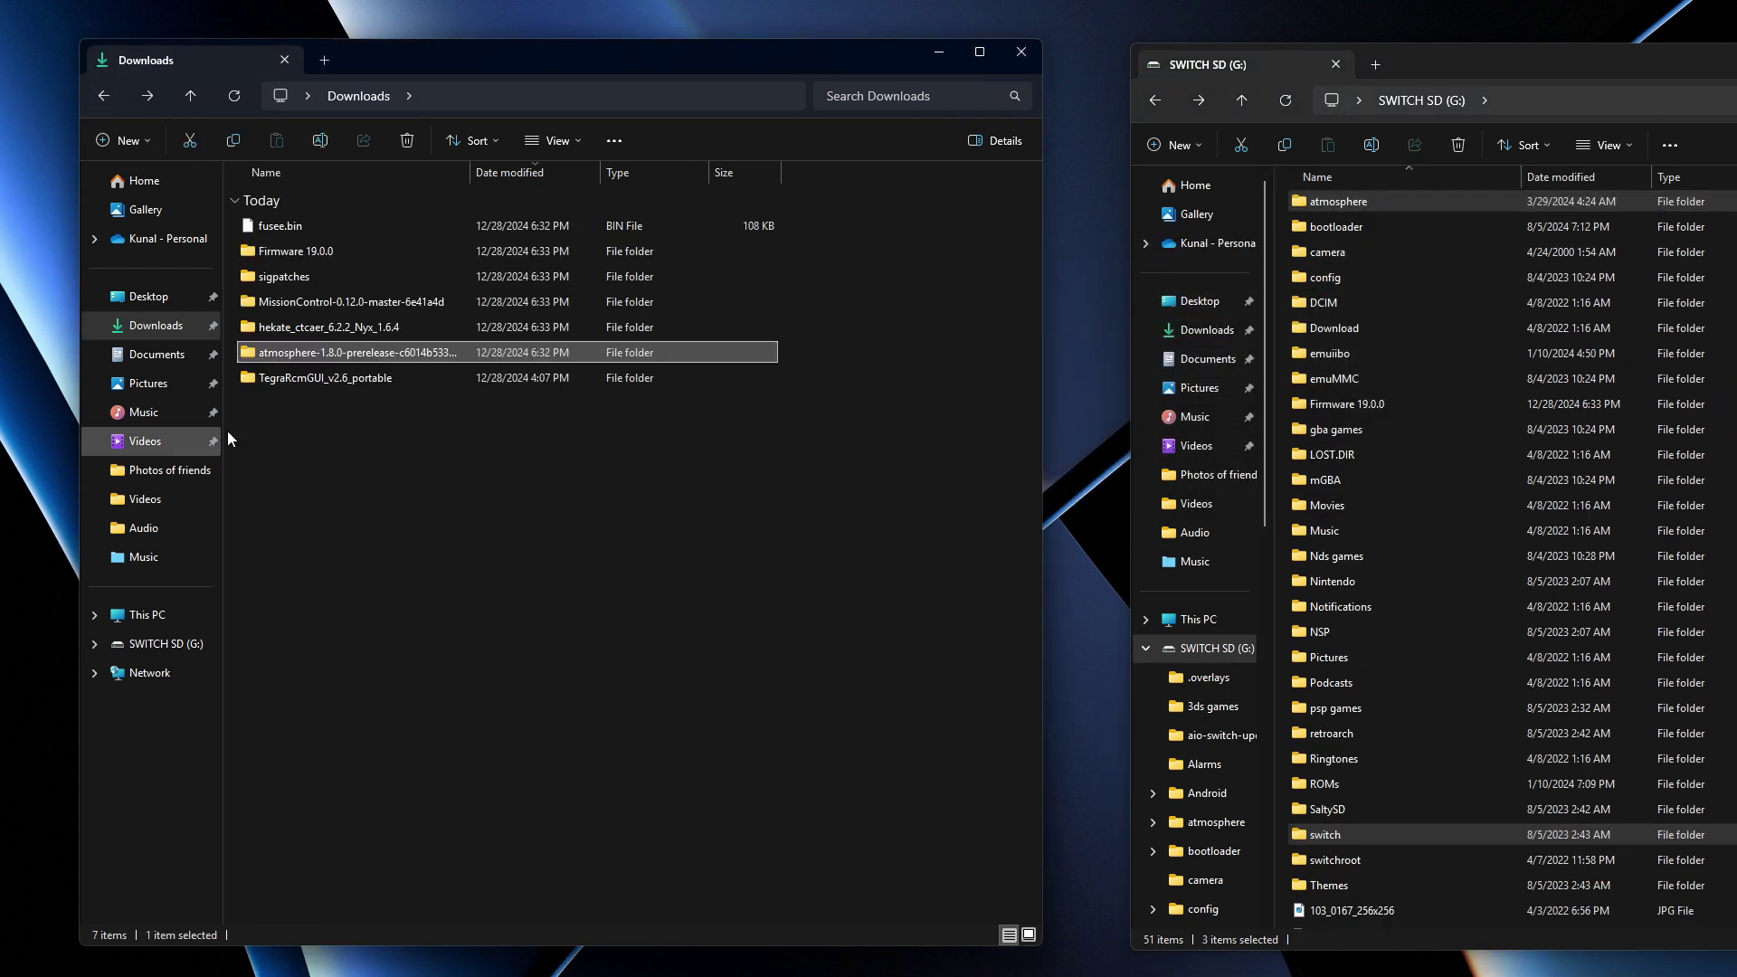
pyautogui.doubleClick(286, 379)
pyautogui.doubleClick(324, 228)
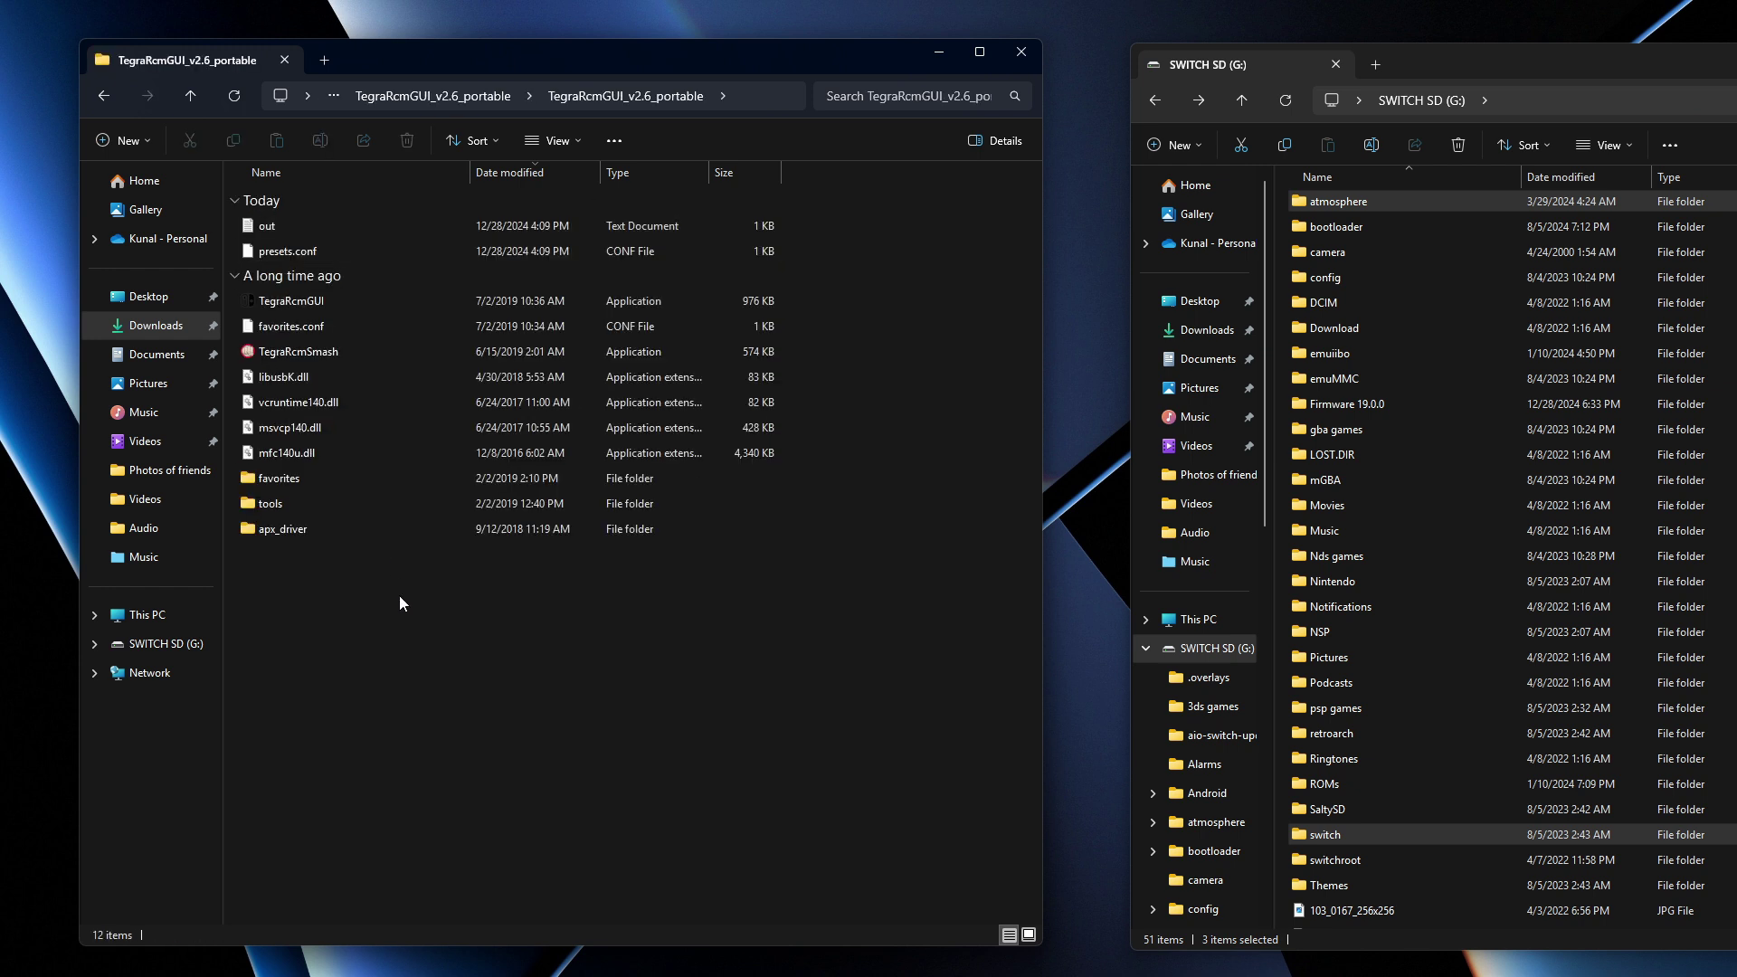
pyautogui.doubleClick(308, 299)
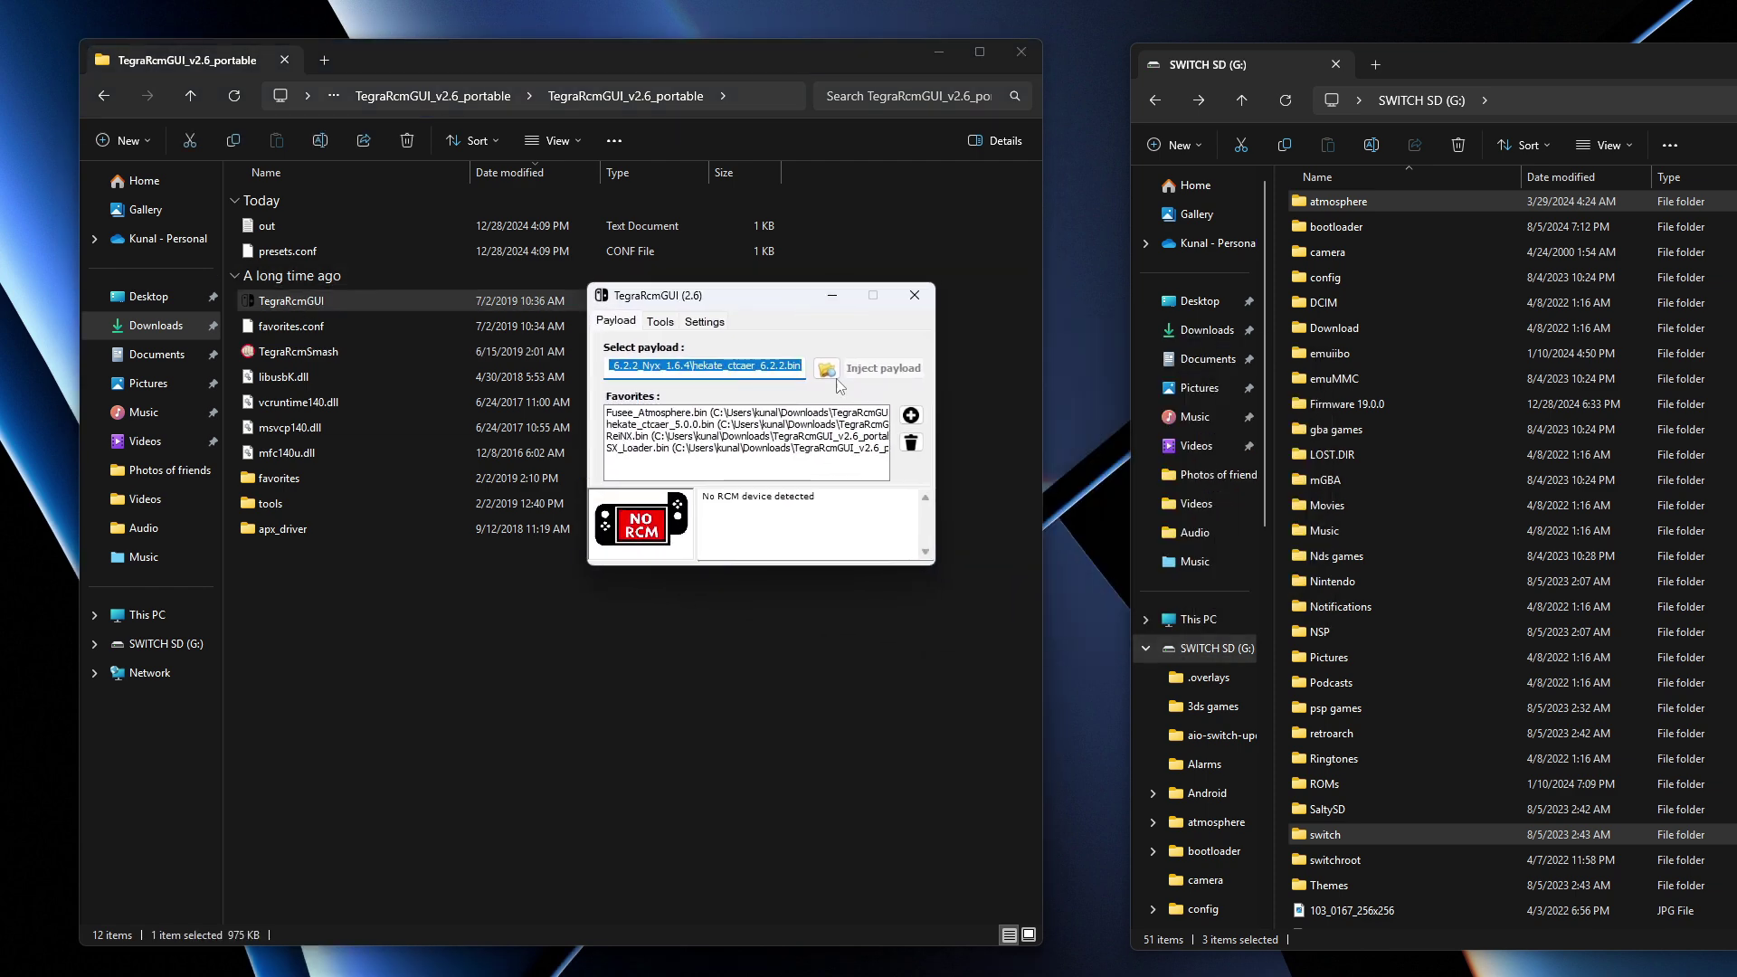
# Select hekate_ctcaer_6.2.2.bin from the hekate_ctcaer_6.2.2_Nyx_1.6.4 folder in Downloads as the payload
pyautogui.click(826, 368)
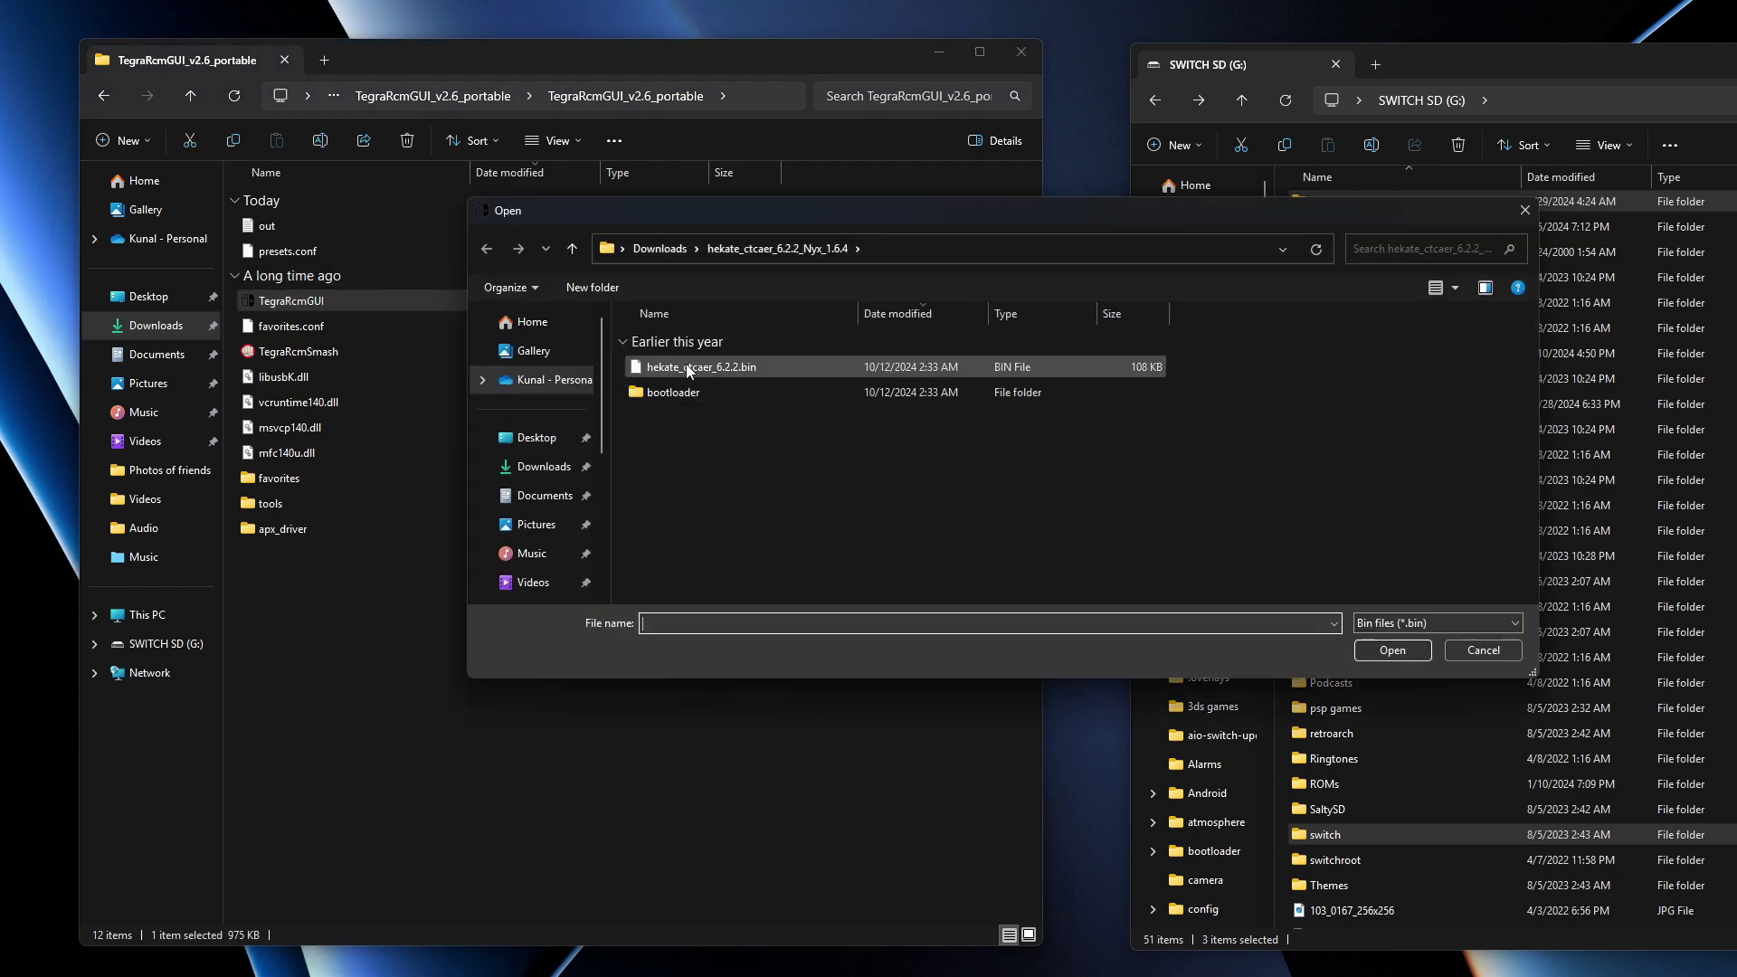
pyautogui.click(543, 467)
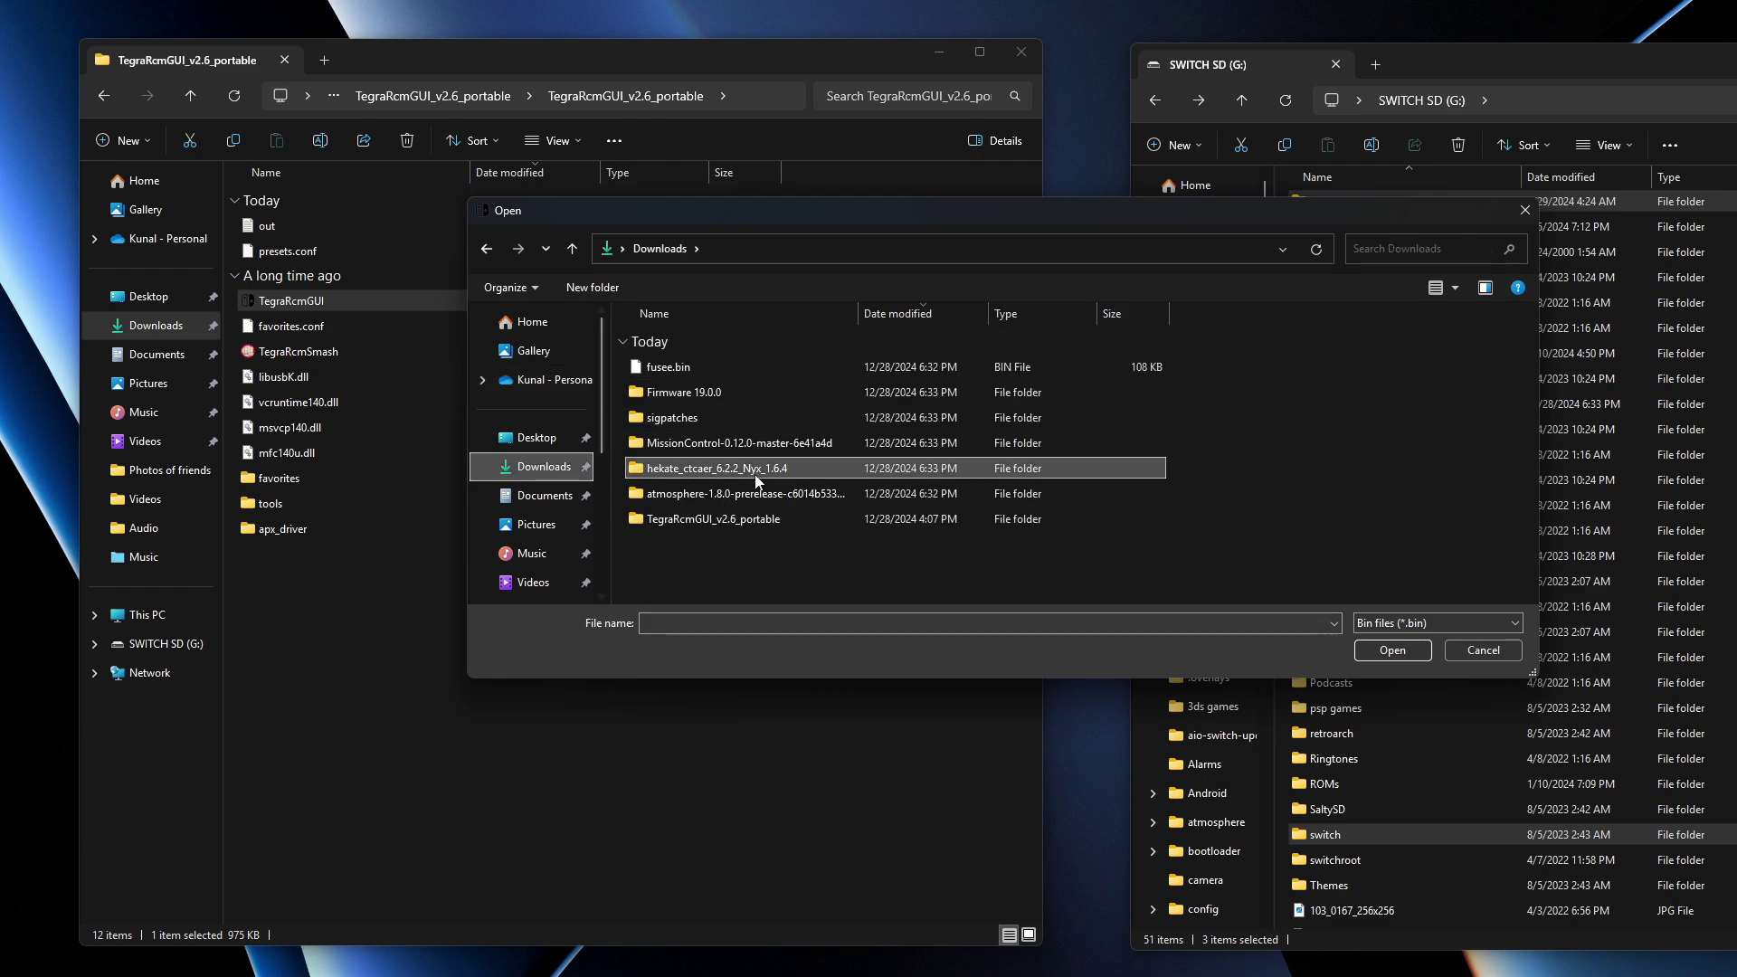
pyautogui.doubleClick(720, 466)
pyautogui.click(751, 371)
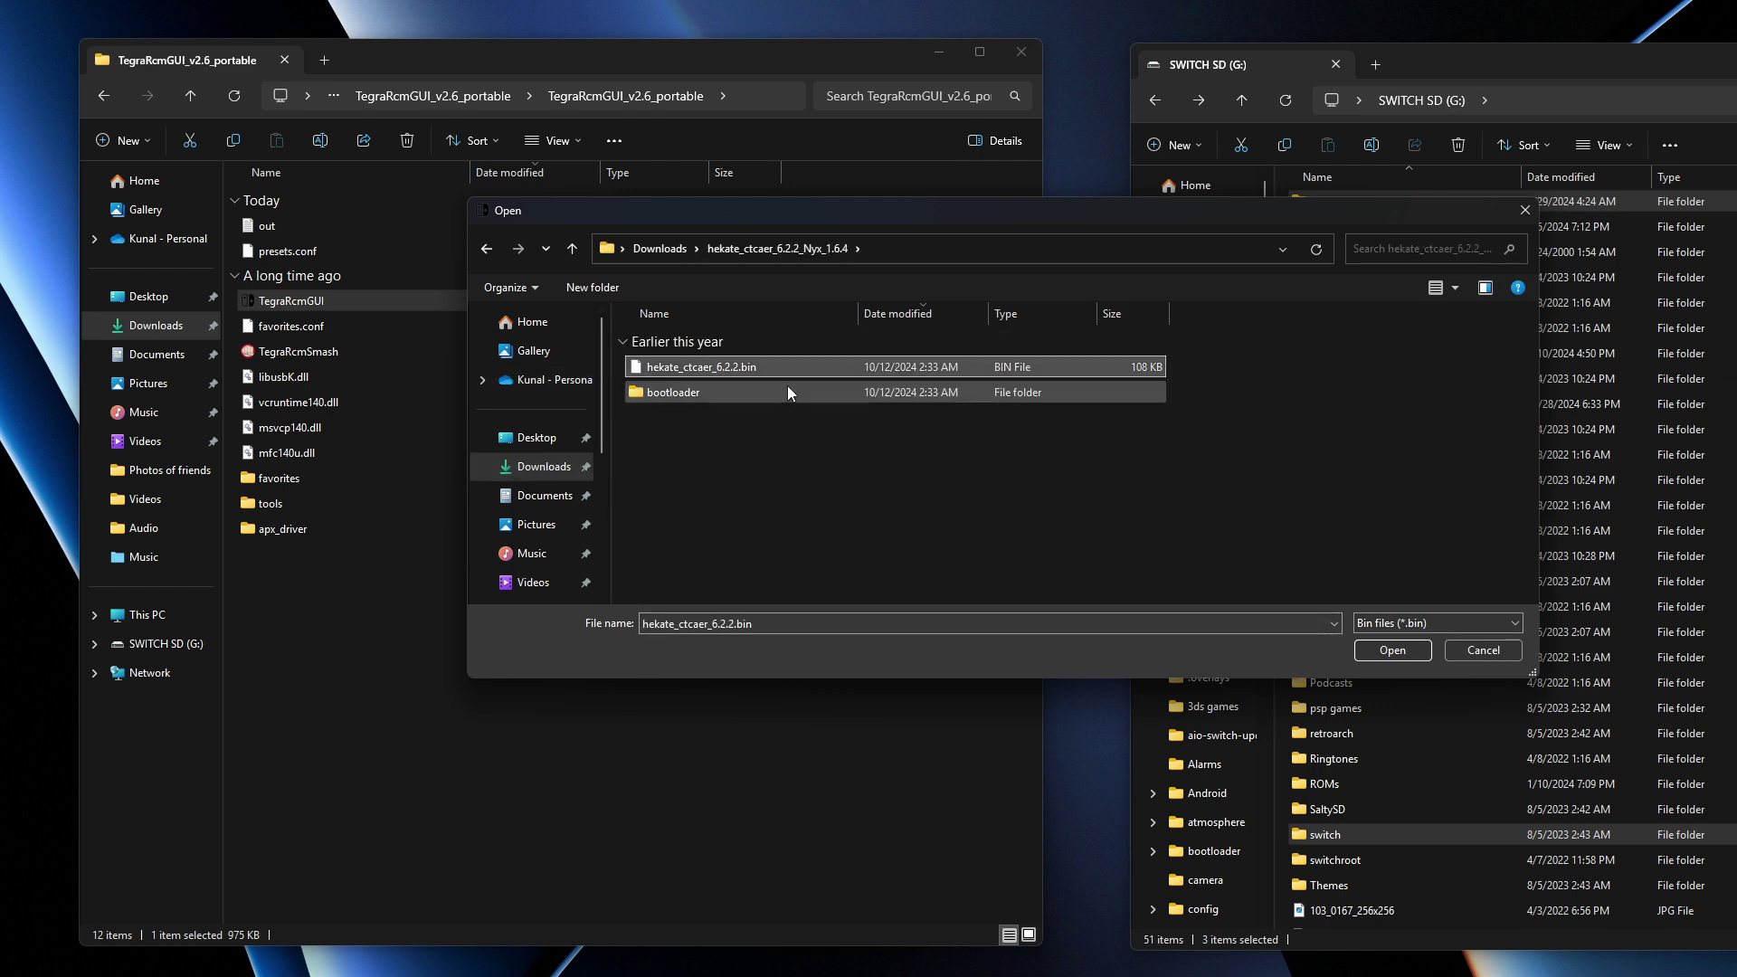
pyautogui.click(1366, 648)
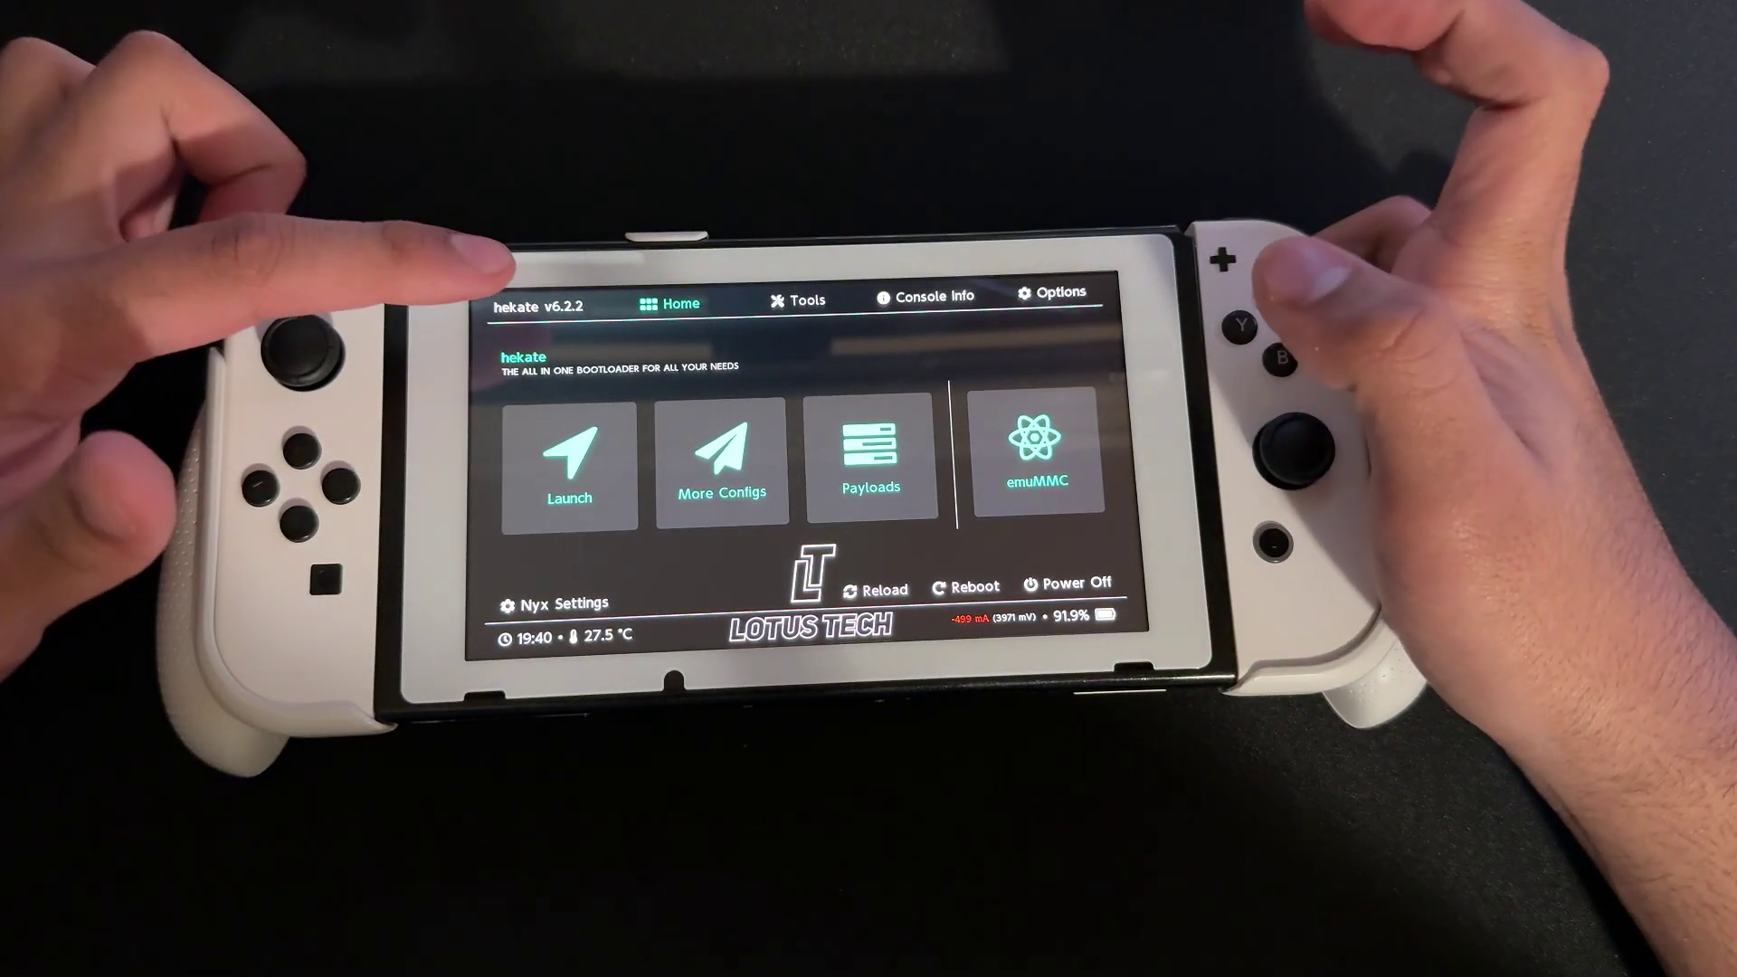
pyautogui.click(870, 459)
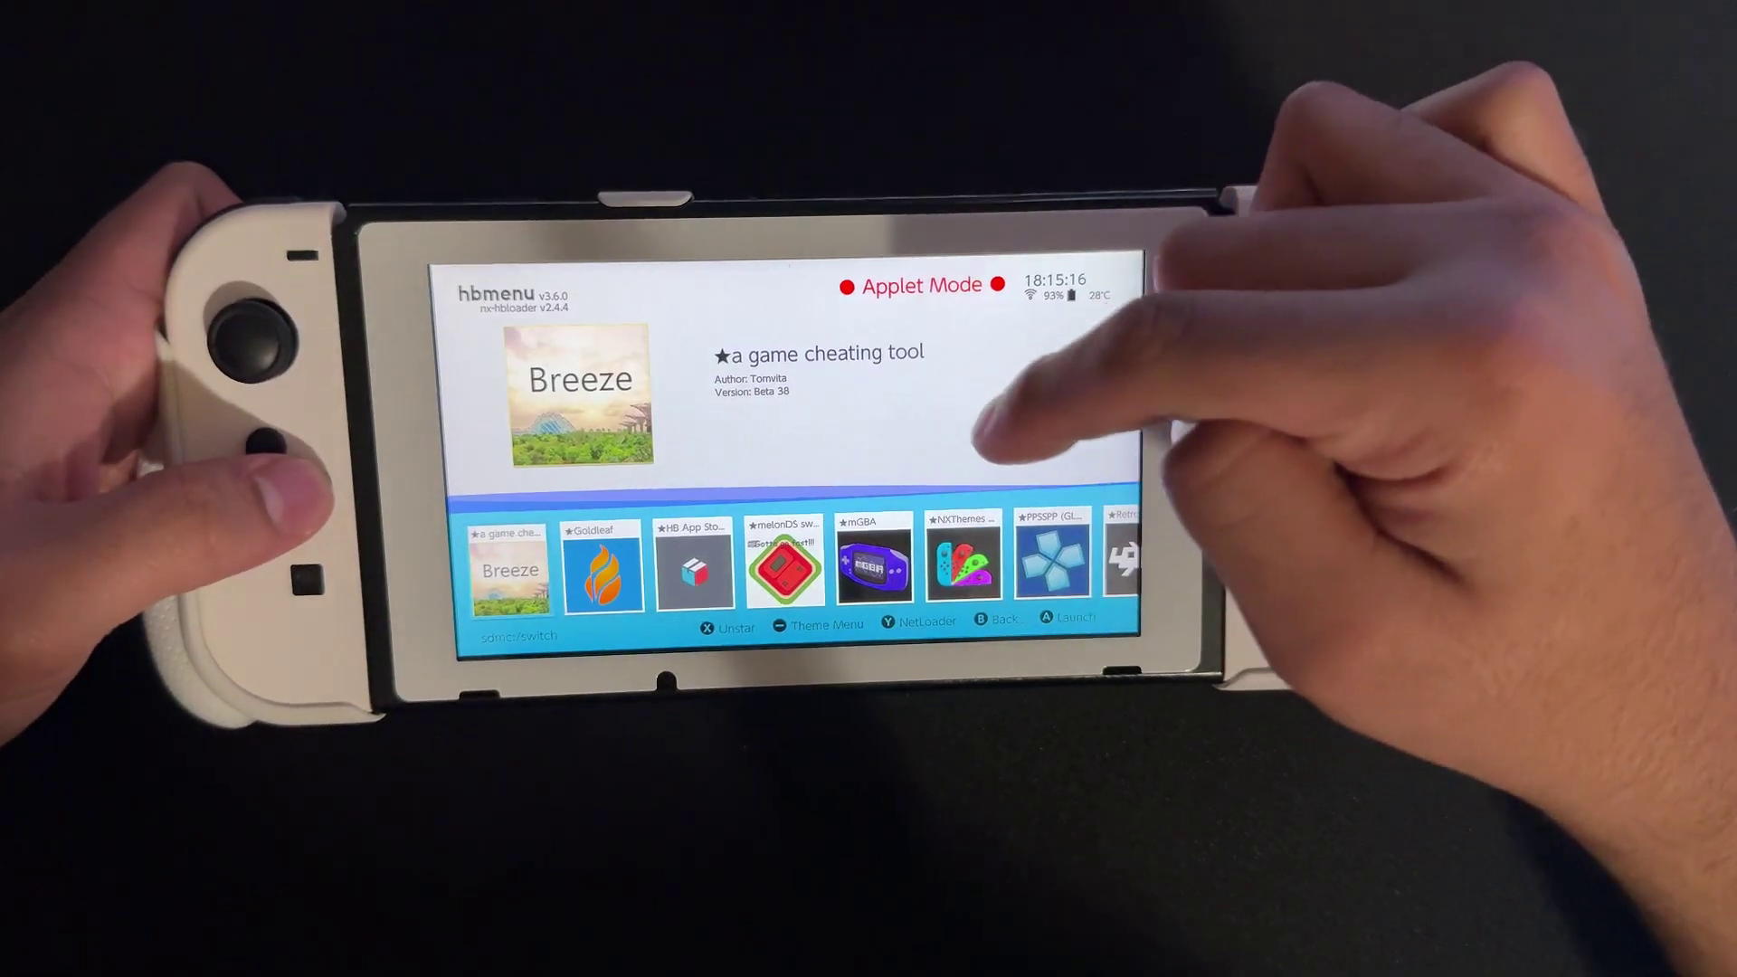
pyautogui.press('Right')
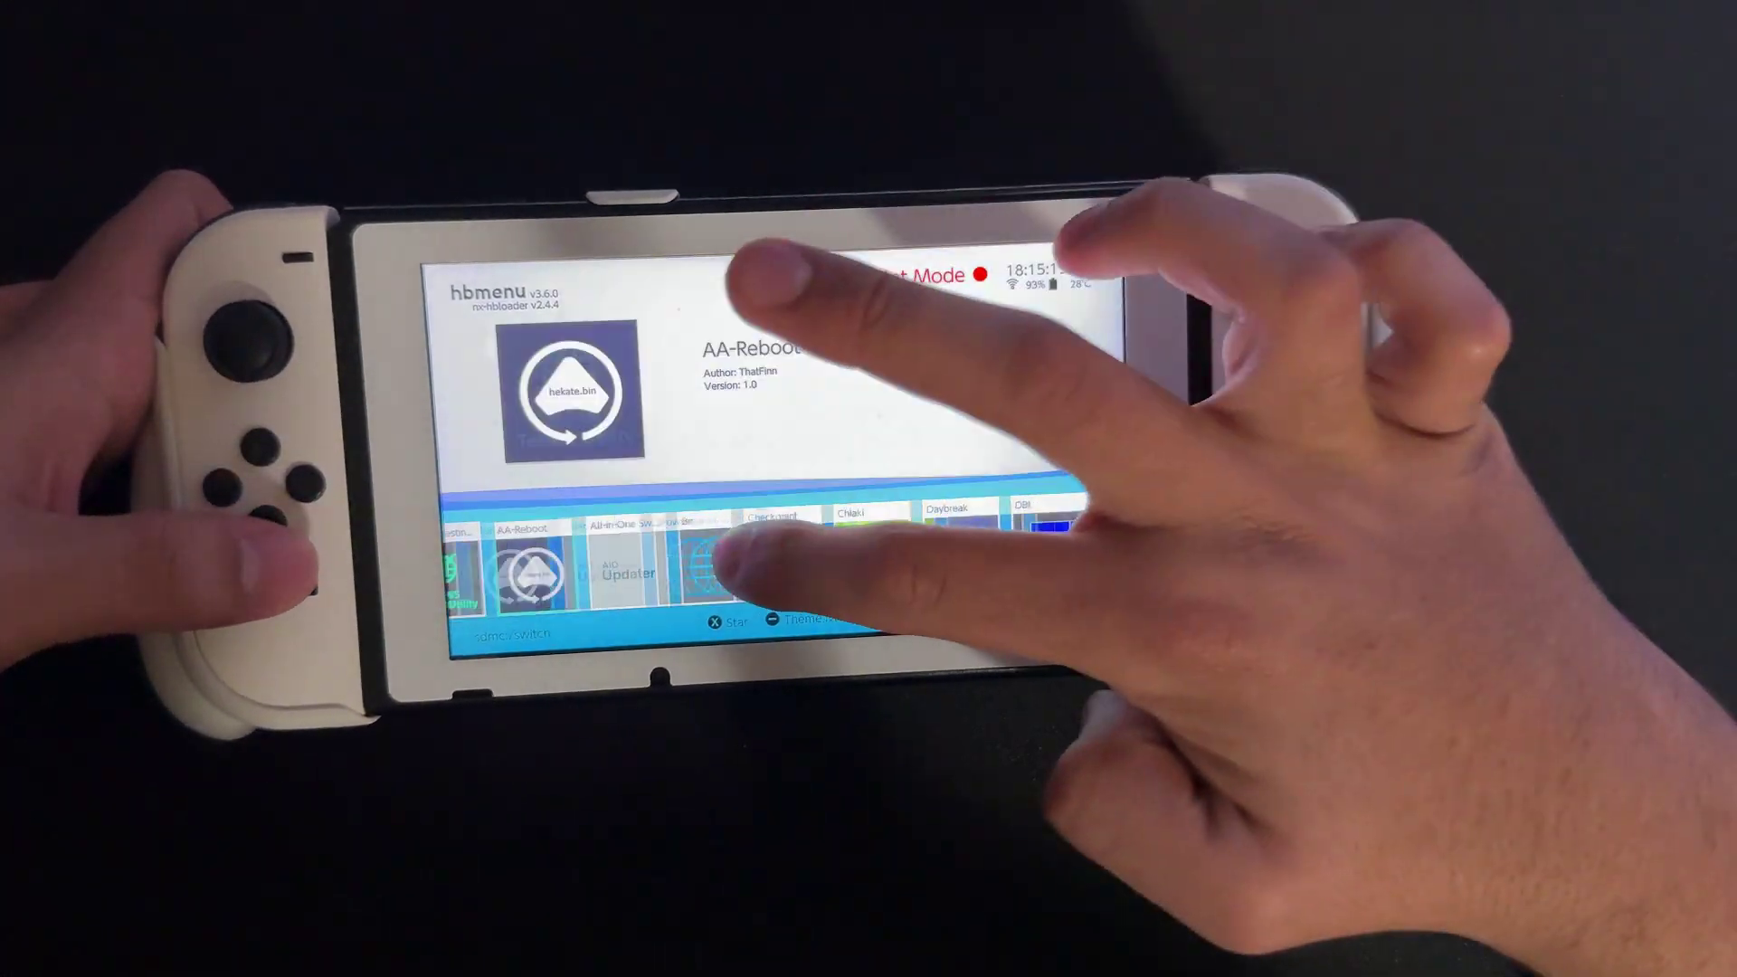
pyautogui.moveTo(737, 543)
pyautogui.mouseDown()
pyautogui.moveTo(717, 562)
pyautogui.moveTo(718, 524)
pyautogui.moveTo(1041, 552)
pyautogui.moveTo(950, 562)
pyautogui.moveTo(1047, 504)
pyautogui.moveTo(1124, 523)
pyautogui.moveTo(909, 601)
pyautogui.moveTo(833, 581)
pyautogui.moveTo(1085, 465)
pyautogui.moveTo(1085, 543)
pyautogui.moveTo(995, 552)
pyautogui.mouseUp()
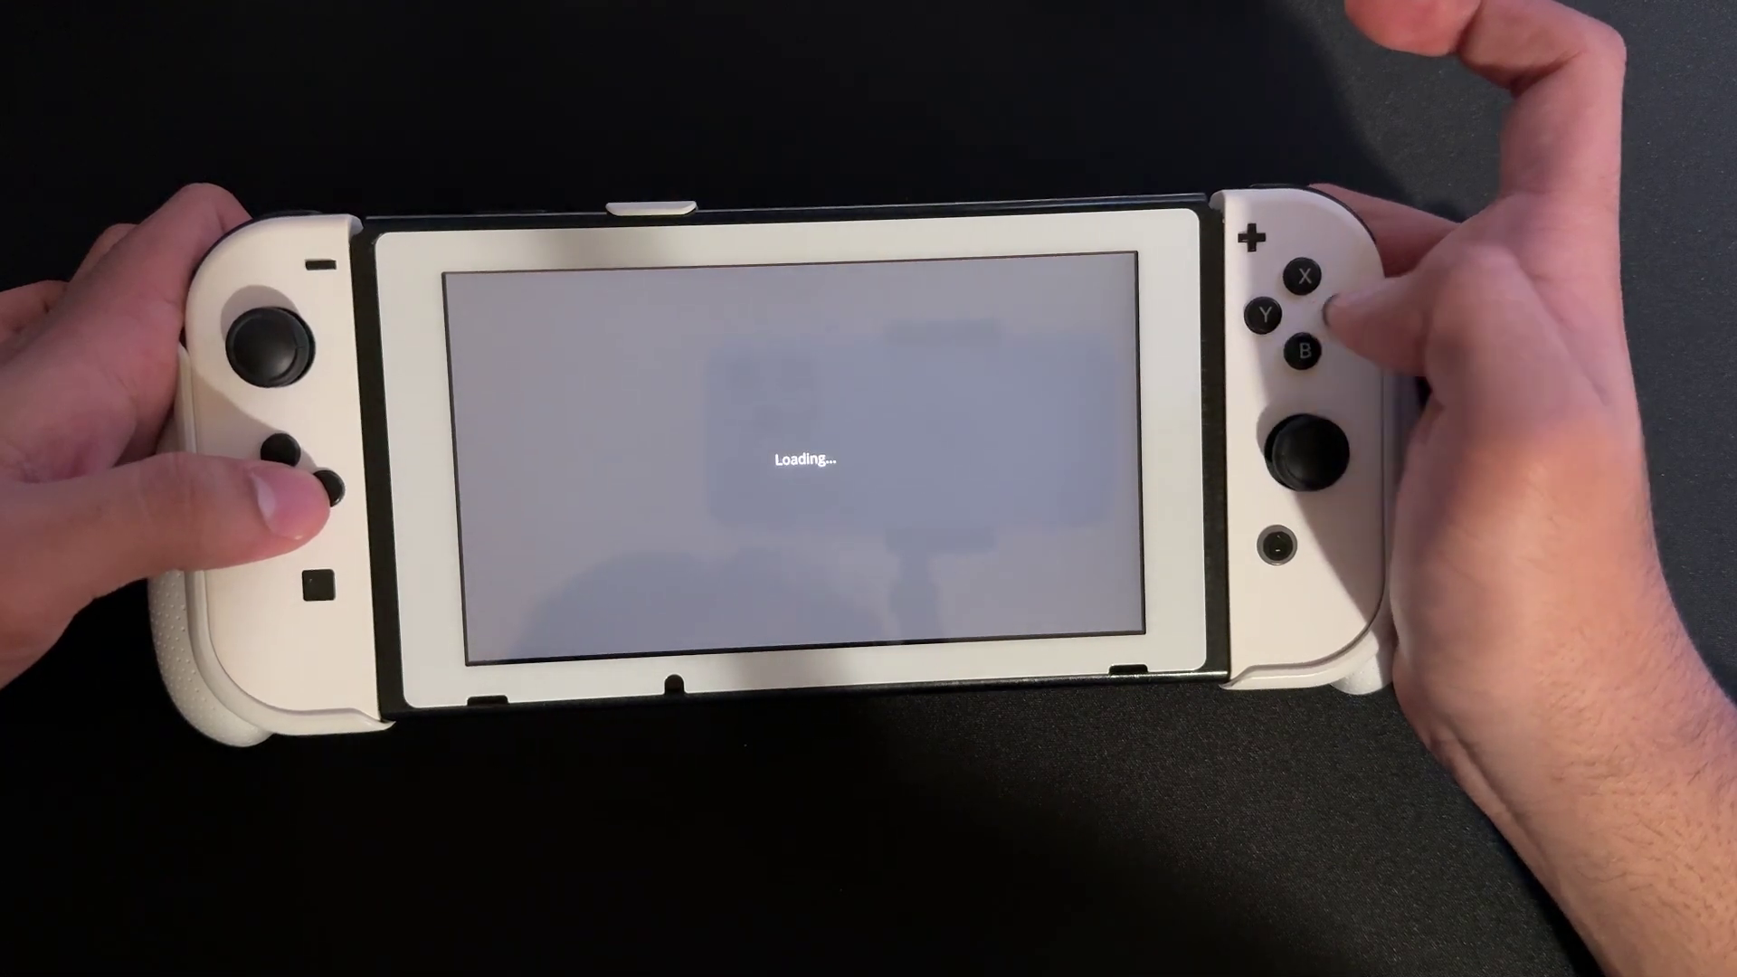
pyautogui.press('Return')
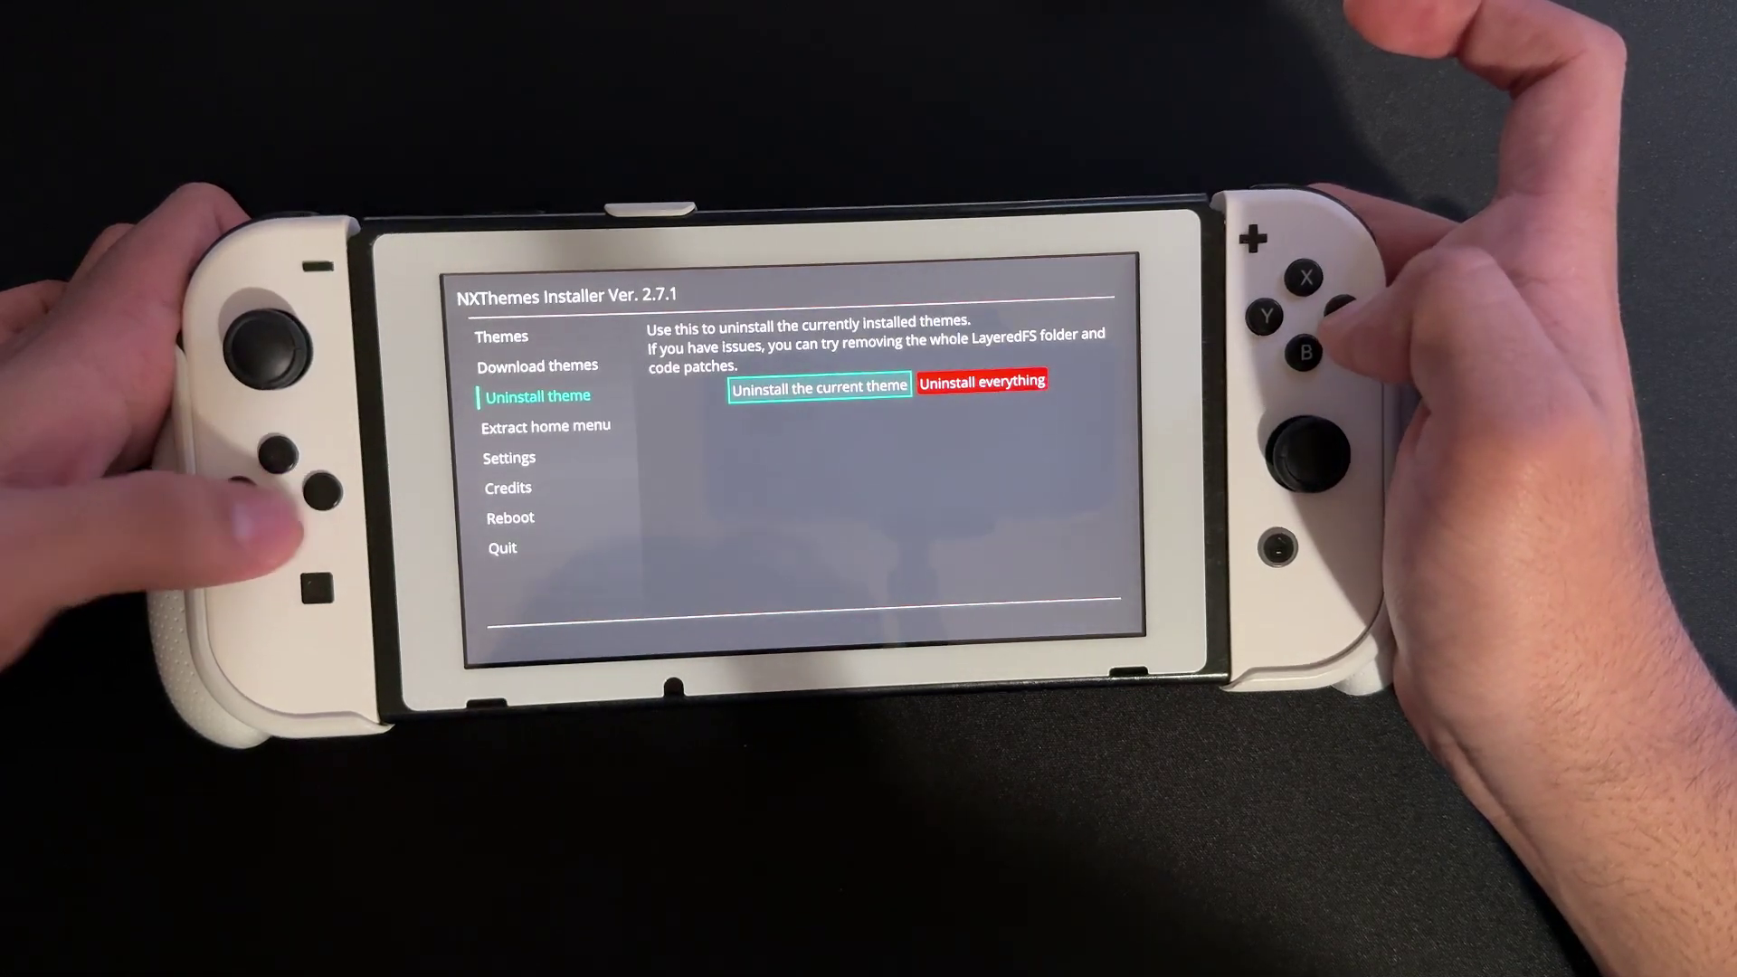